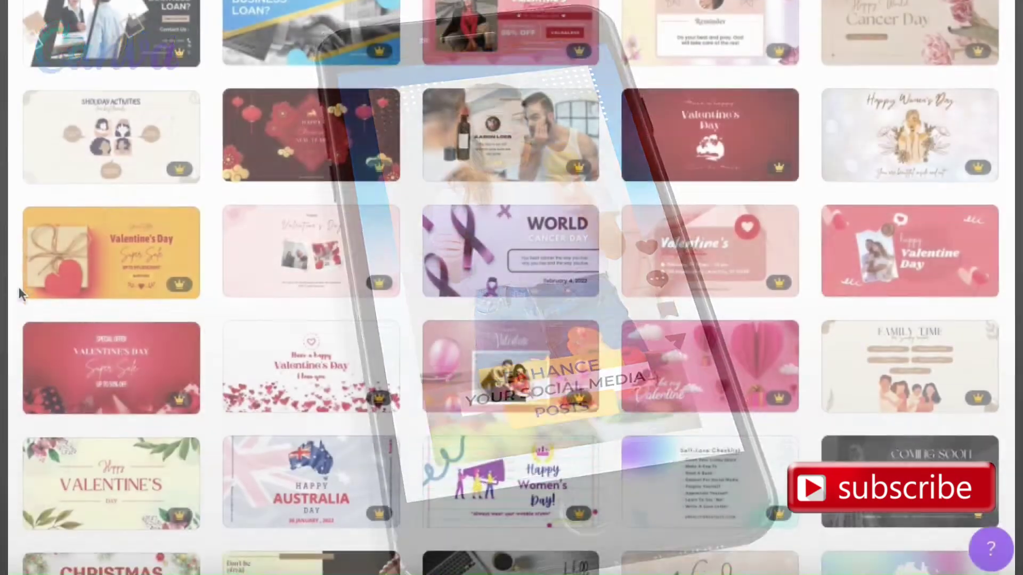
pyautogui.scroll(-6, 18, 292)
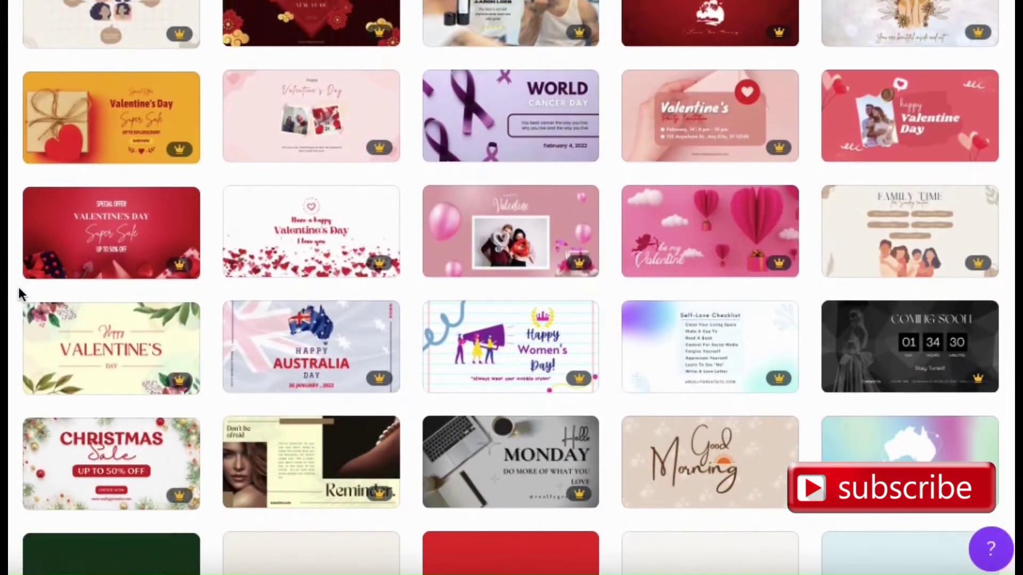
pyautogui.scroll(-4, 18, 292)
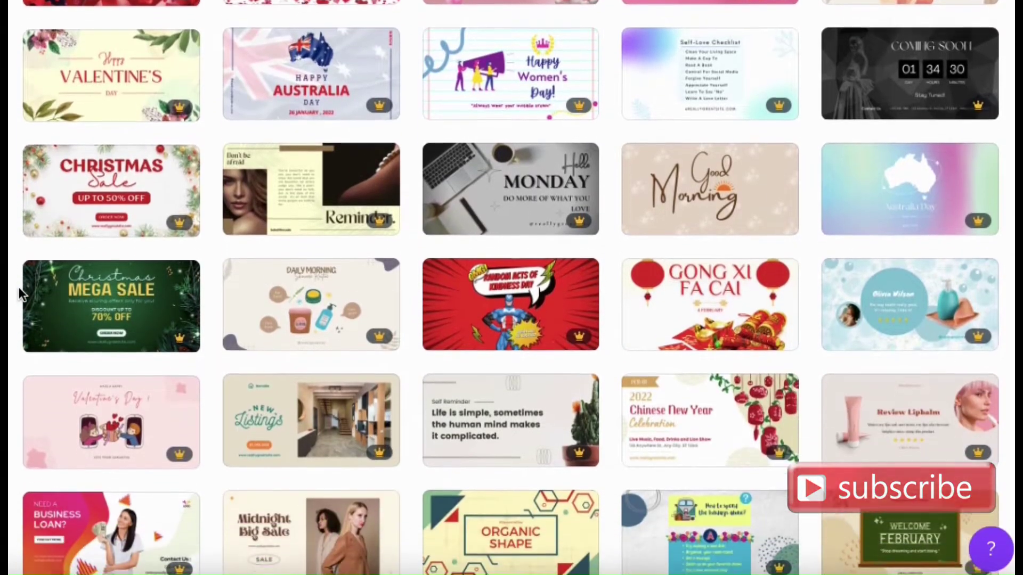
pyautogui.scroll(-4, 18, 288)
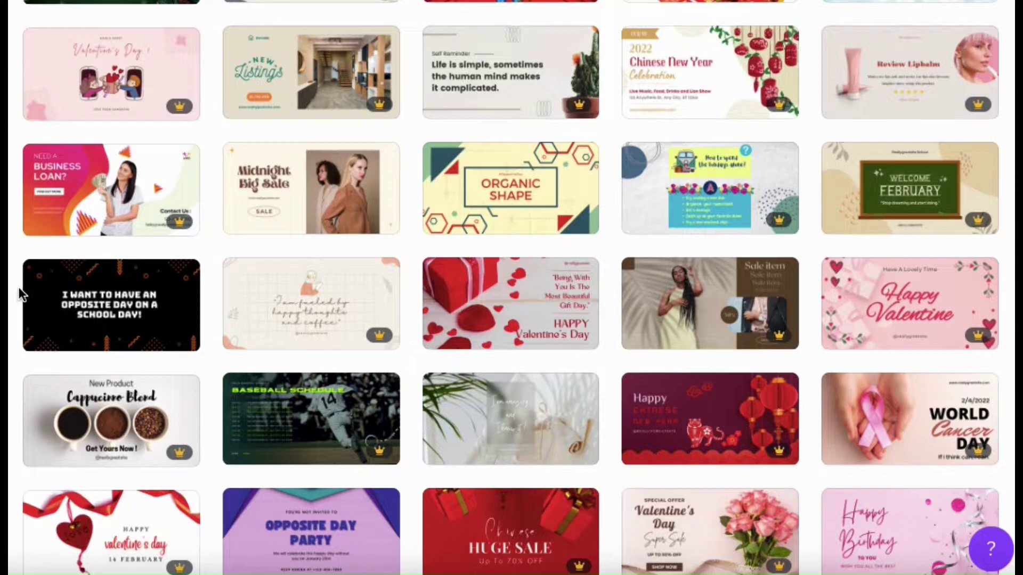
pyautogui.scroll(-3, 18, 286)
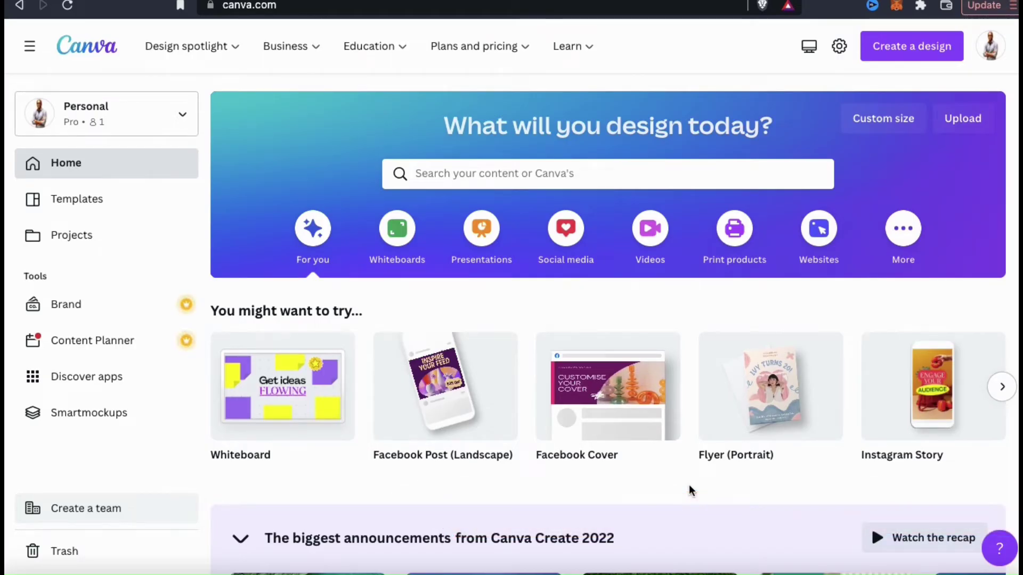
# - Search for "facebook post" and open the Facebook Post (Landscape) 1200 × 630 px templates
pyautogui.click(644, 172)
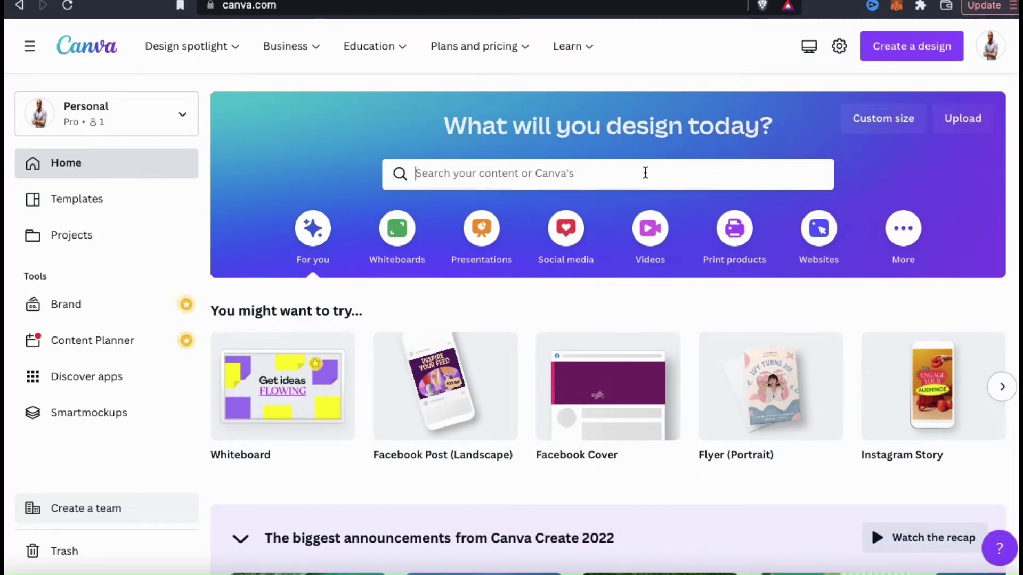
pyautogui.write('facebook post')
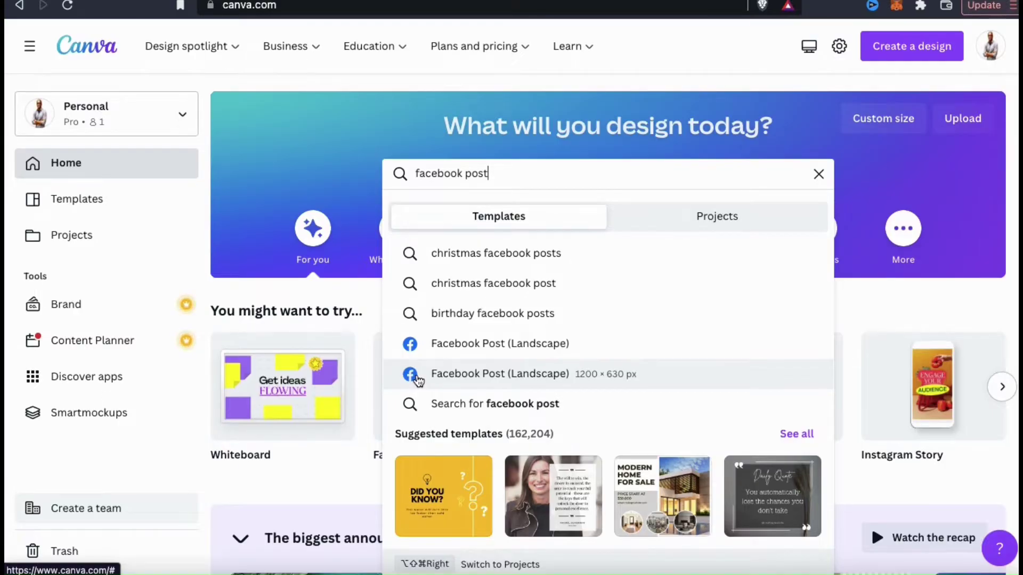
pyautogui.click(418, 376)
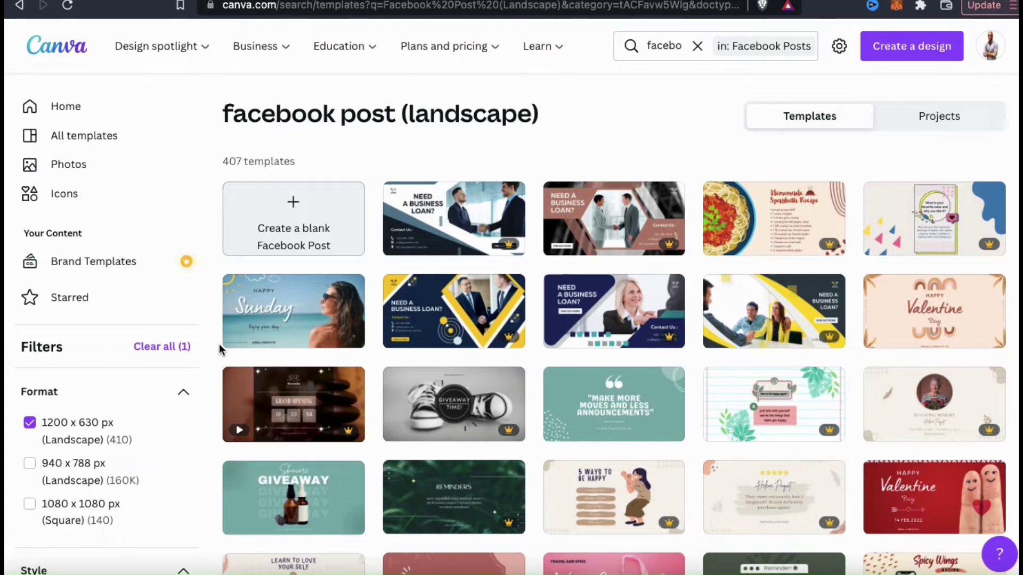
# - Browse the landscape Facebook post templates for a suitable promotional design
pyautogui.scroll(-3, 219, 343)
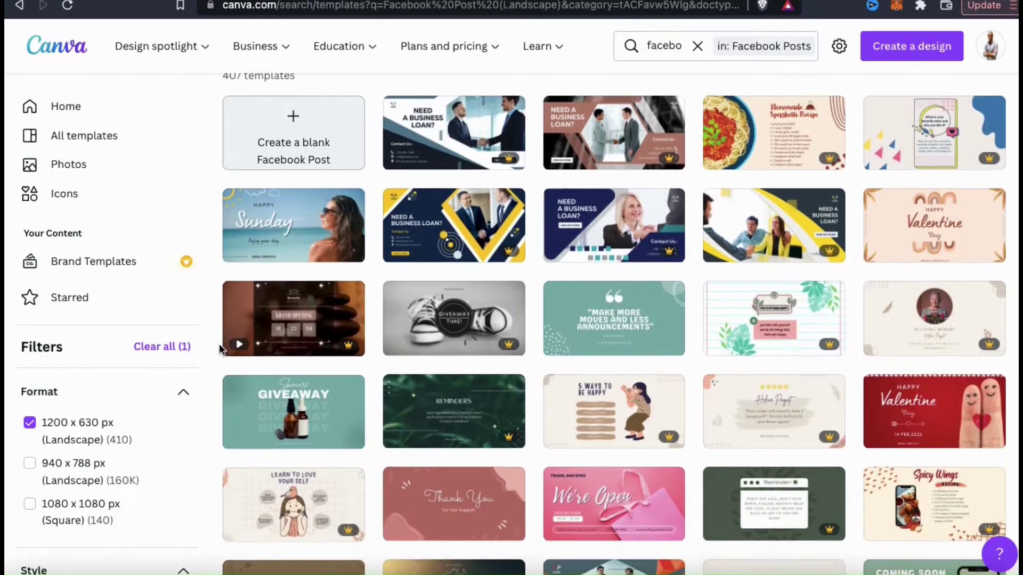
pyautogui.scroll(-9, 219, 346)
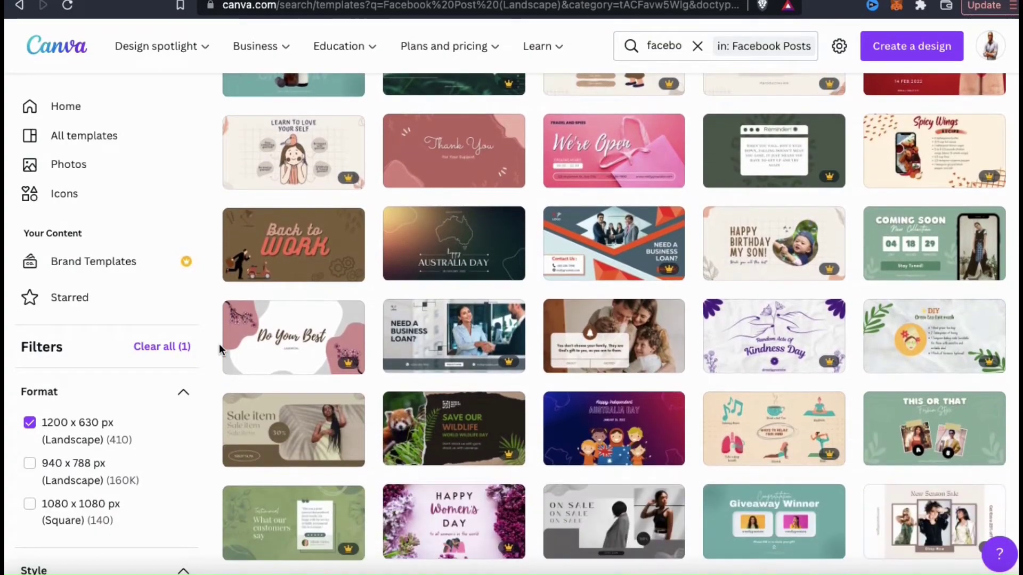
pyautogui.scroll(-7, 219, 345)
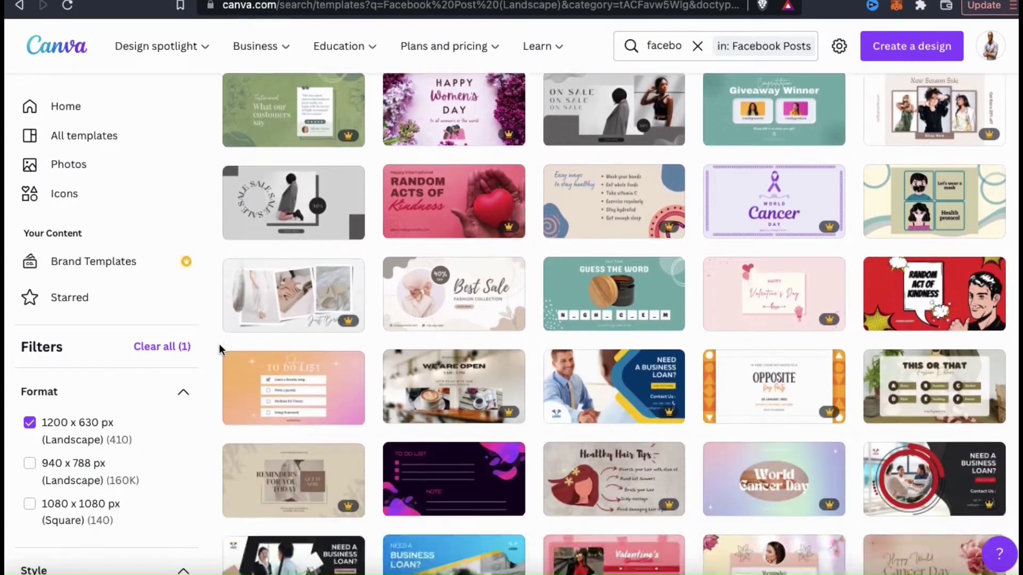
pyautogui.scroll(-3, 219, 343)
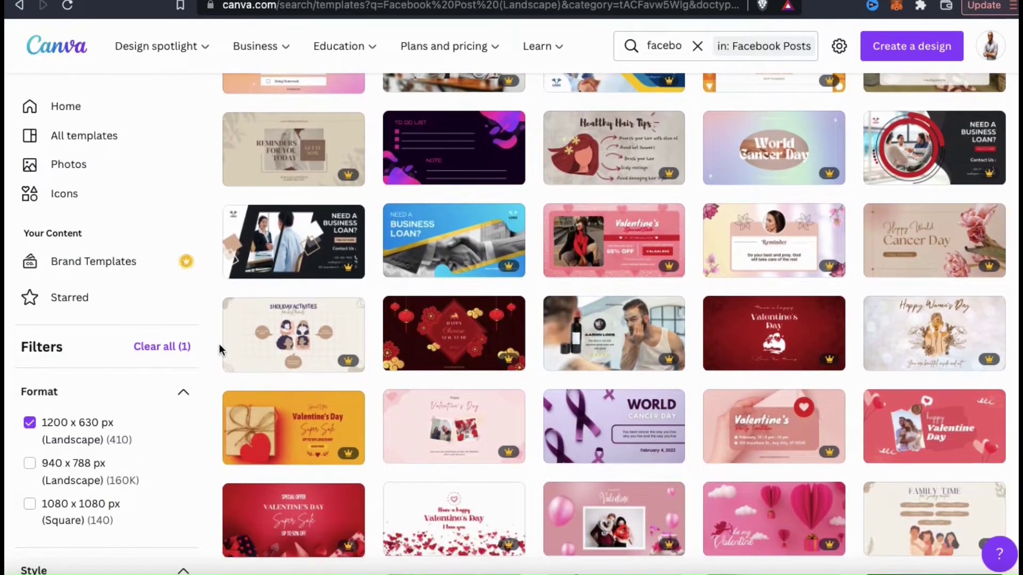
pyautogui.scroll(-4, 219, 344)
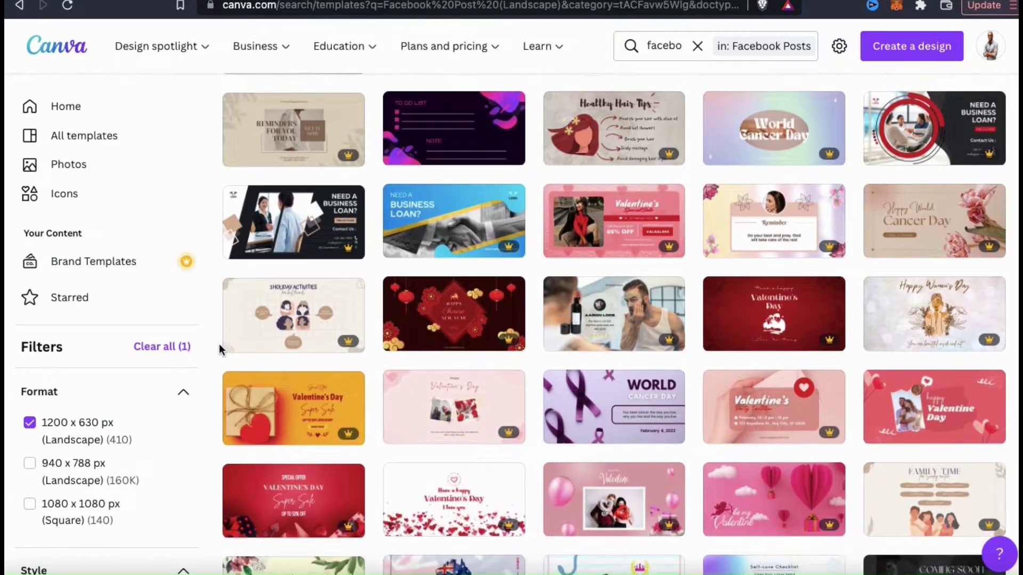
pyautogui.scroll(-8, 219, 344)
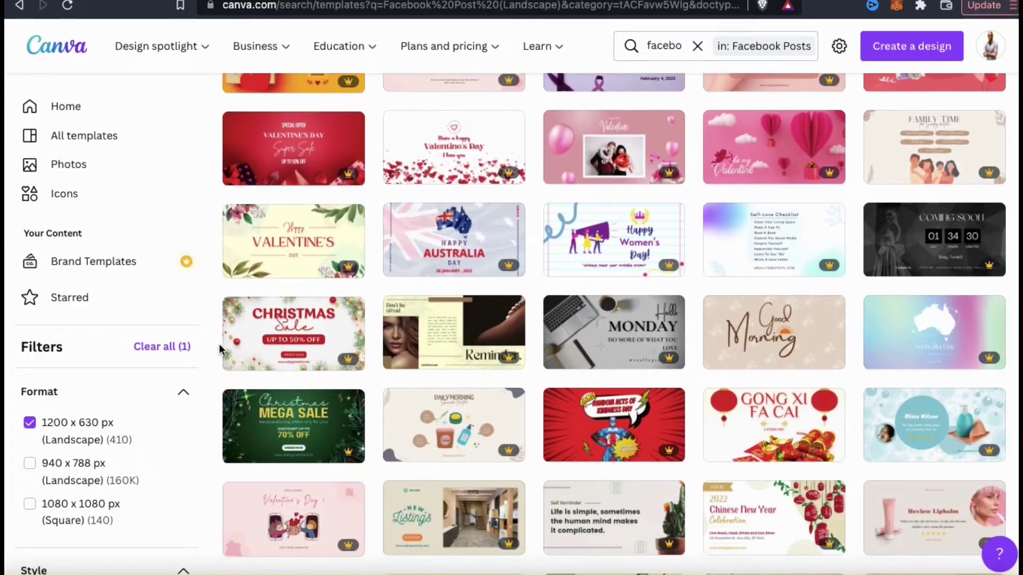
pyautogui.scroll(-4, 219, 344)
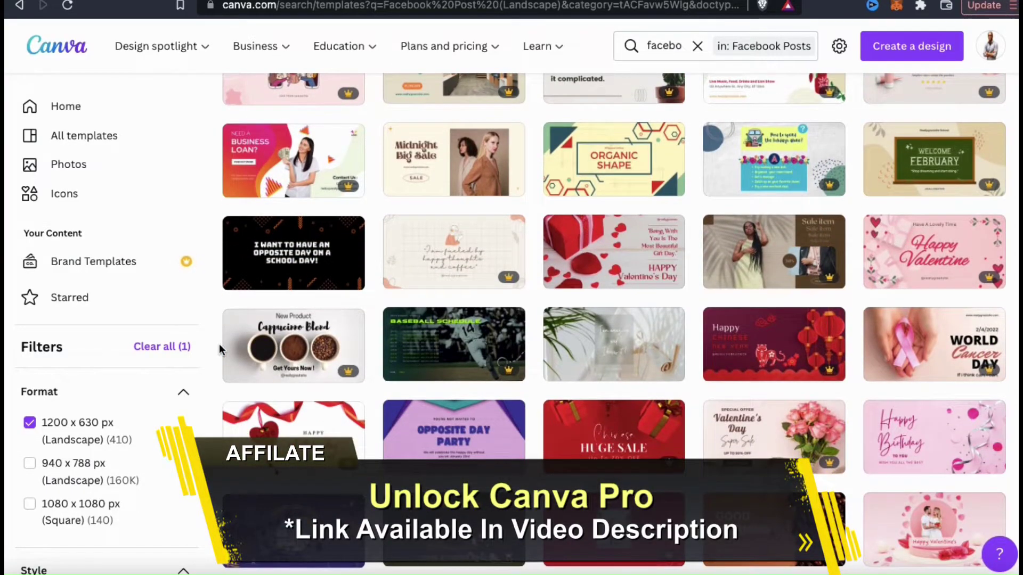
pyautogui.scroll(-6, 219, 343)
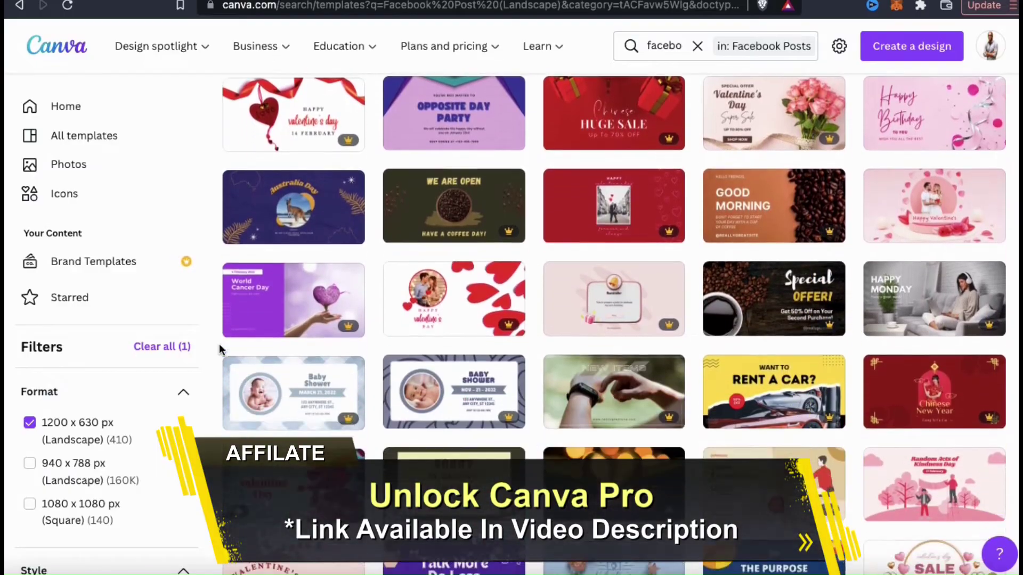
pyautogui.scroll(-8, 219, 349)
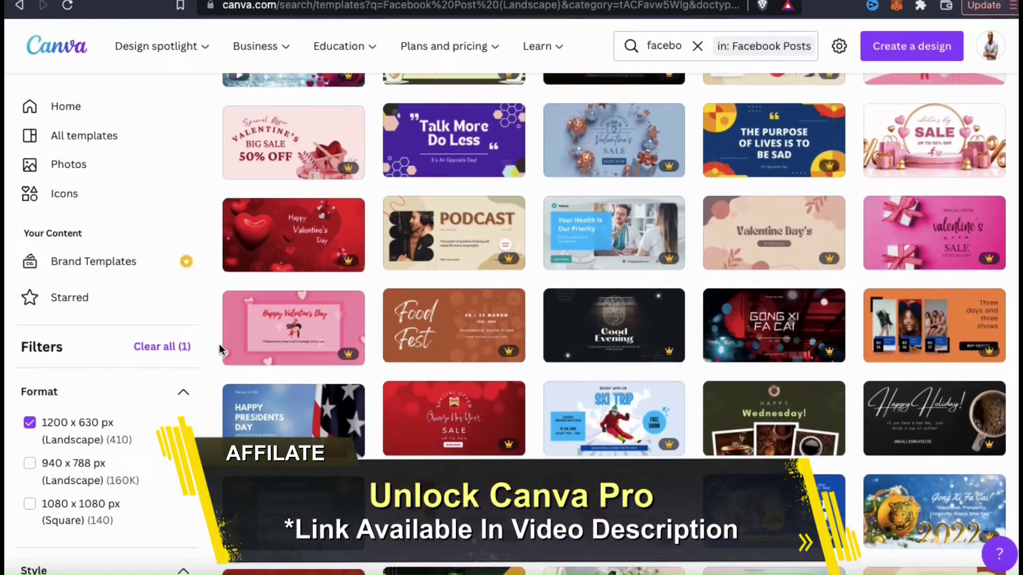
pyautogui.scroll(-7, 219, 343)
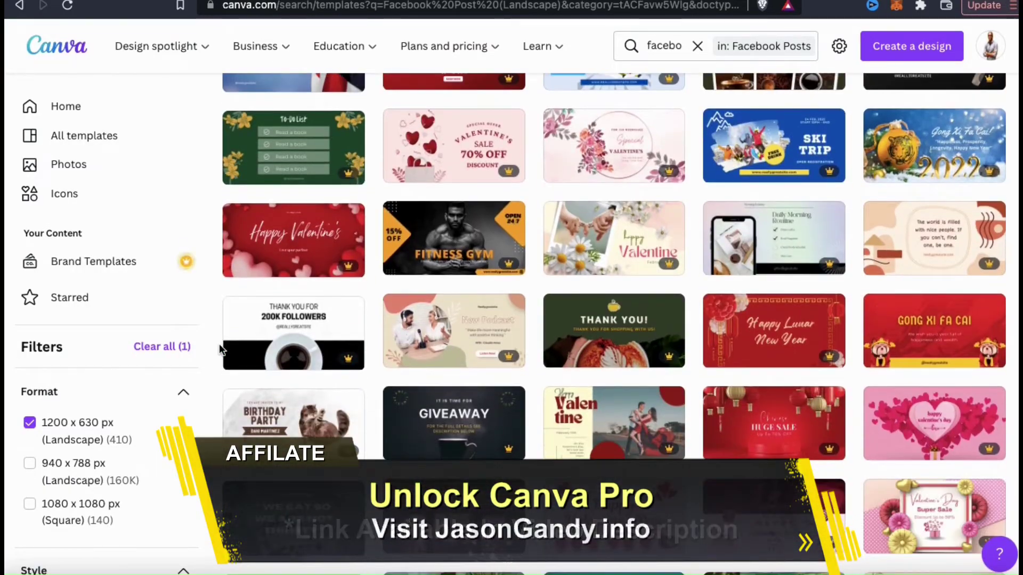
pyautogui.scroll(-6, 219, 349)
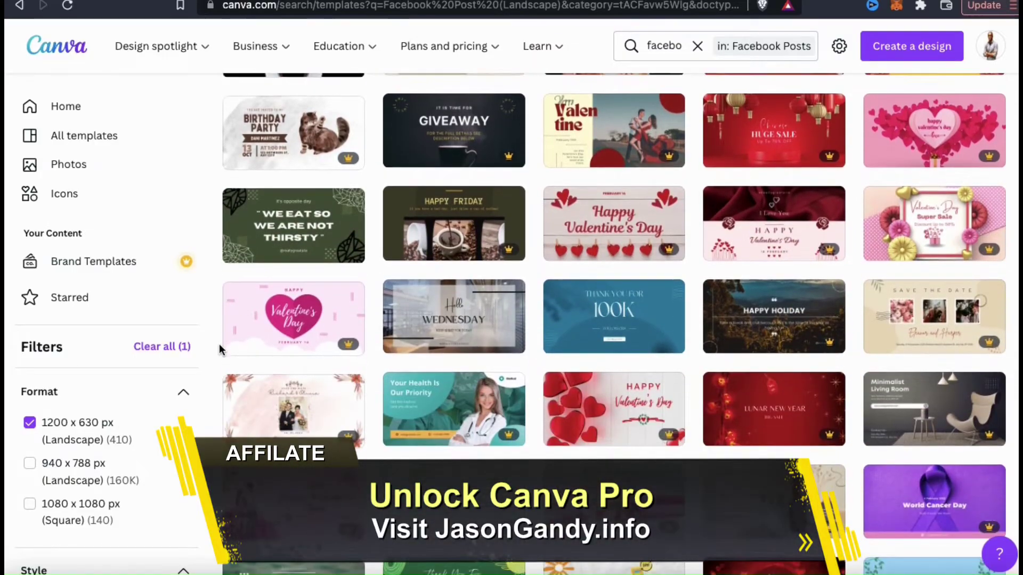
pyautogui.scroll(-6, 219, 349)
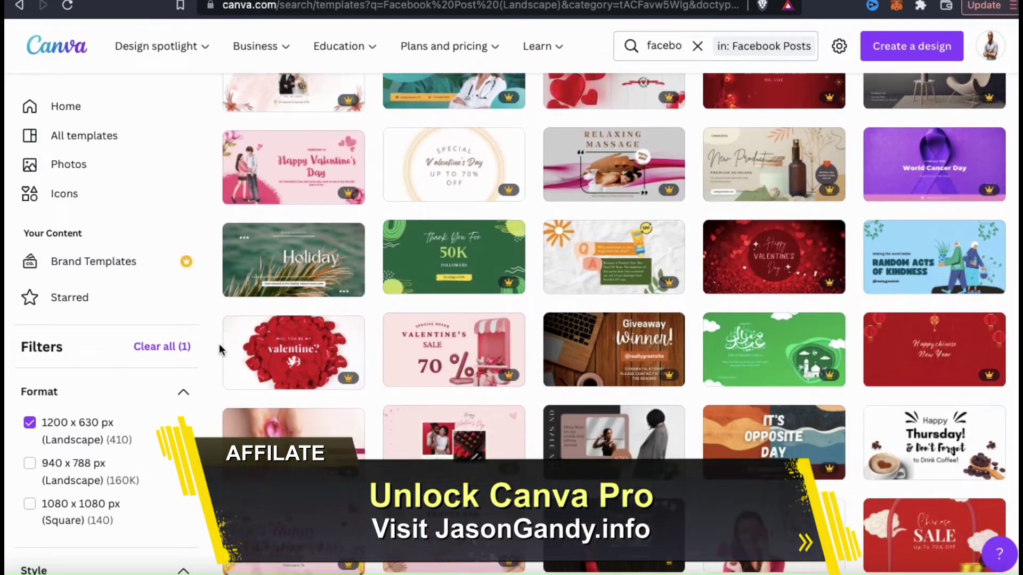
pyautogui.scroll(-12, 219, 343)
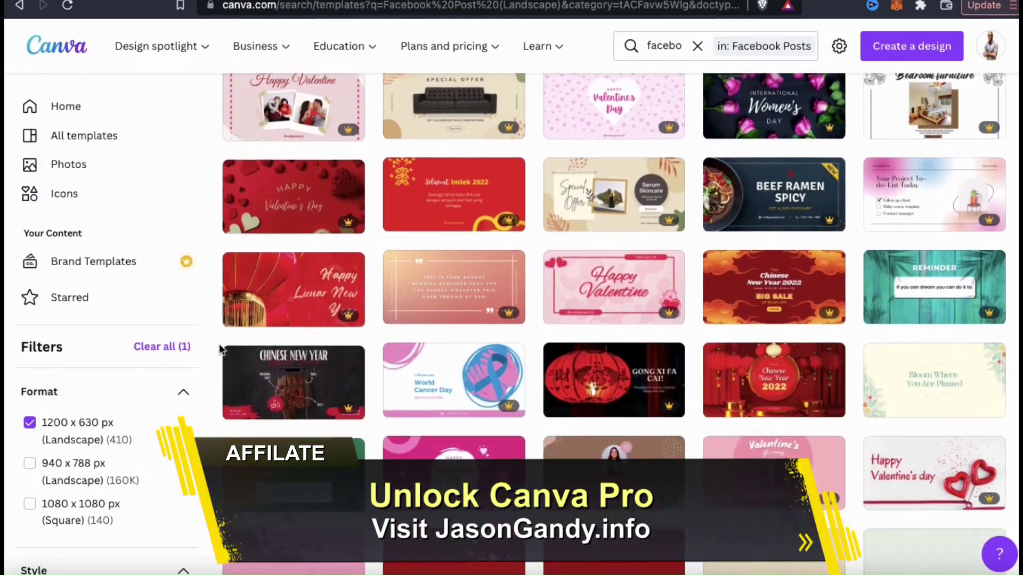
pyautogui.scroll(-5, 219, 343)
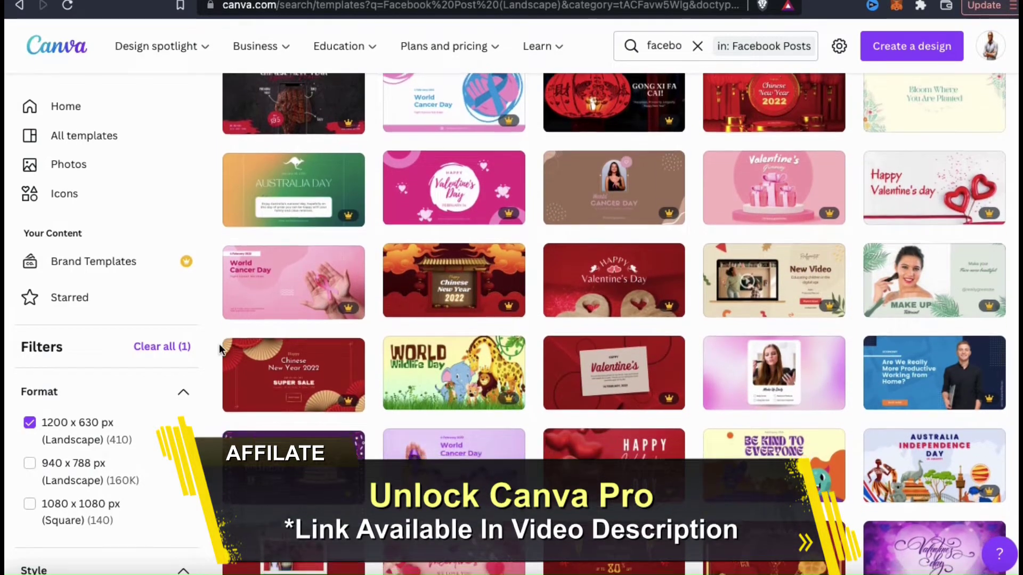
pyautogui.scroll(-8, 219, 349)
pyautogui.scroll(-10, 219, 349)
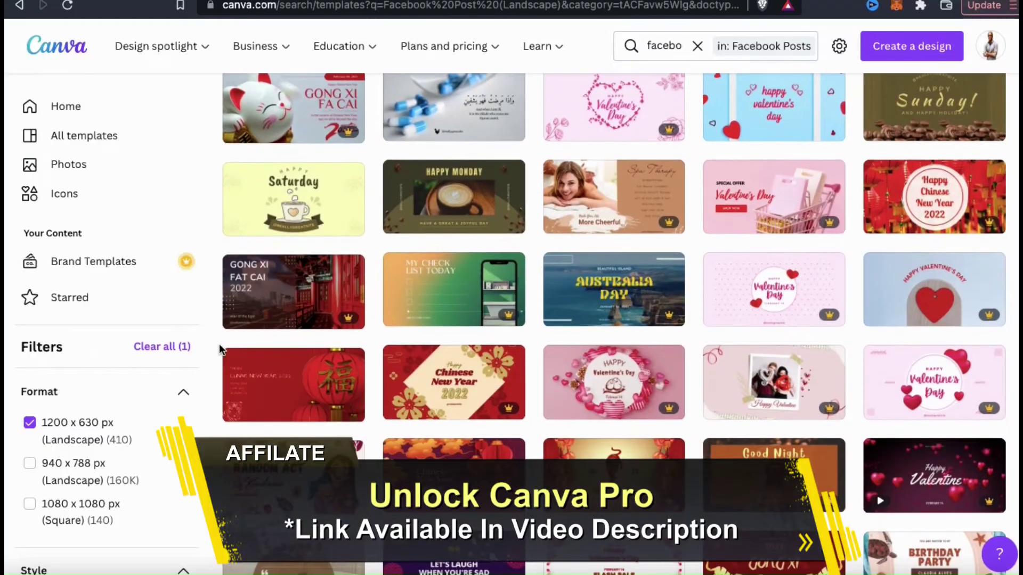
pyautogui.scroll(-13, 219, 347)
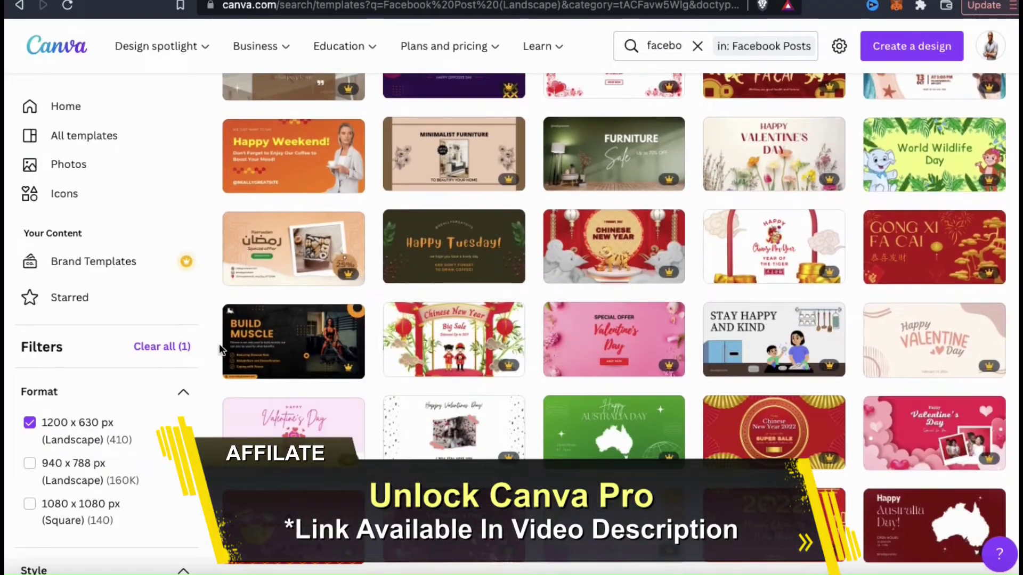
pyautogui.scroll(-12, 219, 346)
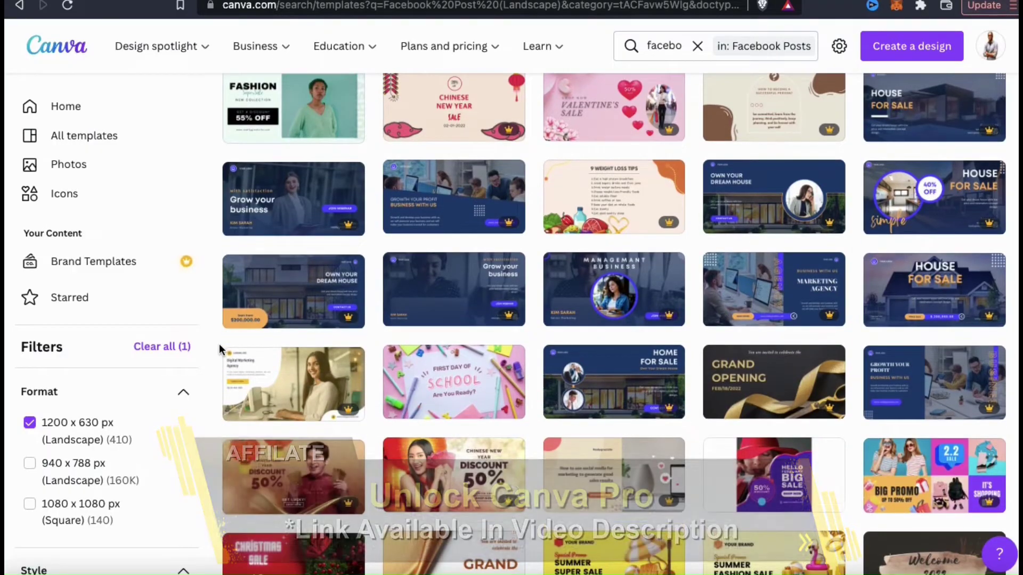
# - Open the Chinese New Year "Discount 50%" template with the woman holding red envelopes for editing
pyautogui.scroll(-3, 219, 348)
pyautogui.scroll(-2, 219, 343)
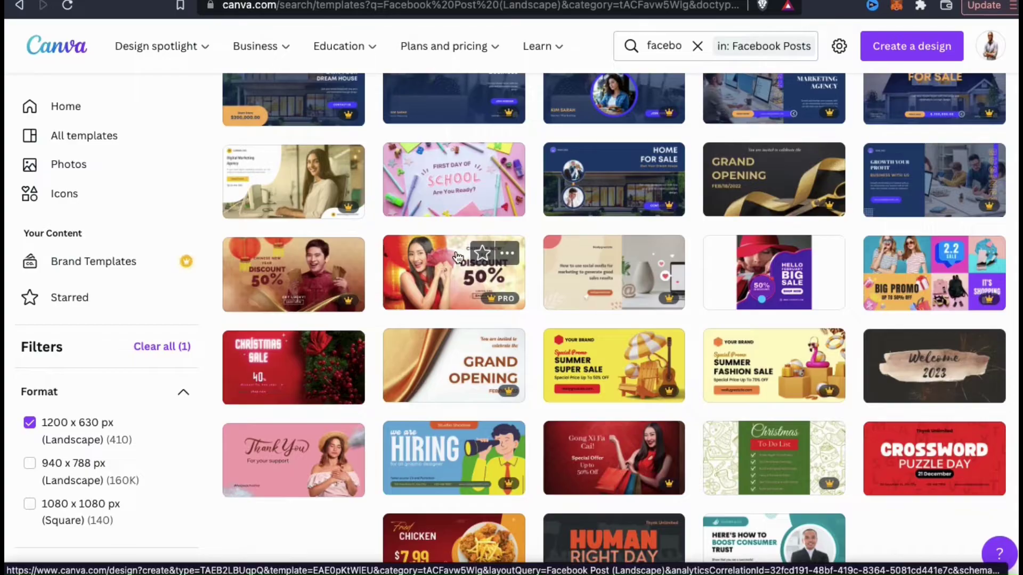
pyautogui.click(455, 290)
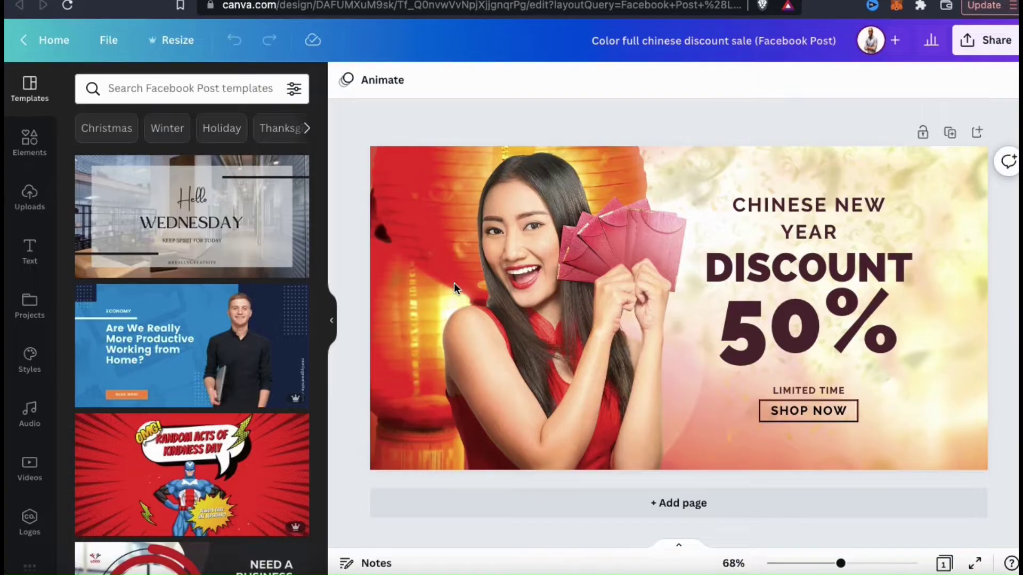
pyautogui.click(514, 258)
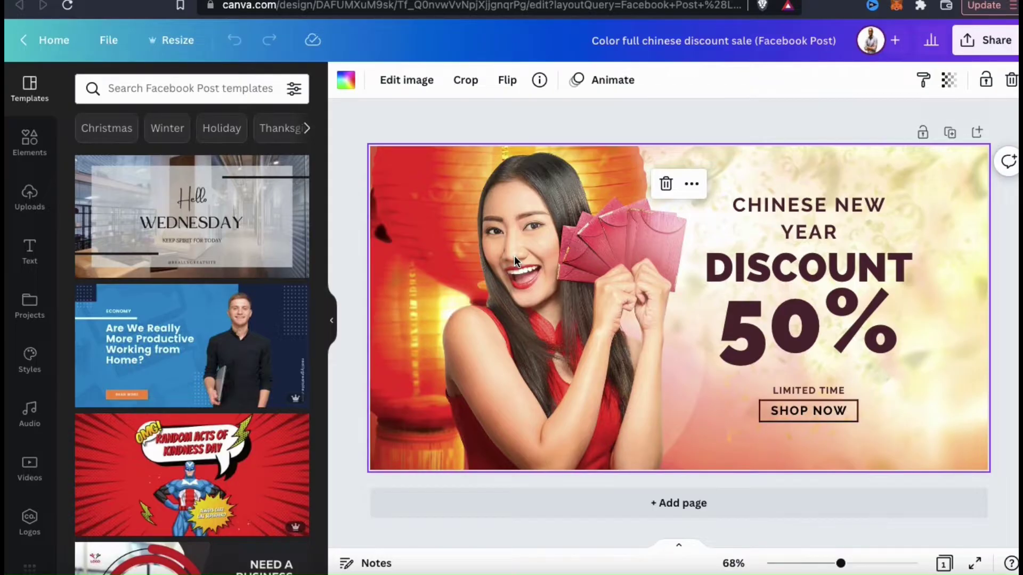
pyautogui.click(503, 124)
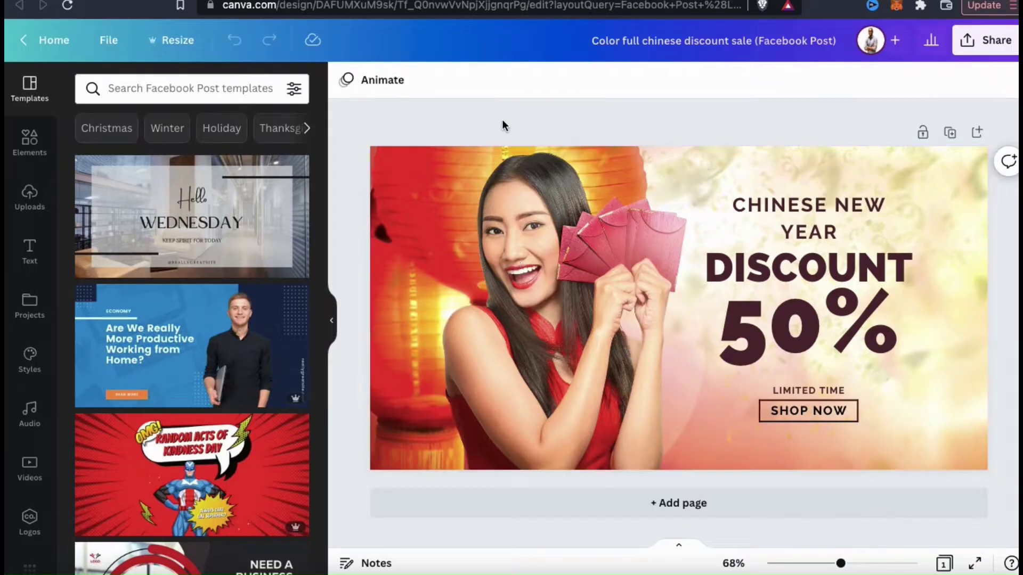
# - Replace the "CHINESE NEW YEAR" heading with "LIMITED TIME OFFER"
pyautogui.tripleClick(744, 212)
pyautogui.moveTo(841, 233); pyautogui.dragTo(767, 205)
pyautogui.write('LIMITED TIME OFFER')
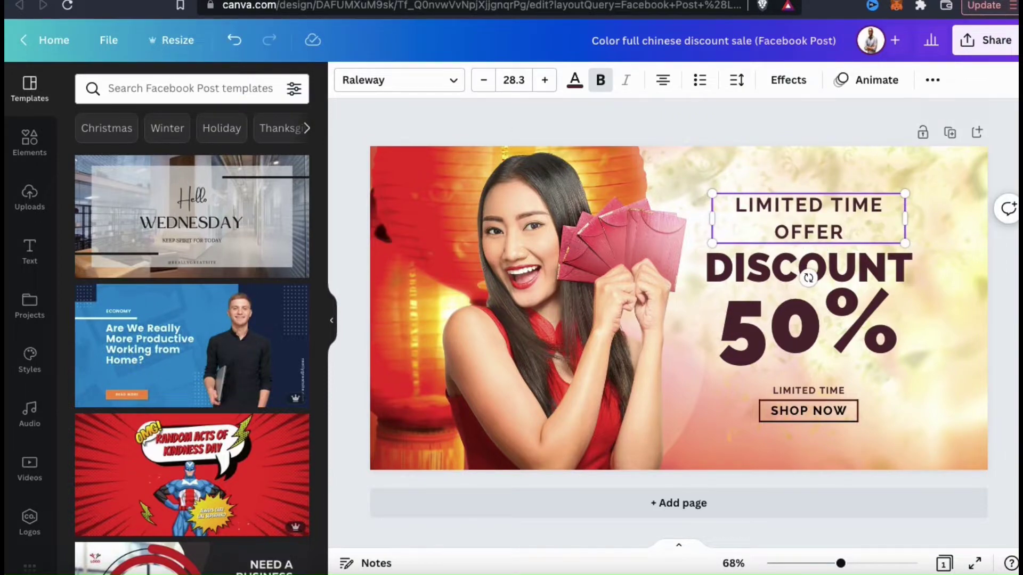
# - Change the heading to "NEW QUANTUM DESIGNS T-SHIRT" and the "DISCOUNT" line beneath it to "NOW AVAILABLE!"
pyautogui.click(733, 269)
pyautogui.tripleClick(762, 224)
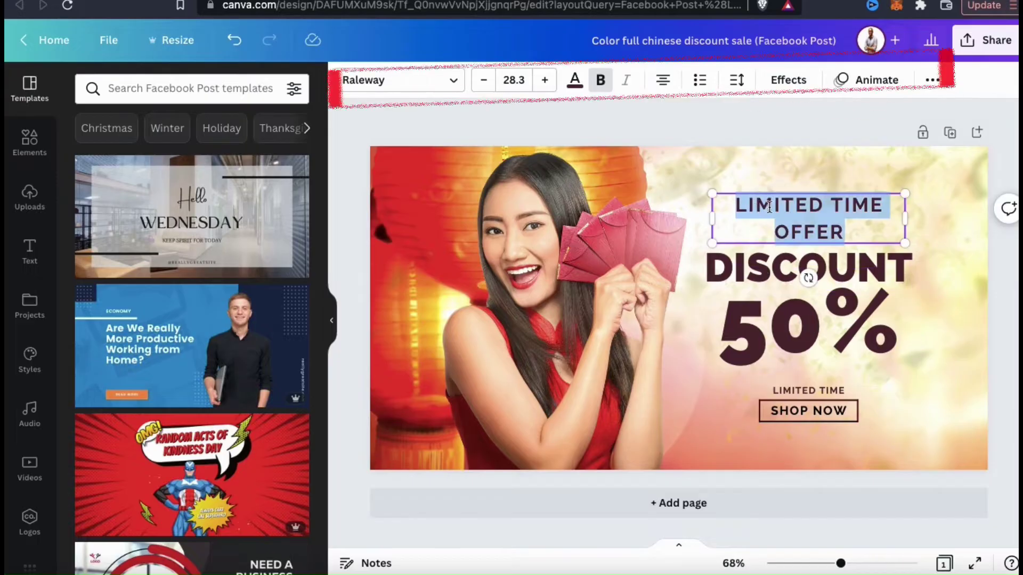
pyautogui.write('NEW QUANTUM DESIGNS T-SHIRT')
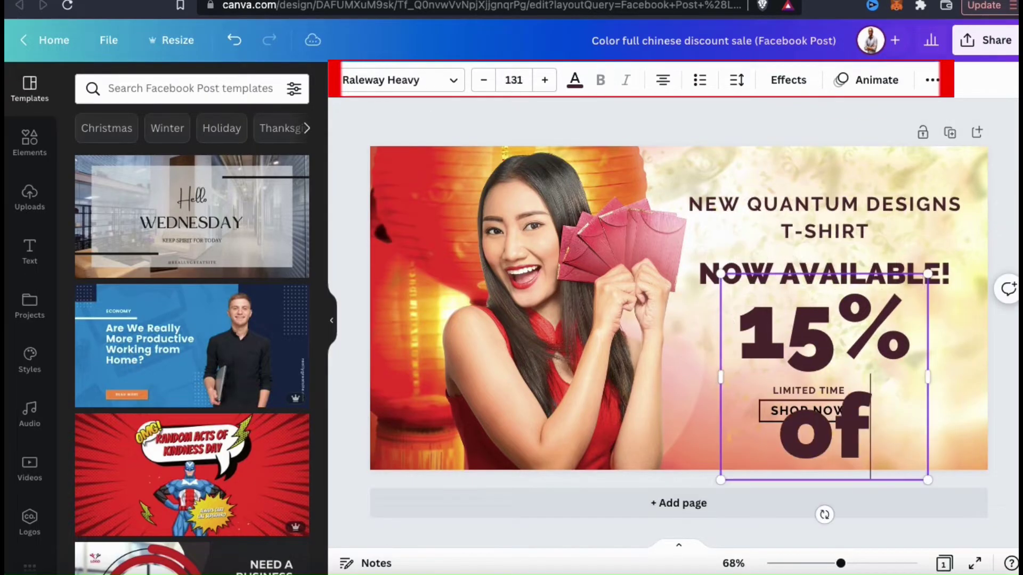
# - Complete the large discount text so it reads "15% Off"
pyautogui.press('BackSpace')
pyautogui.press('BackSpace')
pyautogui.write('Off')
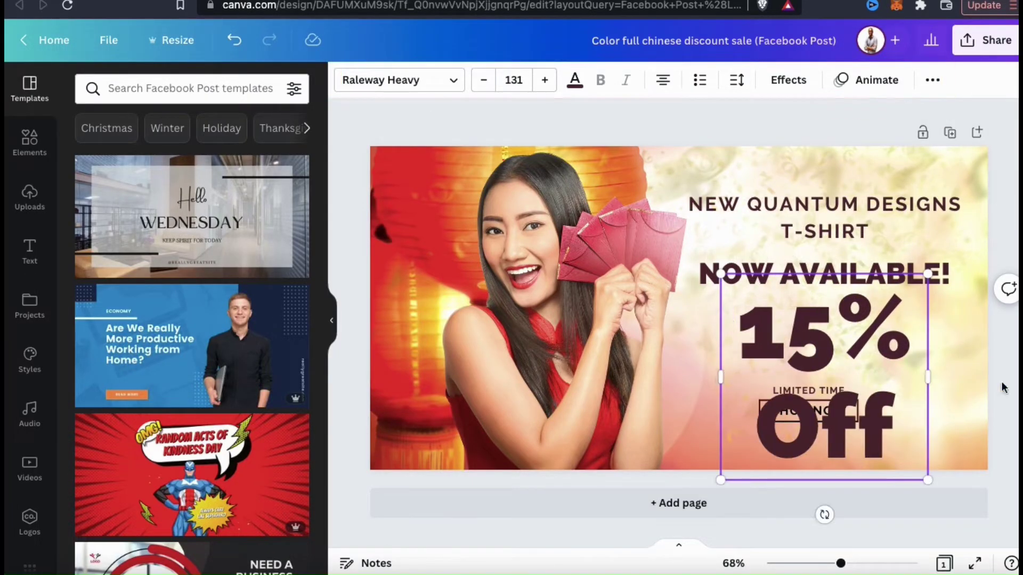
# - Widen the "15% Off" text box to fit one line, then shrink it and place it between "NOW AVAILABLE!" and "LIMITED TIME"
pyautogui.moveTo(928, 376); pyautogui.dragTo(1007, 375)
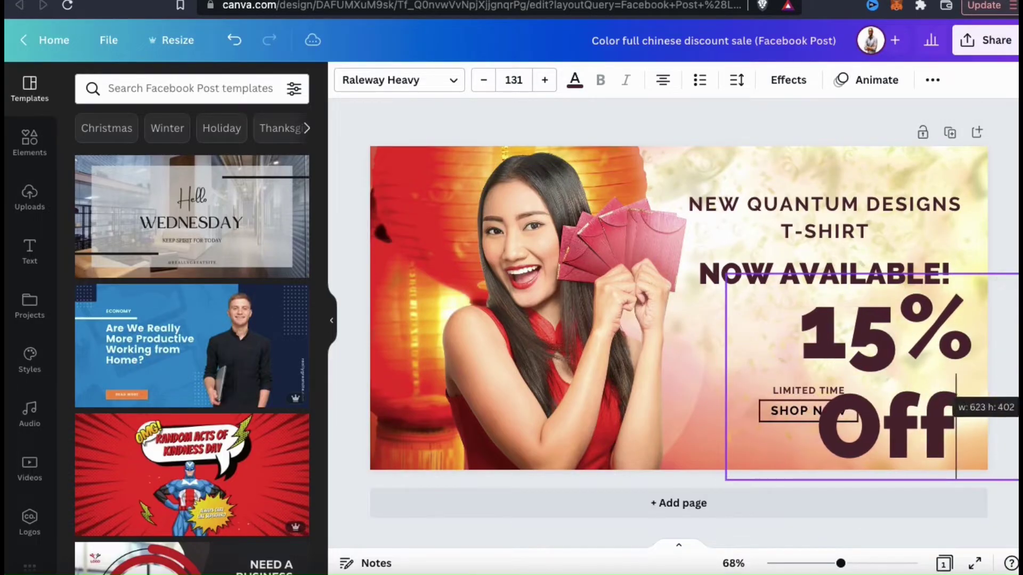
pyautogui.moveTo(722, 379); pyautogui.dragTo(626, 373)
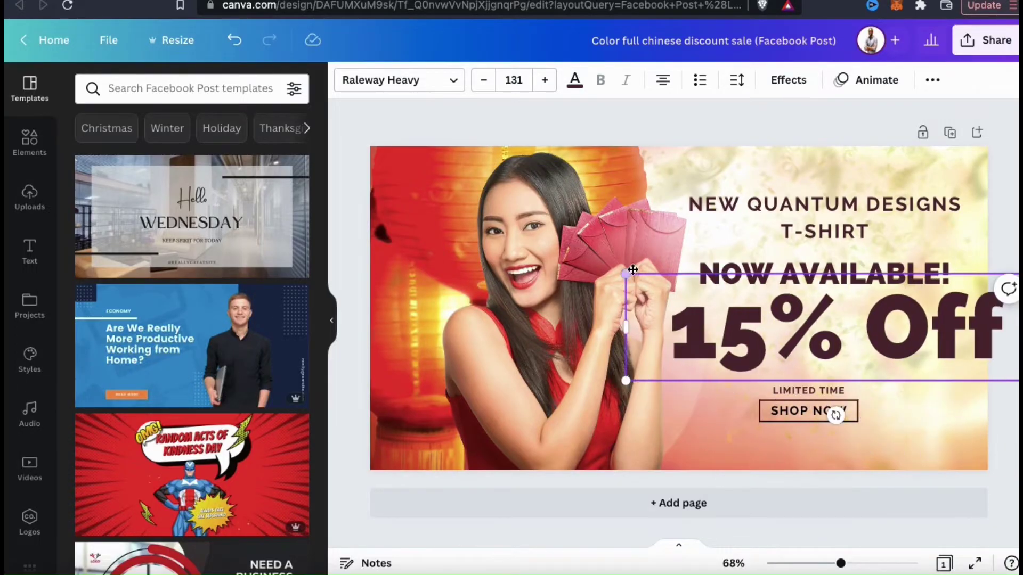
pyautogui.moveTo(624, 274); pyautogui.dragTo(775, 319)
pyautogui.click(779, 314)
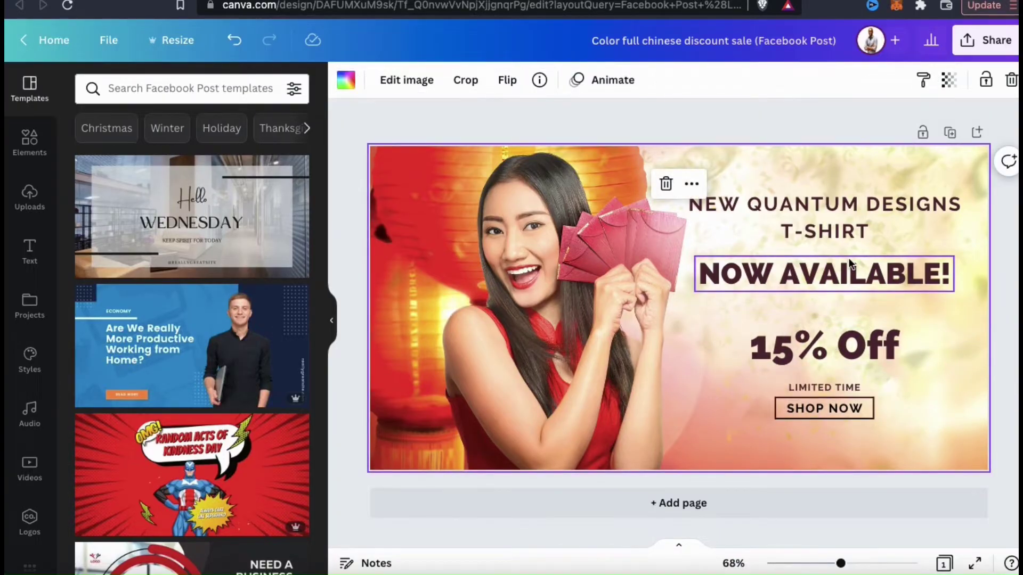
# - Set the text color of the "NEW QUANTUM DESIGNS T-SHIRT" heading to white
pyautogui.click(850, 230)
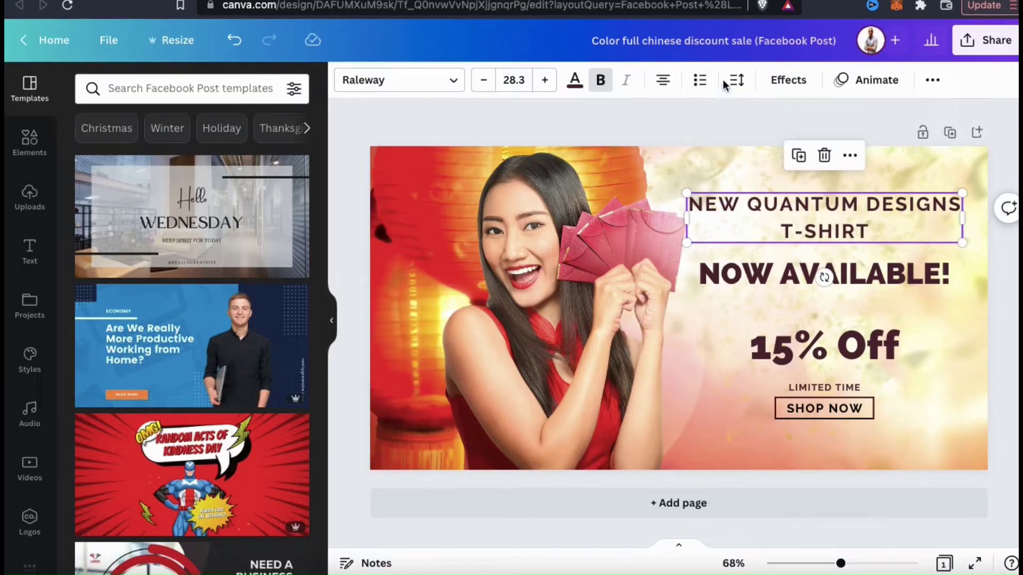
pyautogui.click(575, 82)
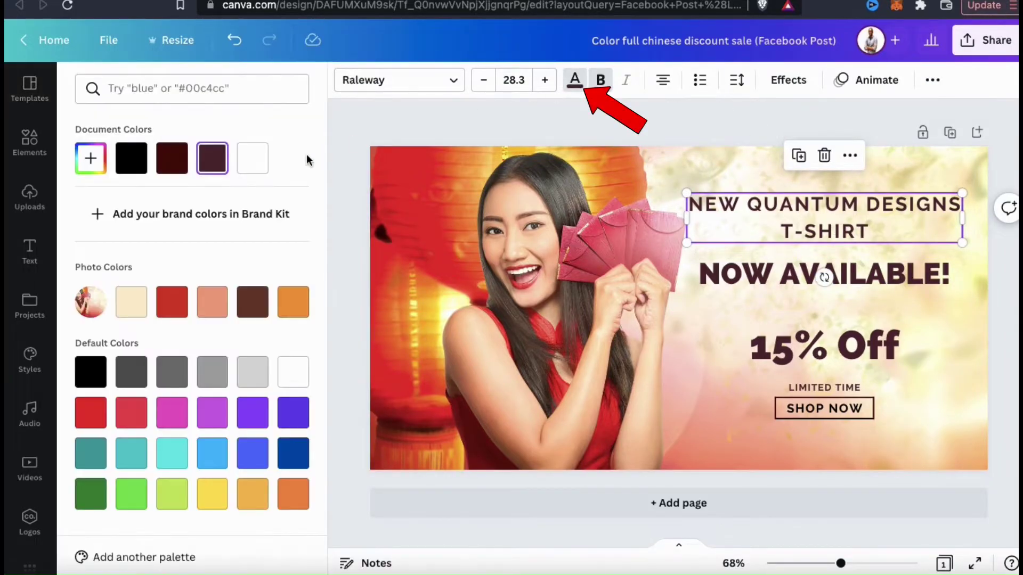
pyautogui.click(253, 165)
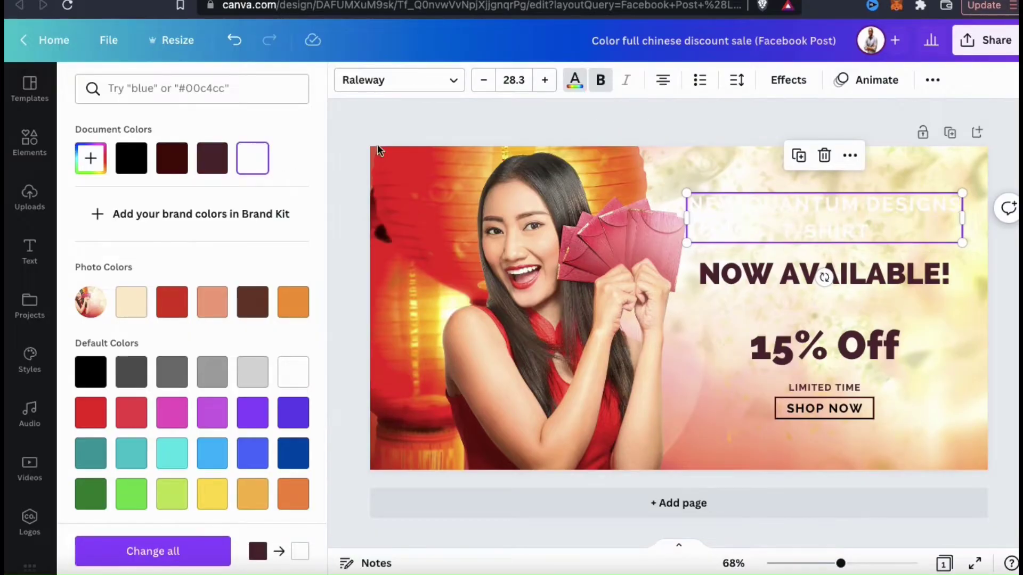
pyautogui.click(413, 128)
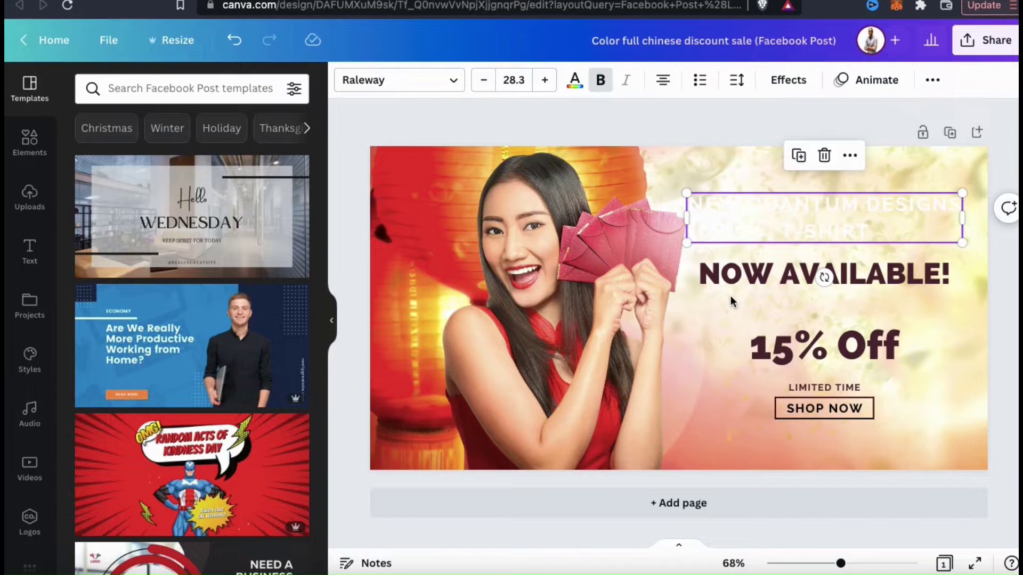
# - Give the heading a black Shadow effect with offset 98, blur 100 and transparency 100
pyautogui.click(783, 83)
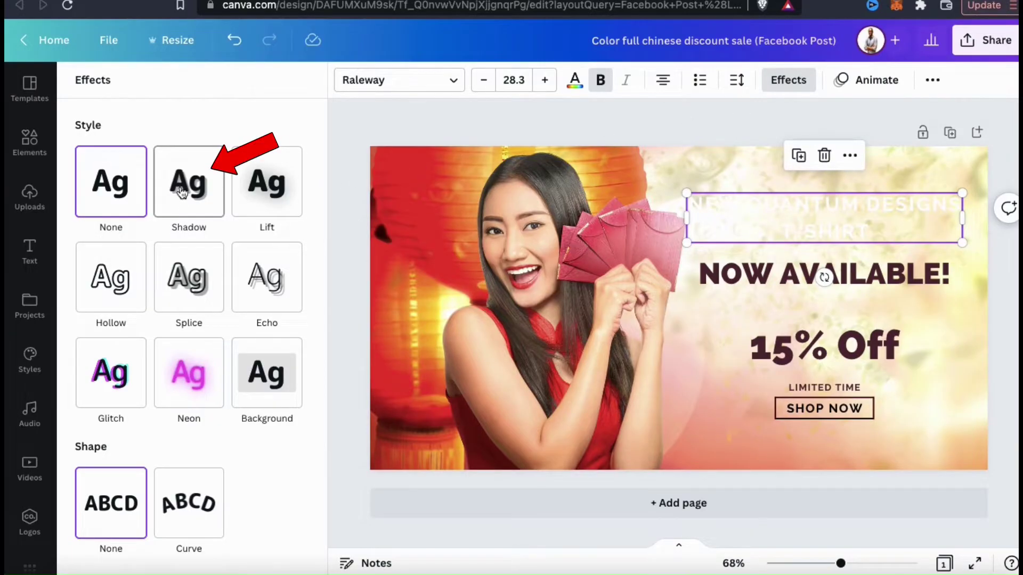
pyautogui.click(198, 193)
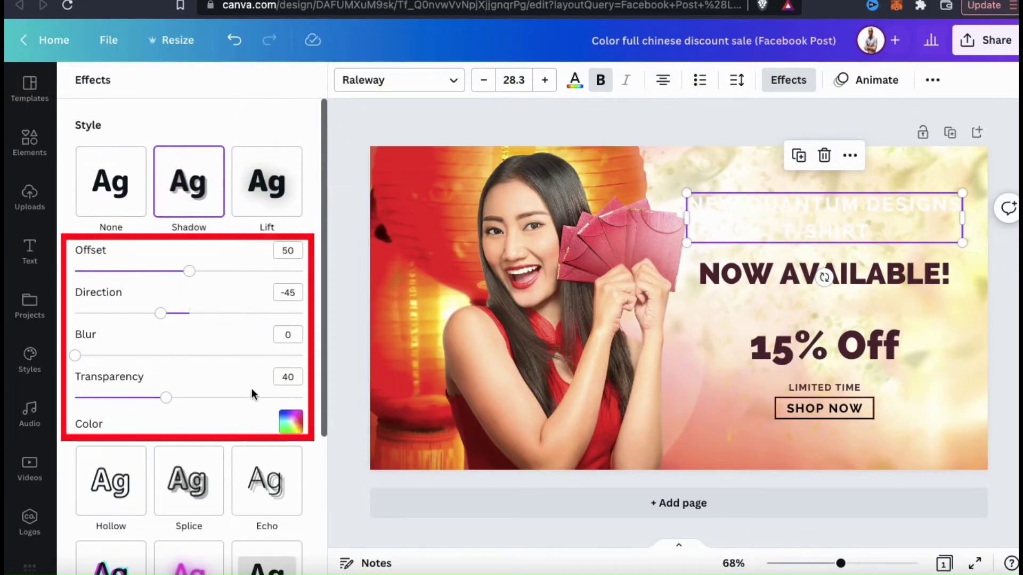
pyautogui.click(291, 430)
pyautogui.click(238, 306)
pyautogui.moveTo(166, 397); pyautogui.dragTo(303, 397)
pyautogui.moveTo(189, 271); pyautogui.dragTo(296, 273)
pyautogui.click(302, 355)
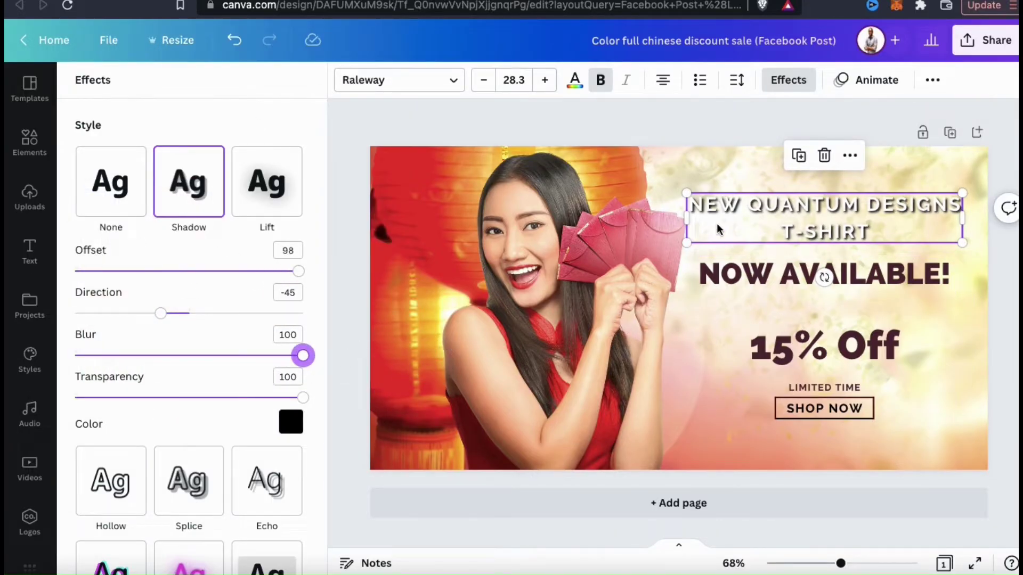
pyautogui.press('Escape')
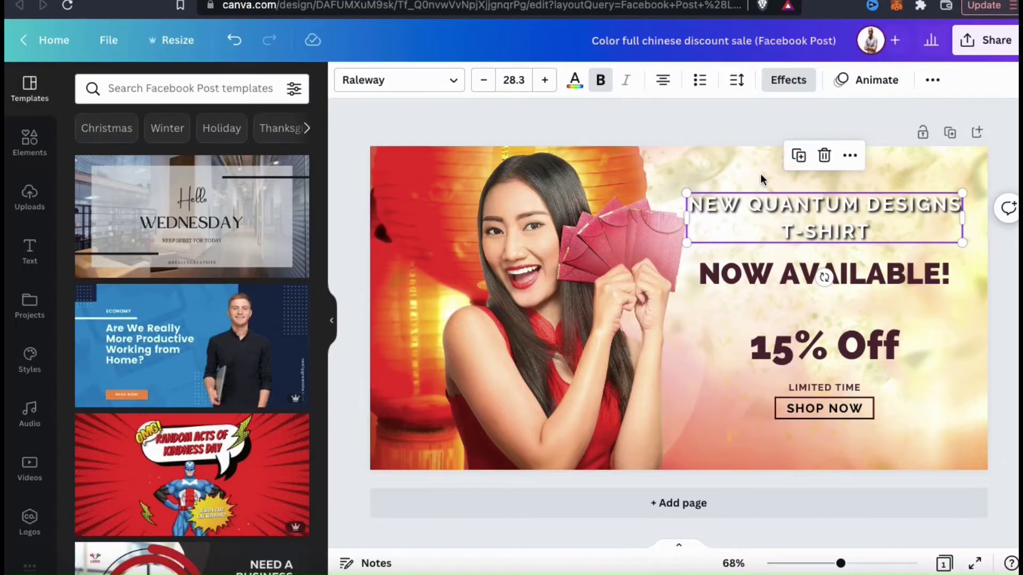
# - Change the heading to "NEW WOMEN'S TEES" at font size 35 and place it directly above "NOW AVAILABLE!"
pyautogui.click(759, 174)
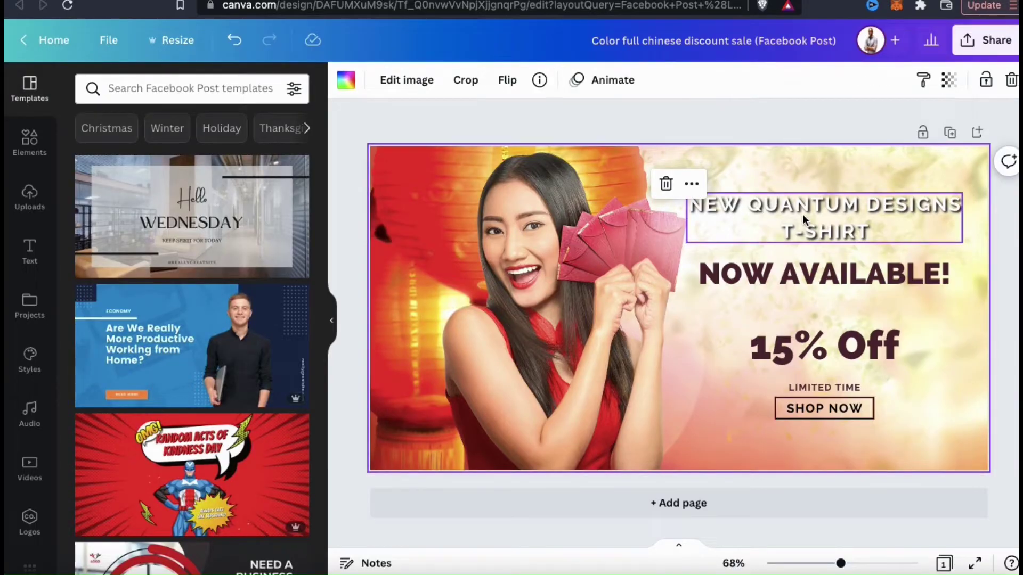
pyautogui.hotkey('ctrl', 'z')
pyautogui.hotkey('ctrl', 'z')
pyautogui.hotkey('ctrl', 'z')
pyautogui.hotkey('ctrl', 'z')
pyautogui.hotkey('ctrl', 'z')
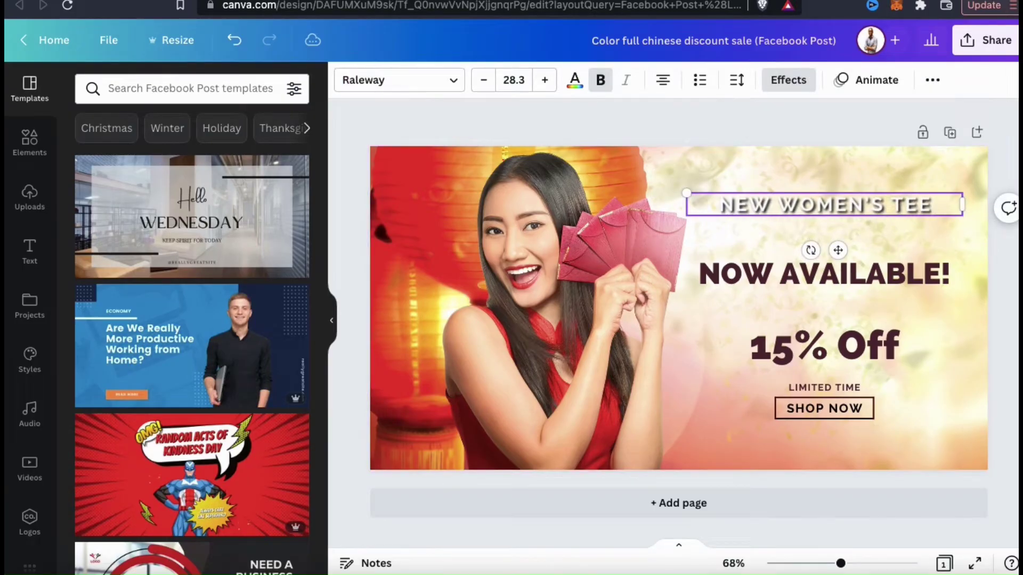
pyautogui.hotkey('ctrl', 'z')
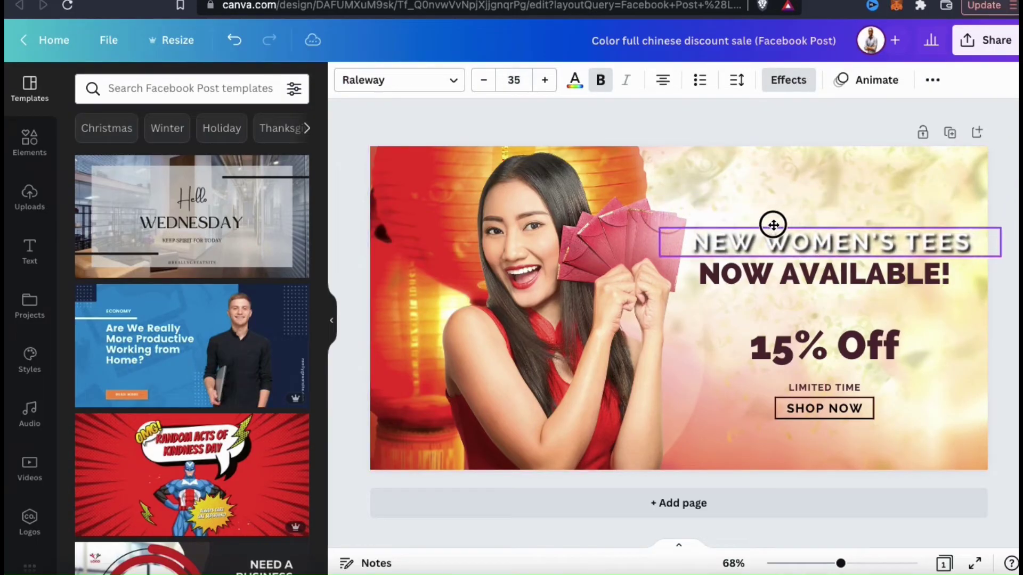
pyautogui.click(777, 182)
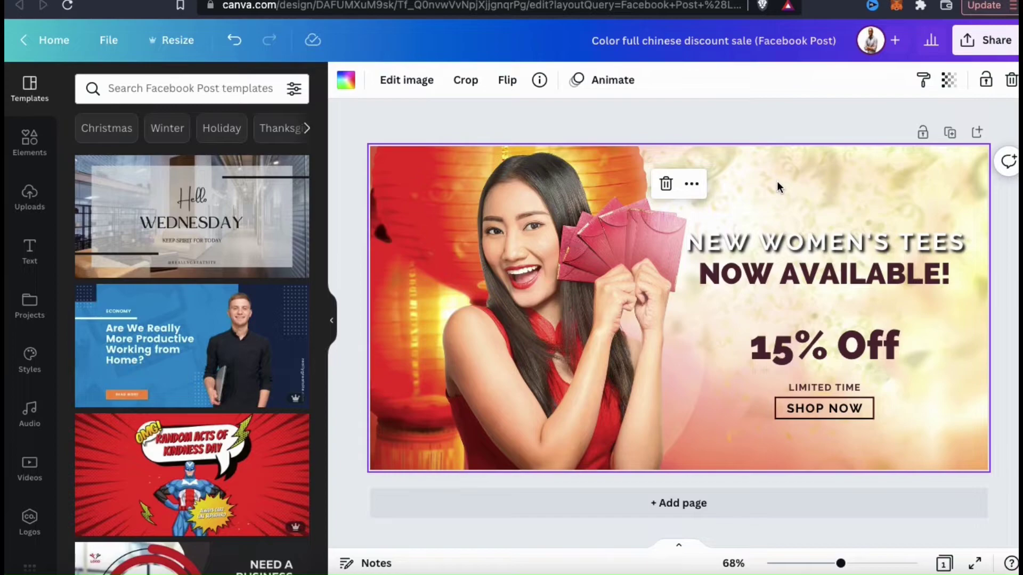
# - Recolor the "NOW AVAILABLE!" line red and extend the "LIMITED TIME" line to read "LIMITED TIME ONLY!"
pyautogui.click(843, 370)
pyautogui.click(835, 384)
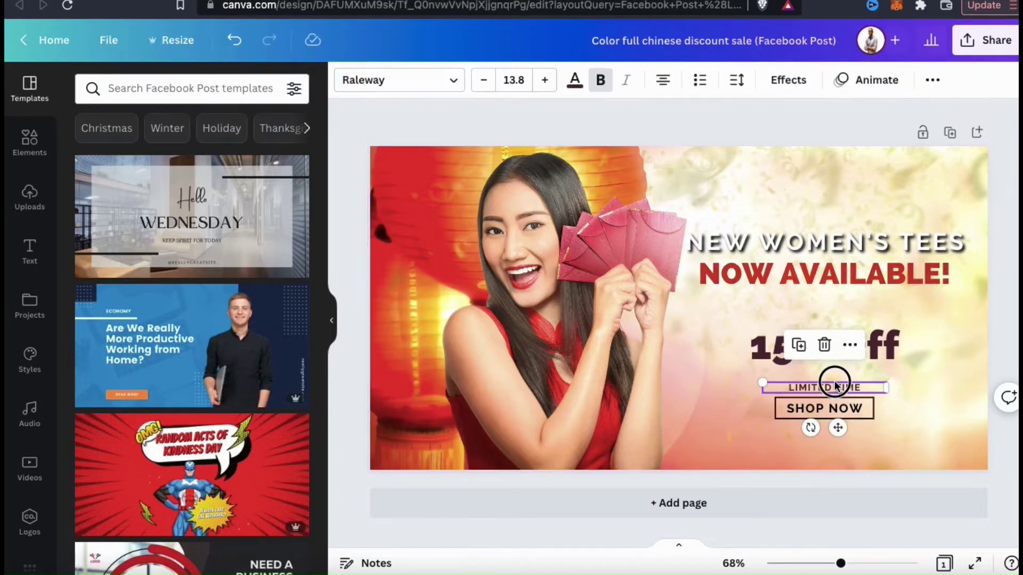
pyautogui.press('Right')
pyautogui.write('ONLY!')
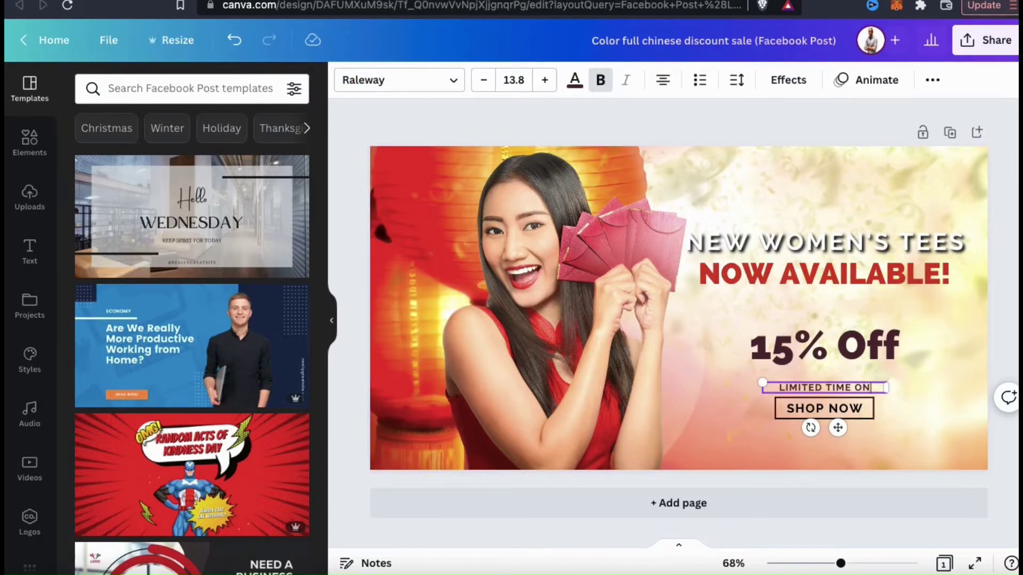
pyautogui.click(940, 403)
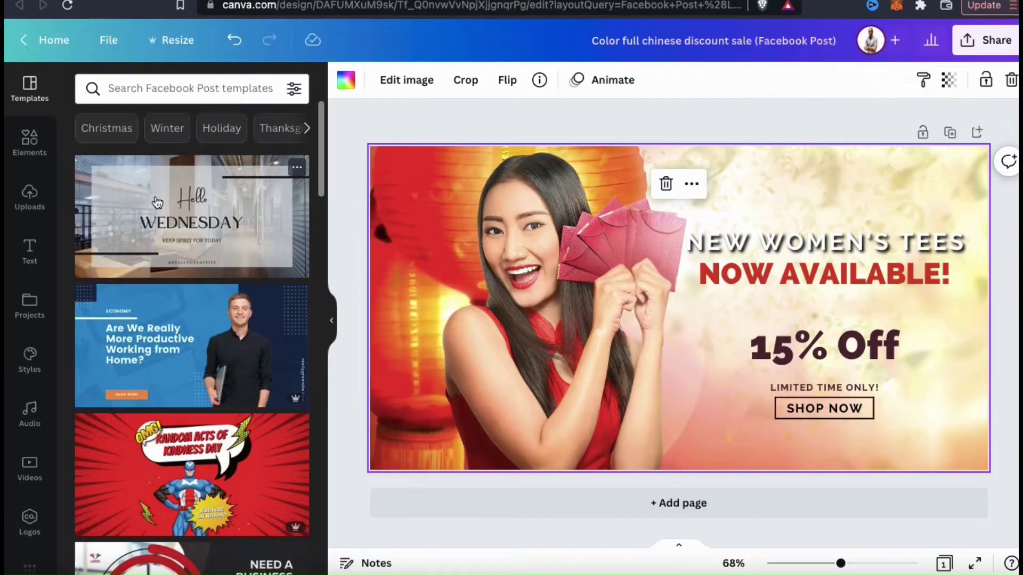
# - Upload the t-shirt mockup PNG of the woman from the graphics folder and replace the background photo with it
pyautogui.click(30, 199)
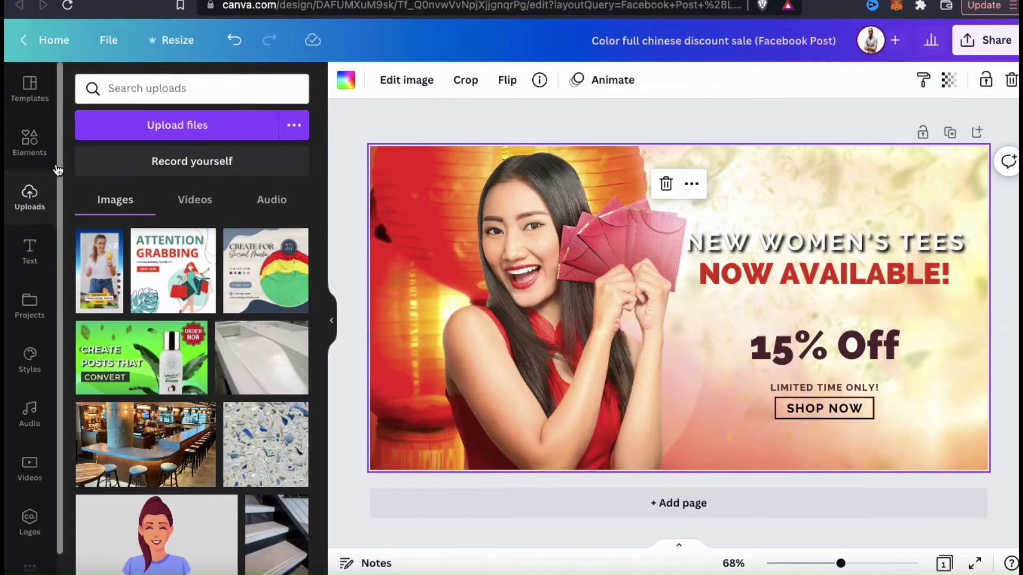
pyautogui.click(189, 131)
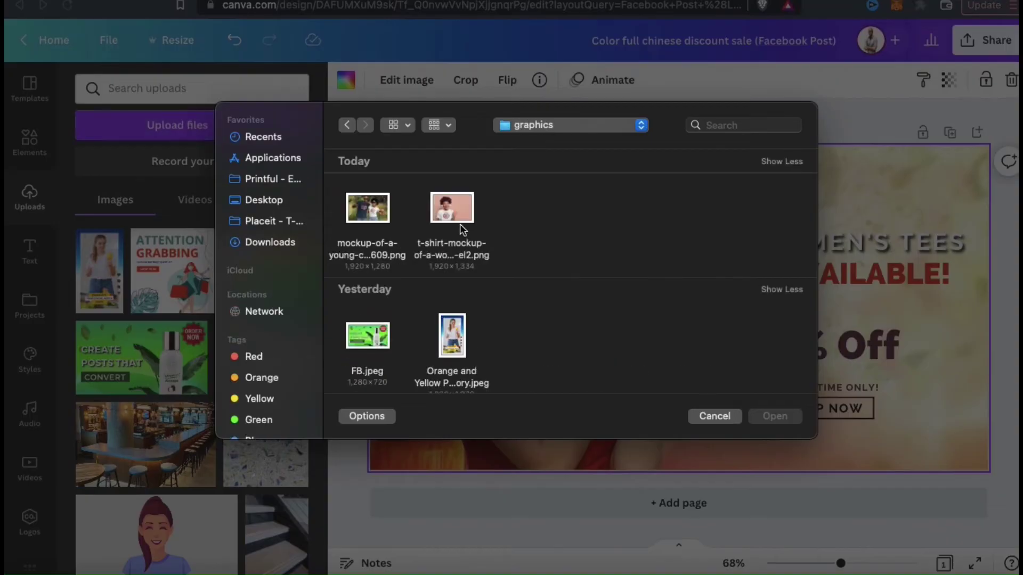
pyautogui.click(461, 223)
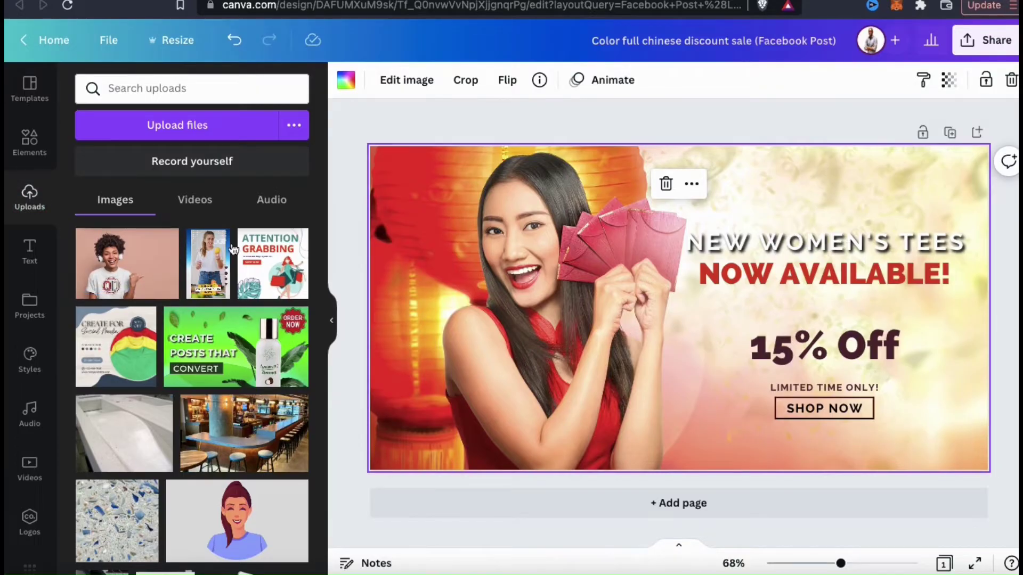
pyautogui.click(187, 248)
pyautogui.moveTo(187, 248); pyautogui.dragTo(386, 247)
# - Enlarge the background photo within its crop and shift it so the woman's face and shirt logo fill the area beside the text
pyautogui.doubleClick(477, 248)
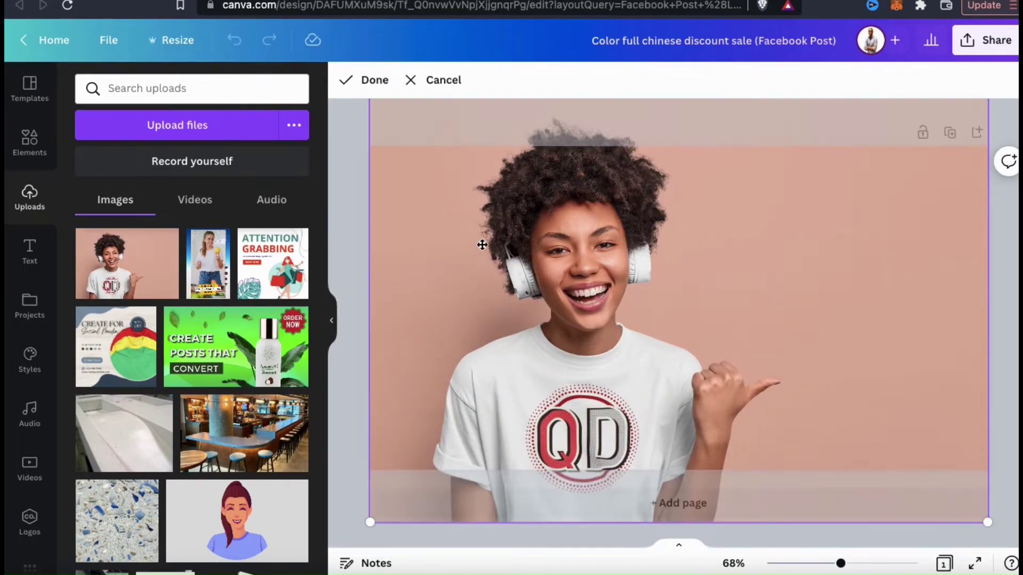
pyautogui.moveTo(370, 519); pyautogui.dragTo(320, 540)
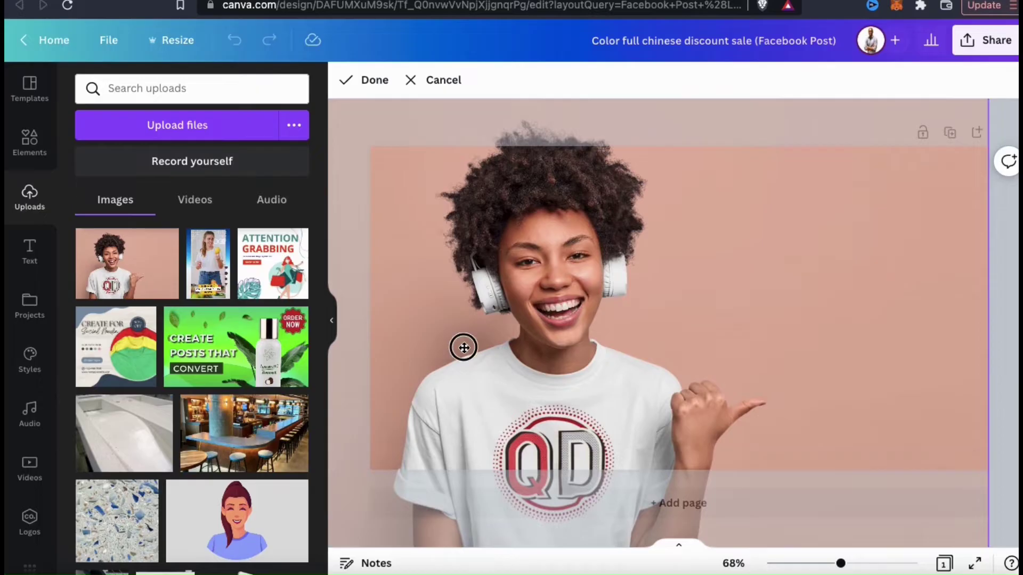
pyautogui.moveTo(464, 347); pyautogui.dragTo(429, 288)
pyautogui.click(370, 80)
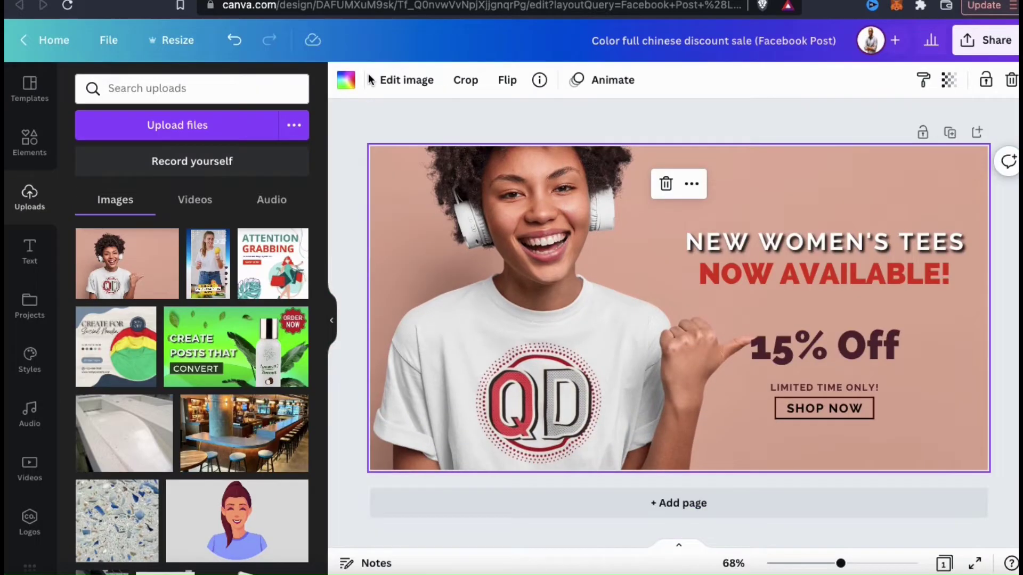
# - Enlarge and raise the heading, move "NOW AVAILABLE!" beneath it, and place "15% Off" with "LIMITED TIME ONLY!" clear of the pointing hand
pyautogui.click(788, 246)
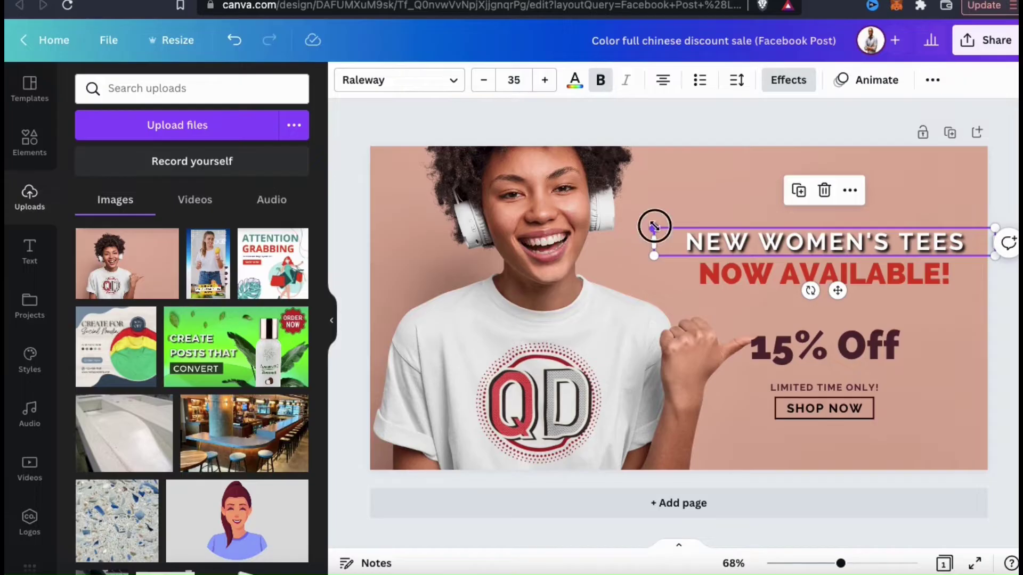
pyautogui.moveTo(654, 227); pyautogui.dragTo(634, 206)
pyautogui.moveTo(870, 387); pyautogui.dragTo(929, 358)
pyautogui.click(942, 400)
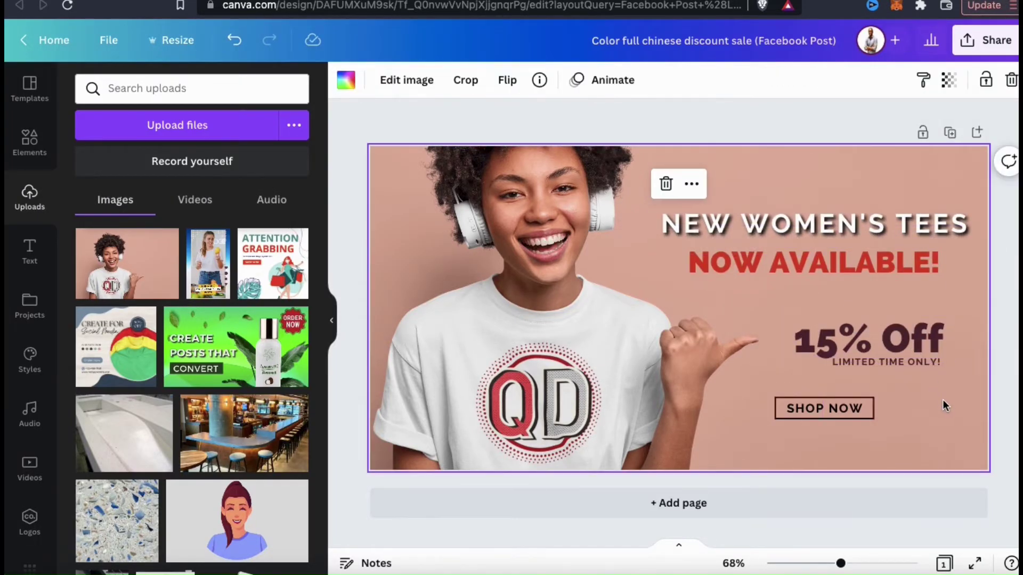
# - Delete the outlined "SHOP NOW" button from the design
pyautogui.click(851, 409)
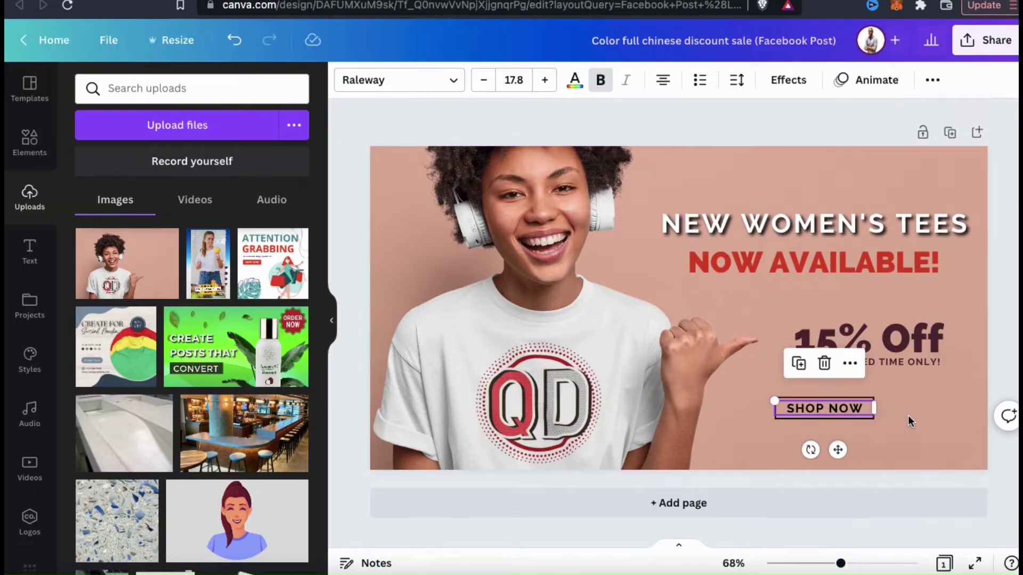
pyautogui.click(805, 399)
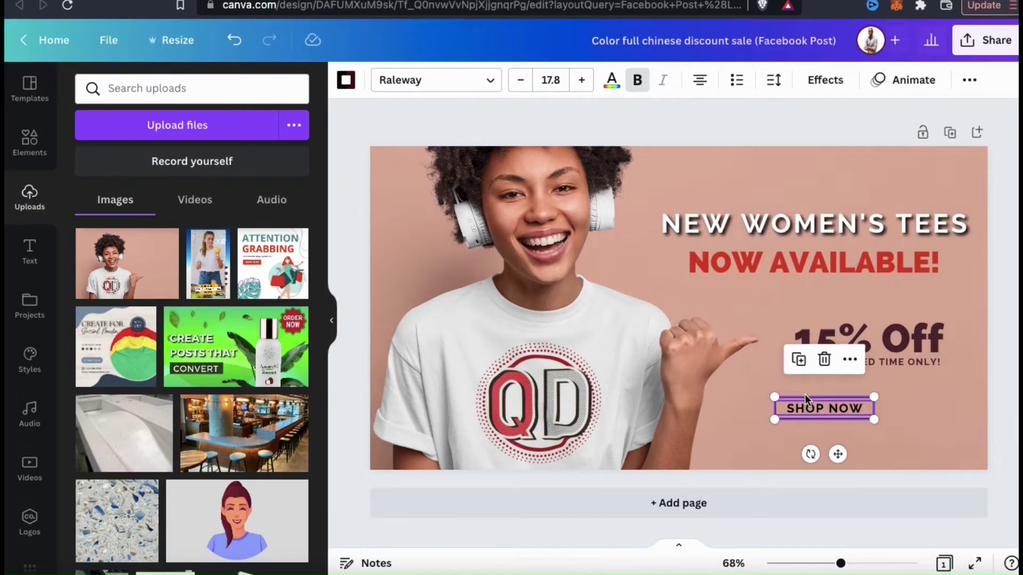
pyautogui.press('Delete')
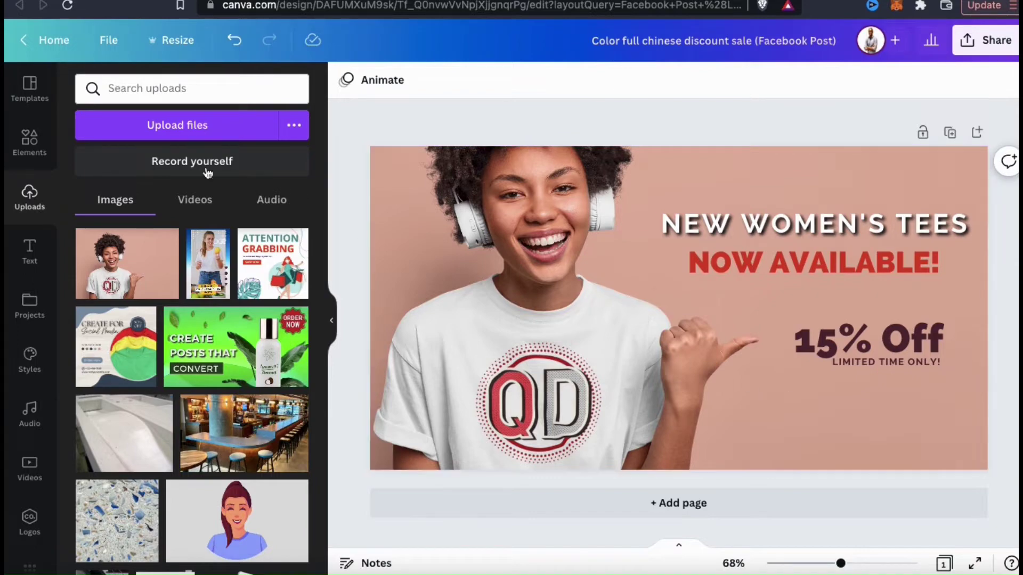
# - Search the elements library for "shop now button" and limit the results to graphics
pyautogui.click(33, 141)
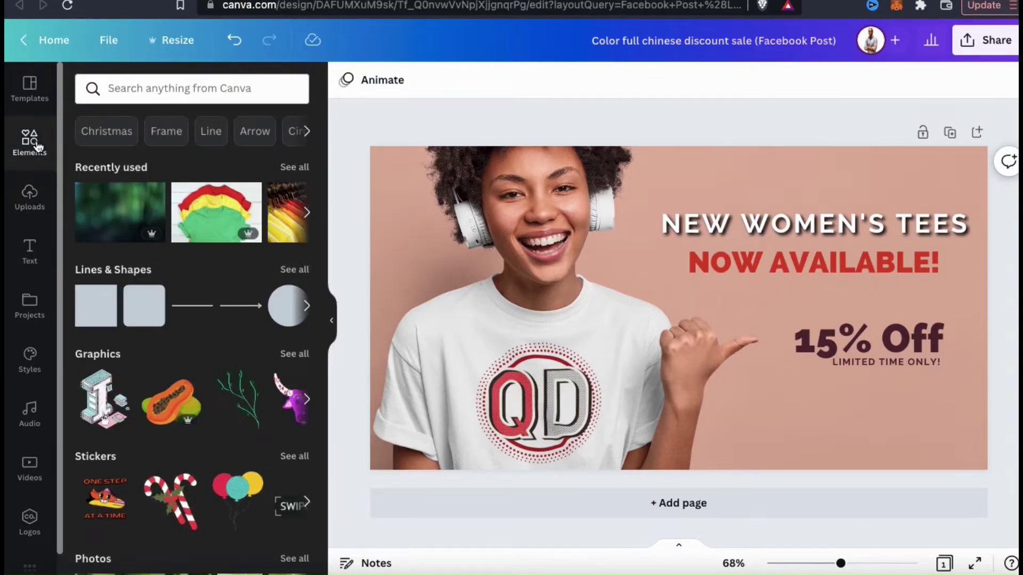
pyautogui.click(133, 88)
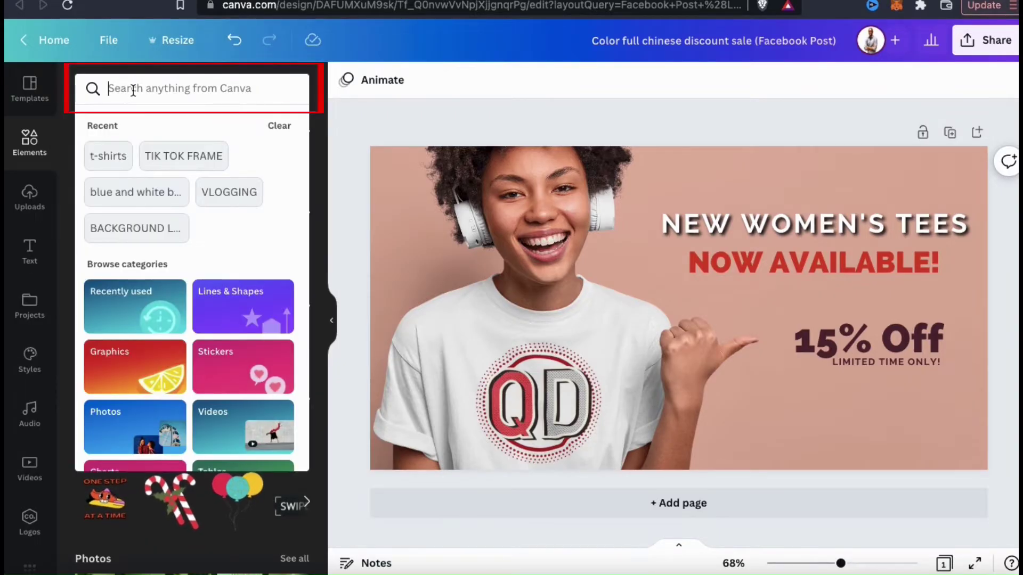
pyautogui.write('shop now')
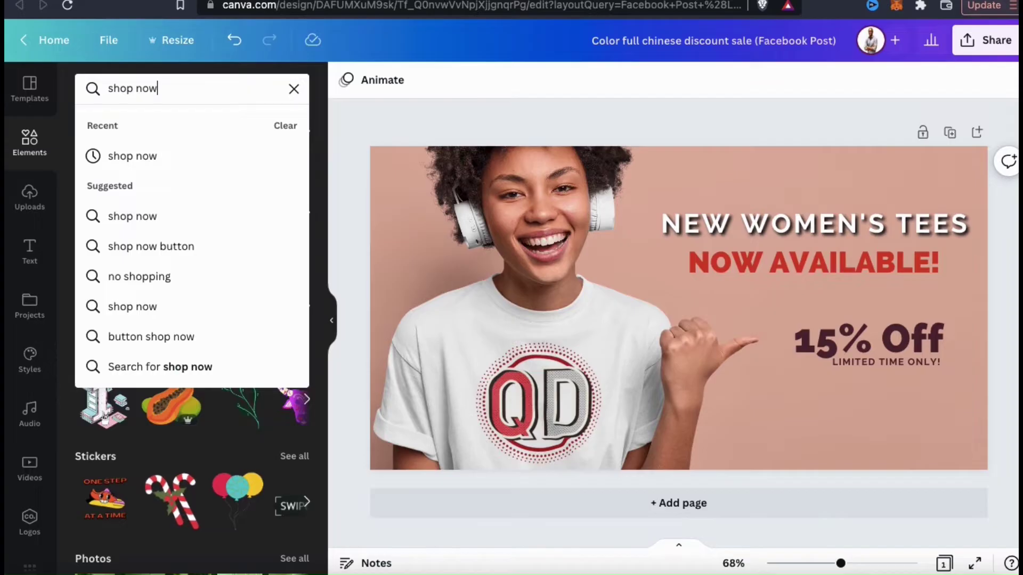
pyautogui.write(' button')
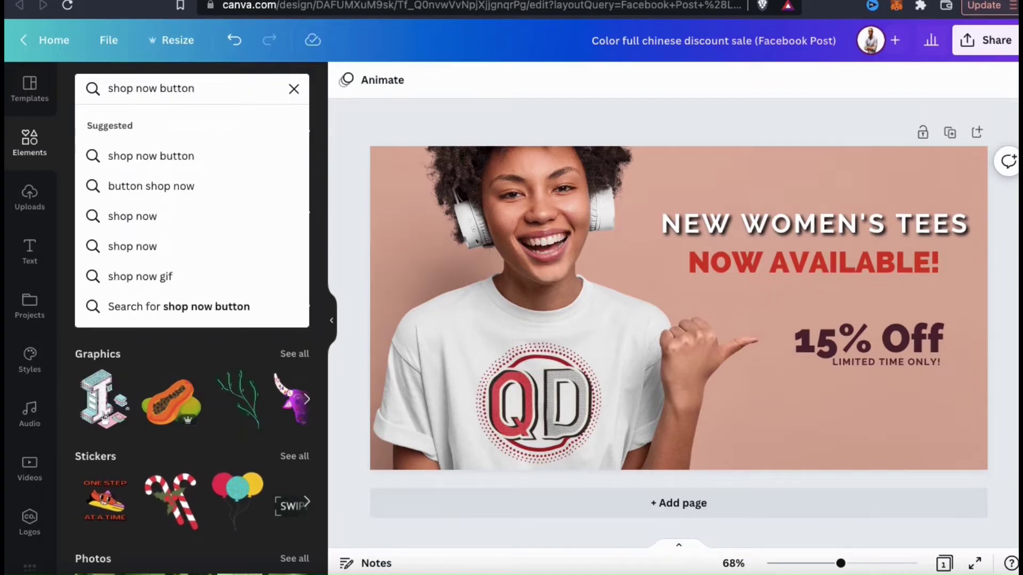
pyautogui.press('Return')
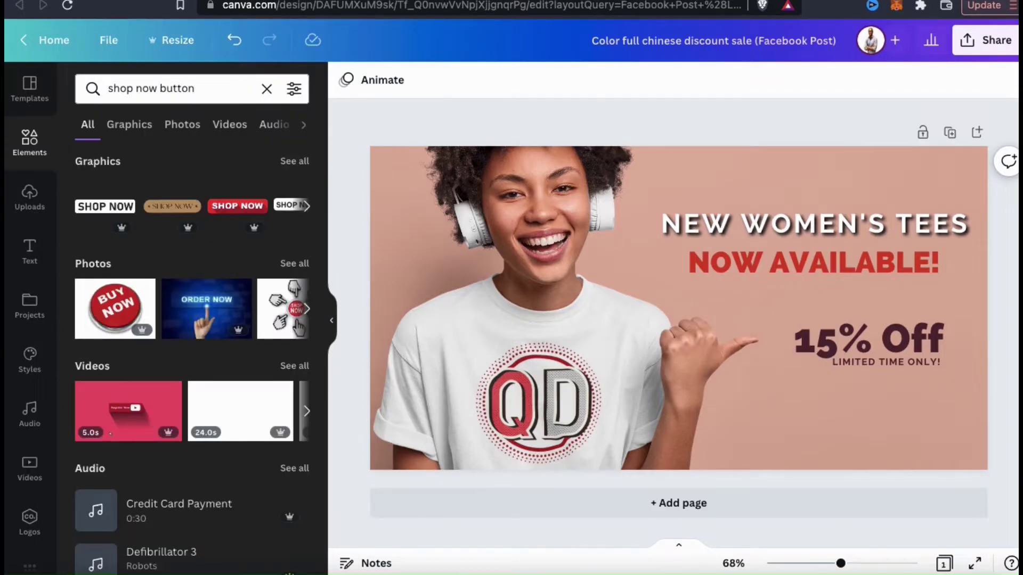
pyautogui.click(130, 125)
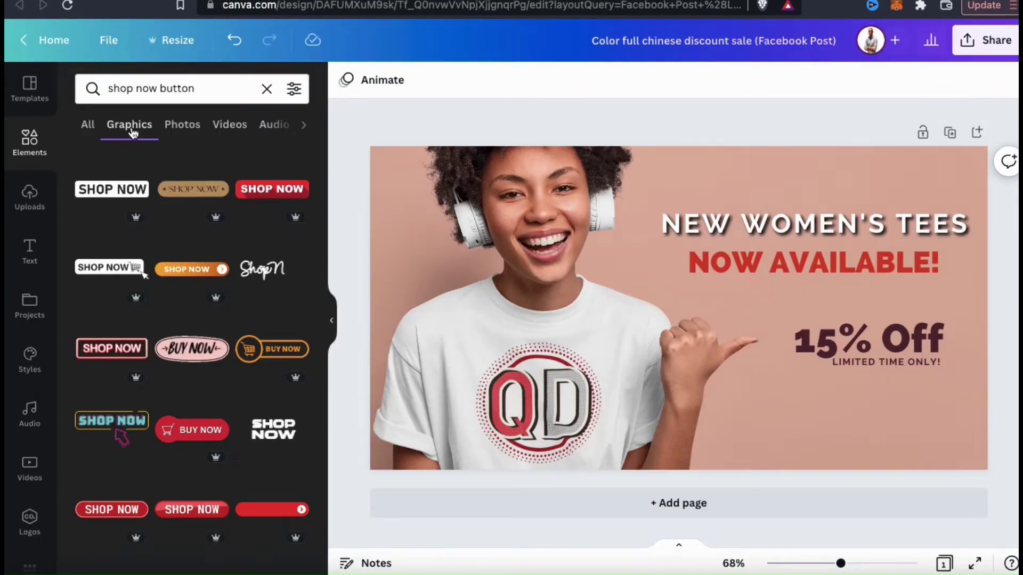
# - Add the glossy red rounded "SHOP NOW" button graphic, scale it down and place it beneath "LIMITED TIME ONLY!"
pyautogui.scroll(-1, 69, 185)
pyautogui.scroll(-5, 68, 186)
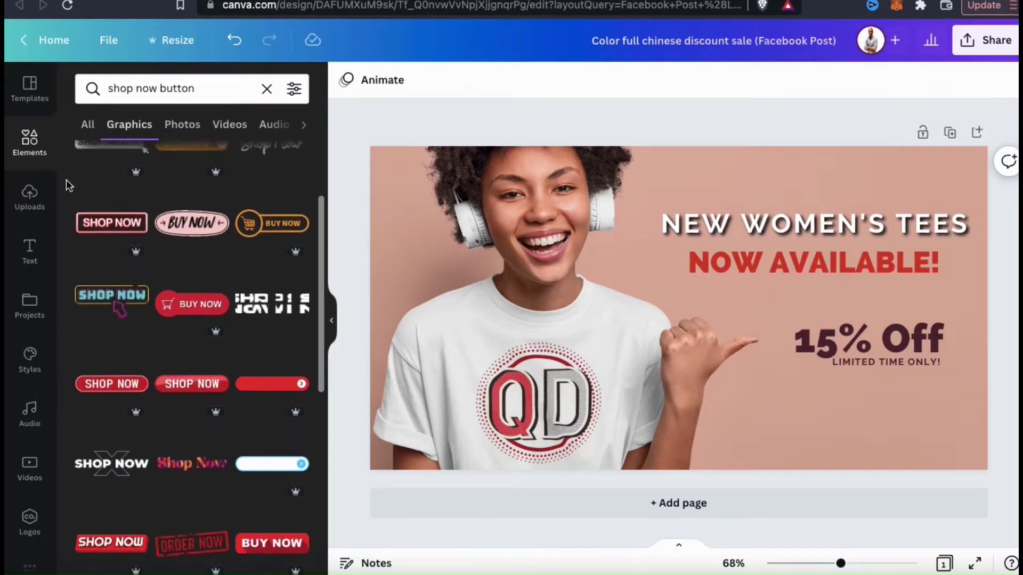
pyautogui.scroll(-4, 68, 186)
pyautogui.scroll(-5, 68, 185)
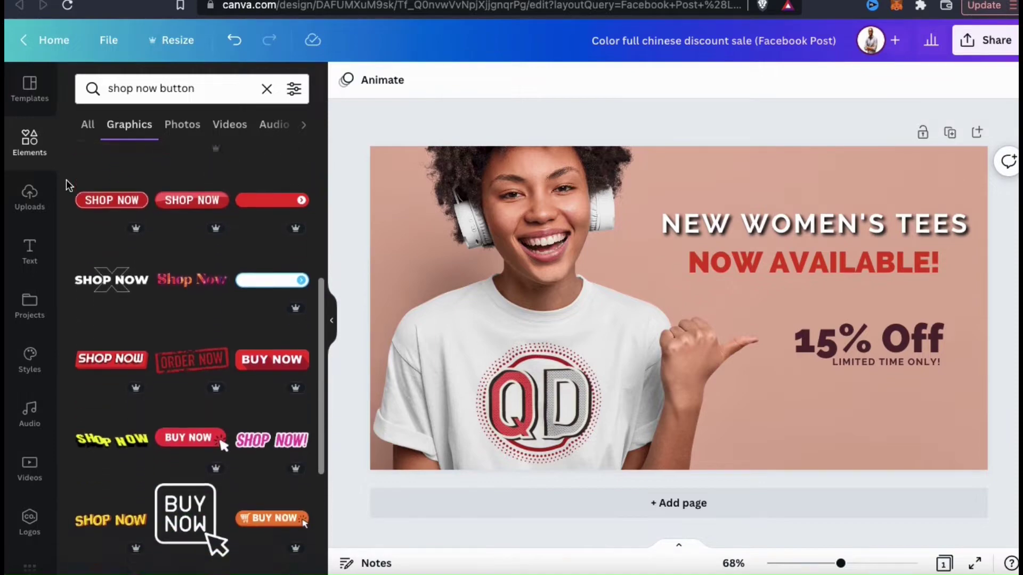
pyautogui.scroll(-4, 67, 184)
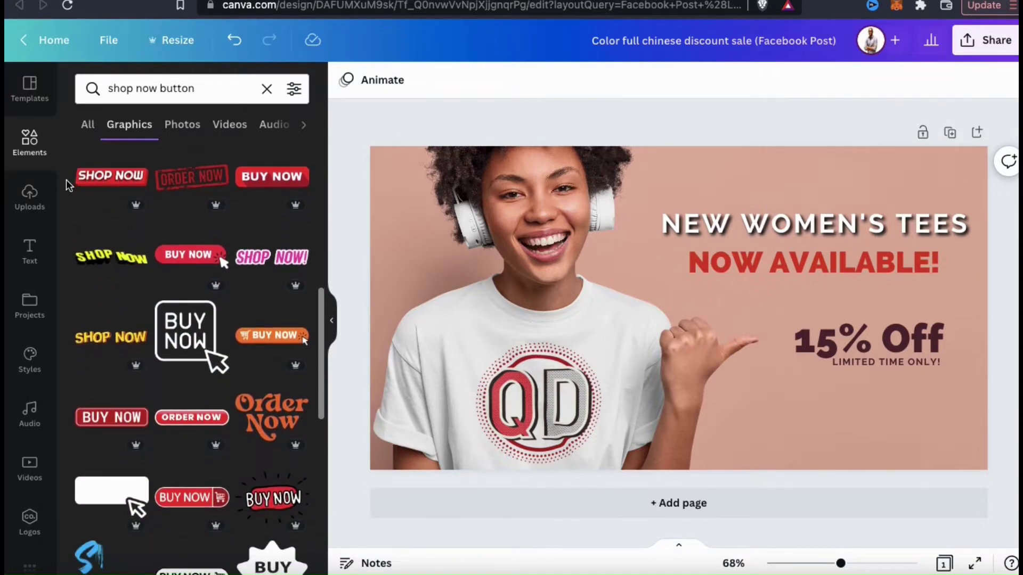
pyautogui.scroll(-7, 66, 180)
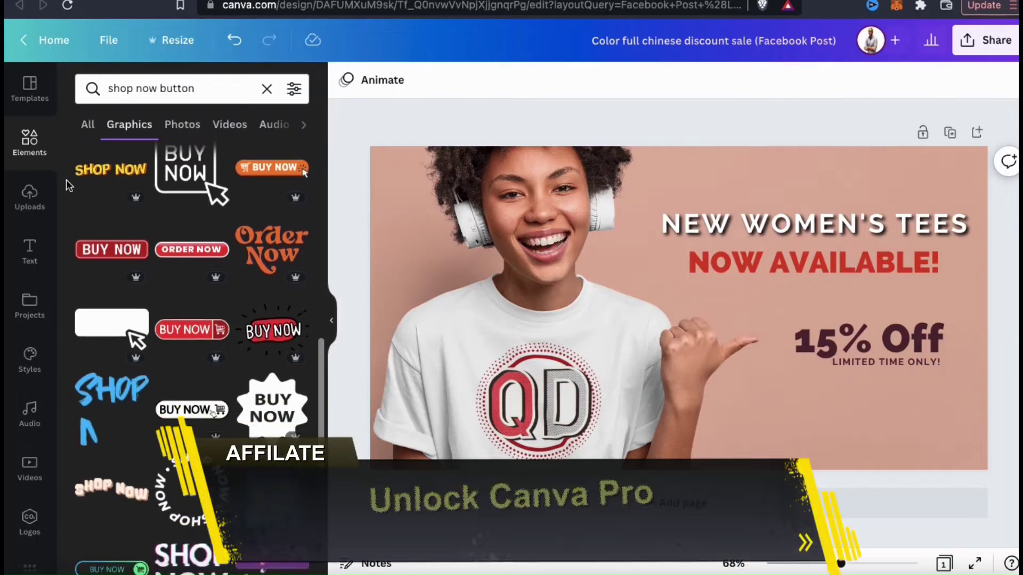
pyautogui.scroll(-4, 66, 181)
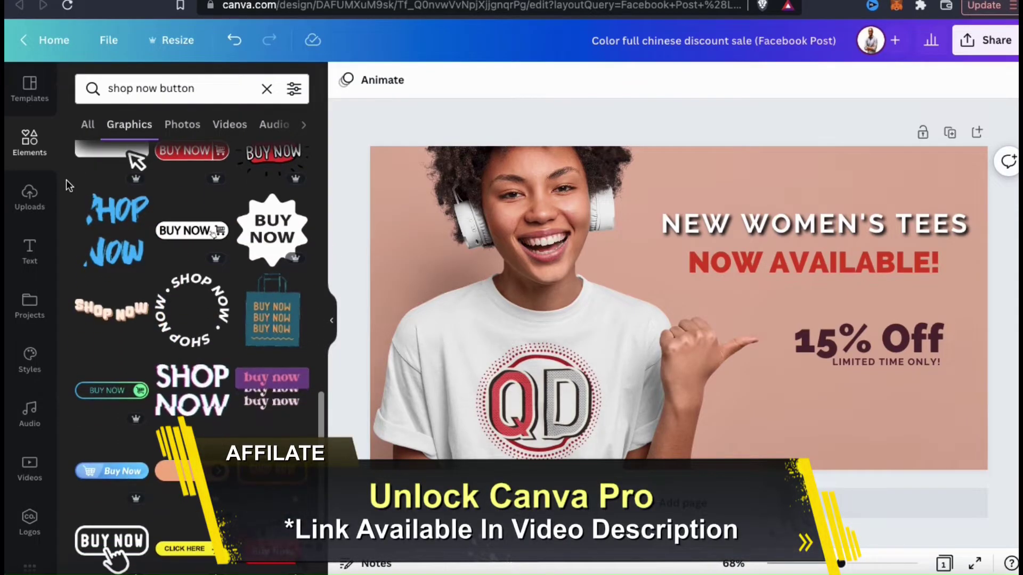
pyautogui.scroll(-8, 66, 180)
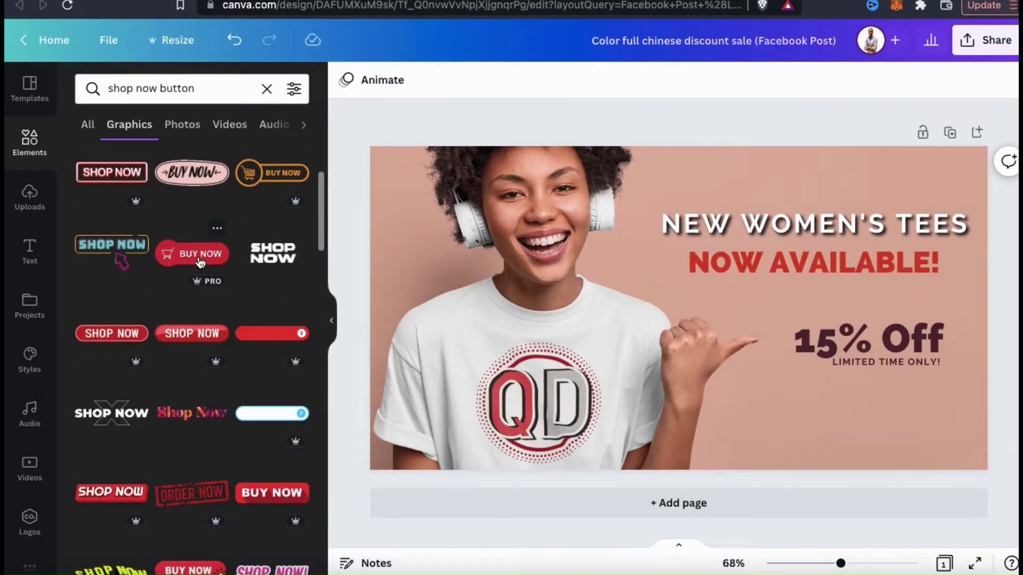
pyautogui.click(201, 342)
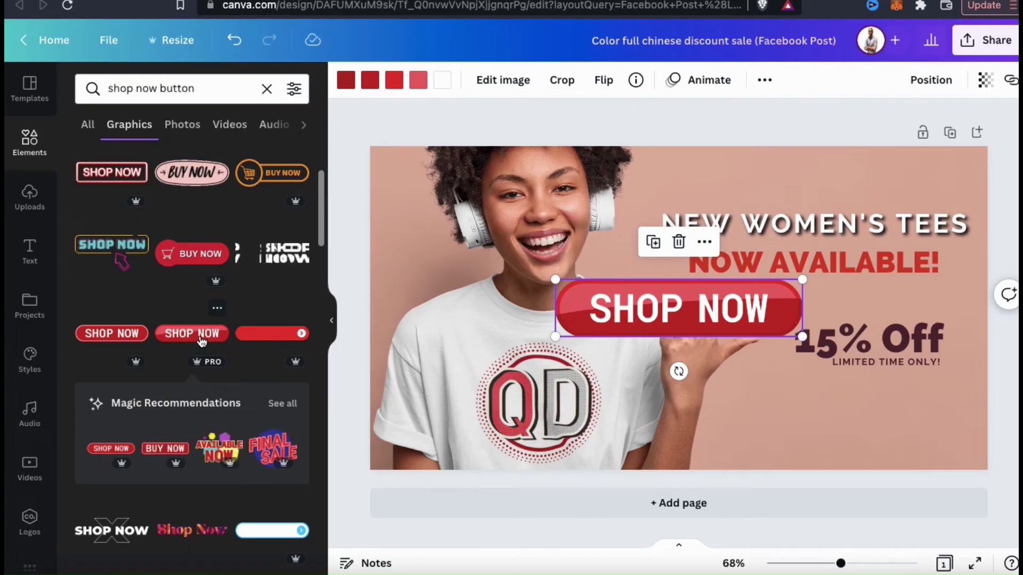
pyautogui.moveTo(601, 309); pyautogui.dragTo(753, 415)
pyautogui.moveTo(708, 387); pyautogui.dragTo(774, 402)
pyautogui.click(785, 384)
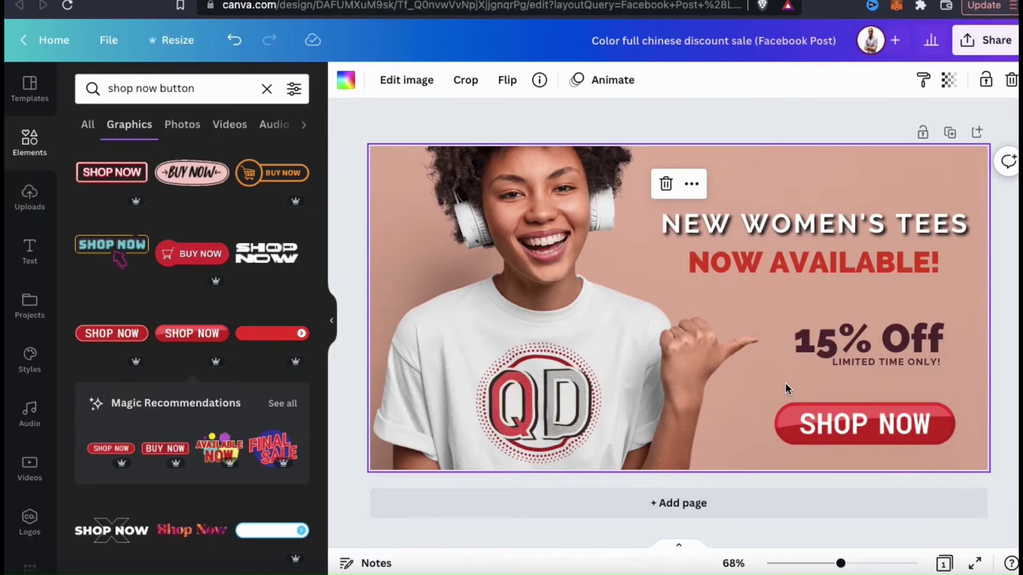
# - Recolor the "SHOP NOW" button's darkest red and bright red to white, giving it a white outline
pyautogui.click(822, 415)
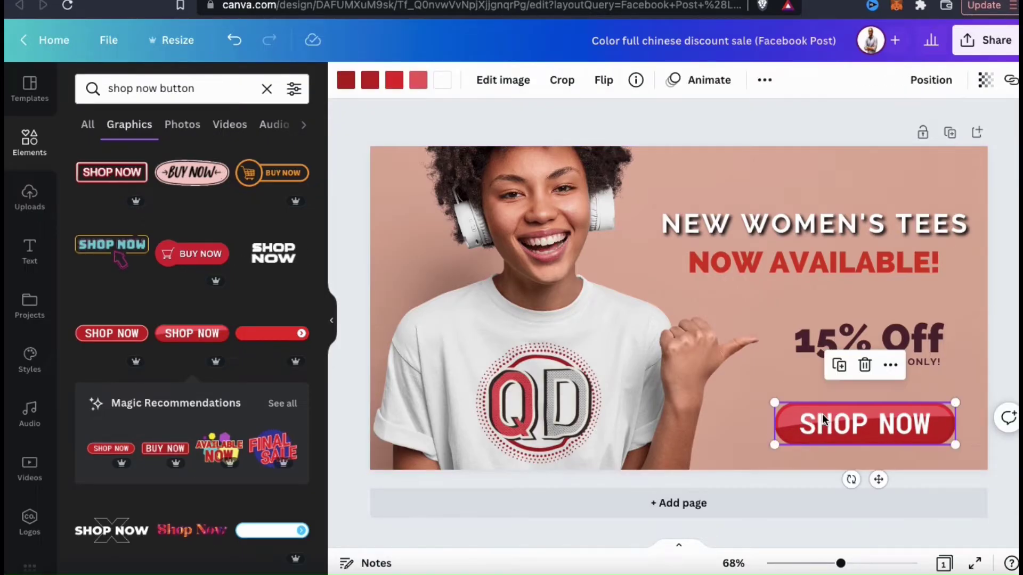
pyautogui.click(346, 81)
pyautogui.click(139, 202)
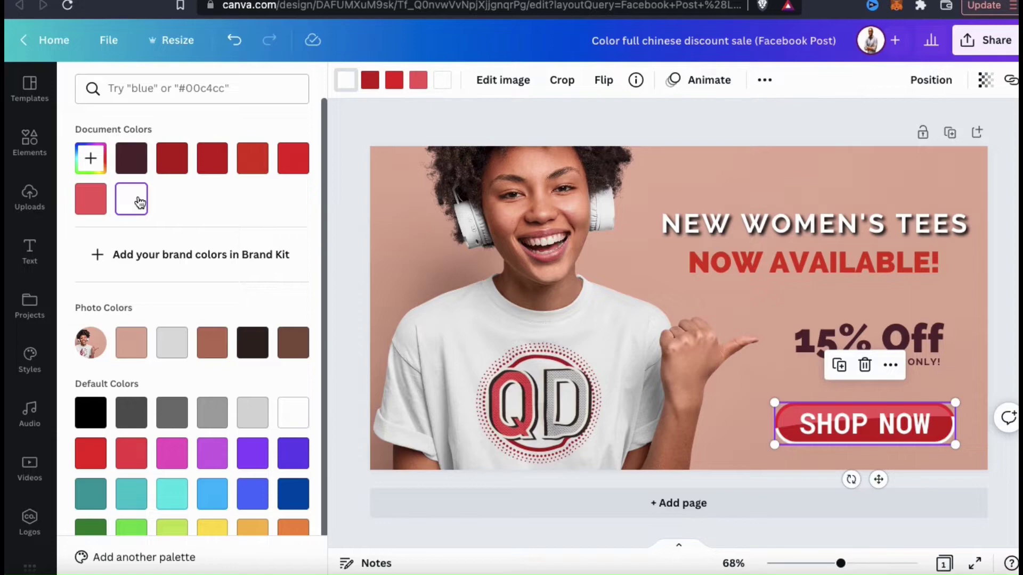
pyautogui.click(136, 198)
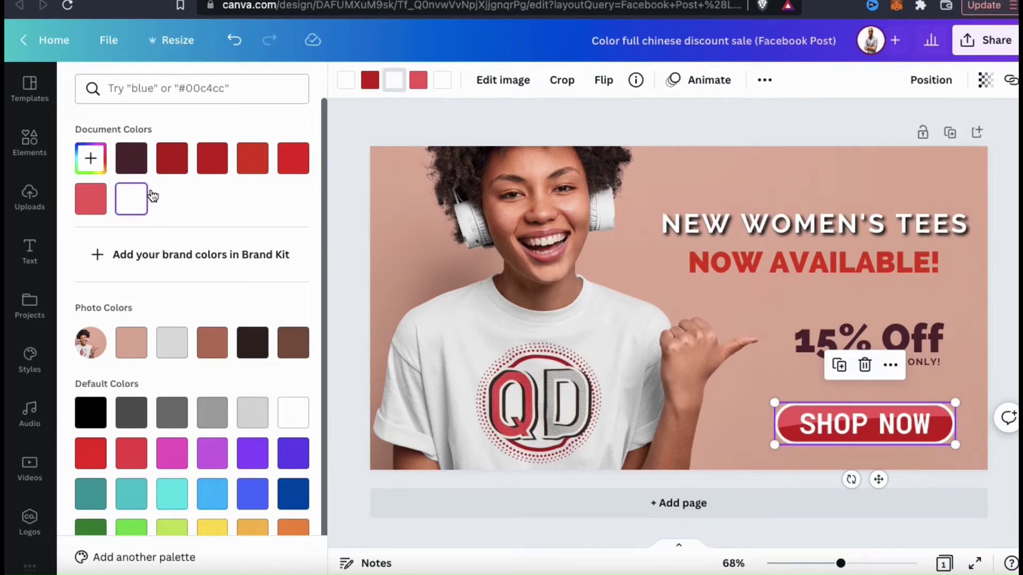
pyautogui.click(985, 383)
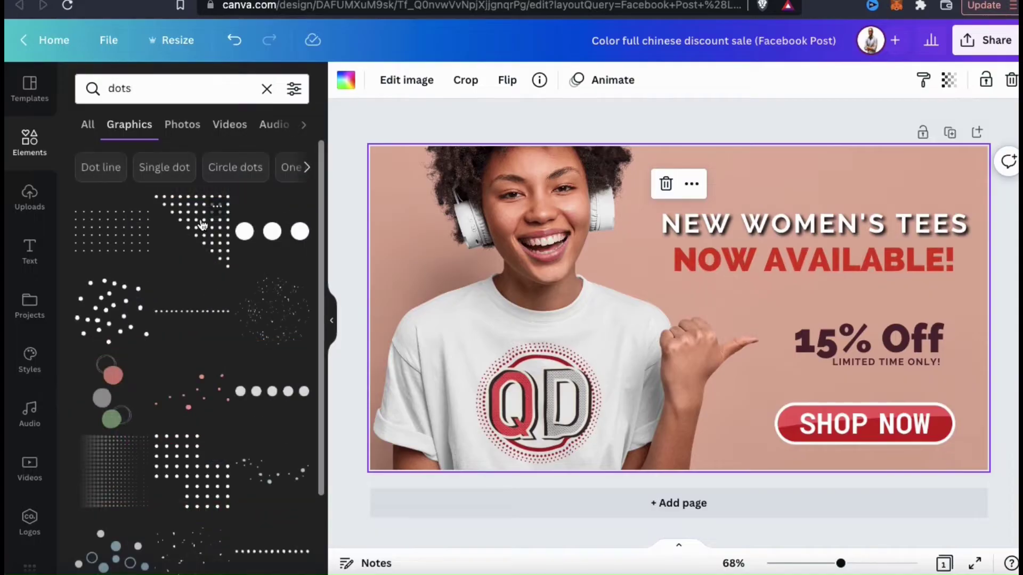
# - Place the triangular dot pattern in the upper-right corner of the design and lower its opacity
pyautogui.moveTo(200, 227); pyautogui.dragTo(956, 208)
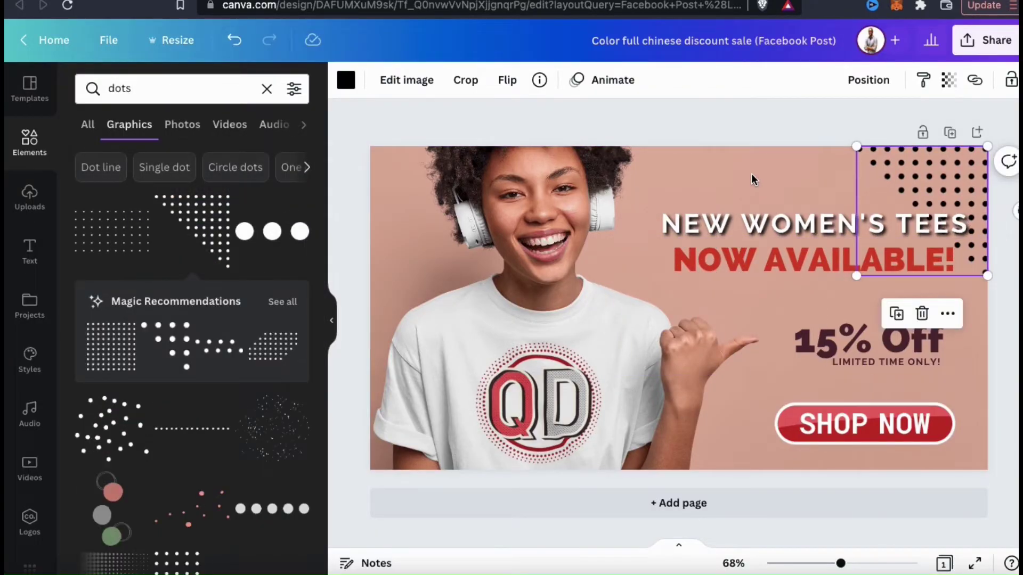
pyautogui.click(948, 80)
pyautogui.moveTo(943, 137); pyautogui.dragTo(870, 137)
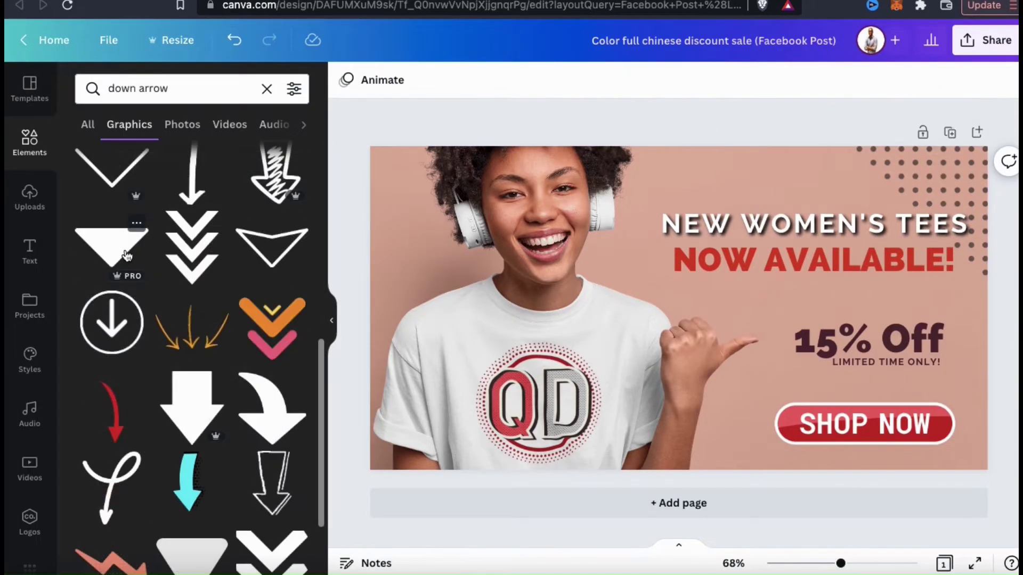
# - Add the solid downward triangle, place it small and centered beneath "NOW AVAILABLE!", and color it dark red from the document colors
pyautogui.click(127, 256)
pyautogui.moveTo(556, 245); pyautogui.dragTo(813, 294)
pyautogui.click(346, 80)
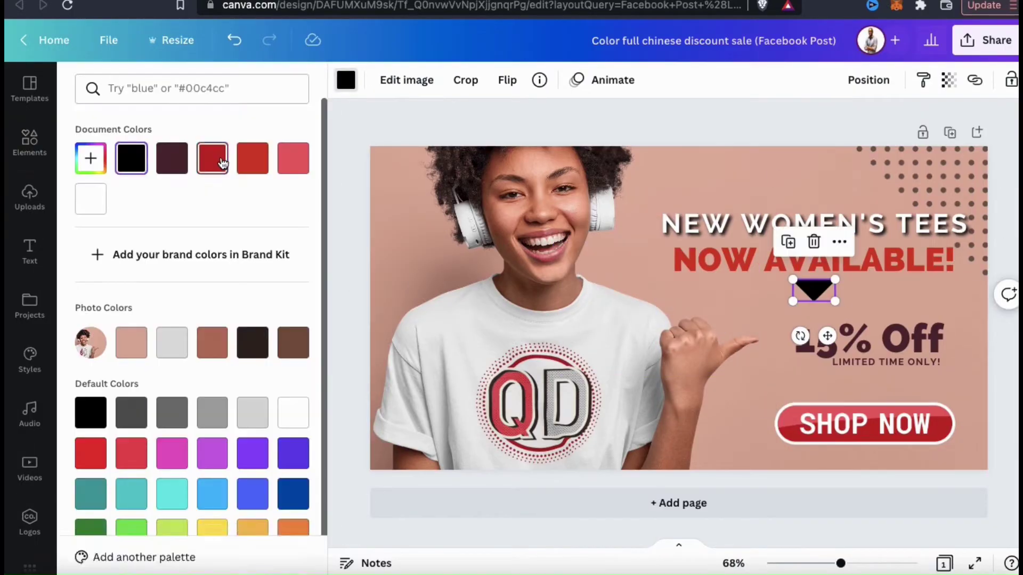
pyautogui.click(212, 158)
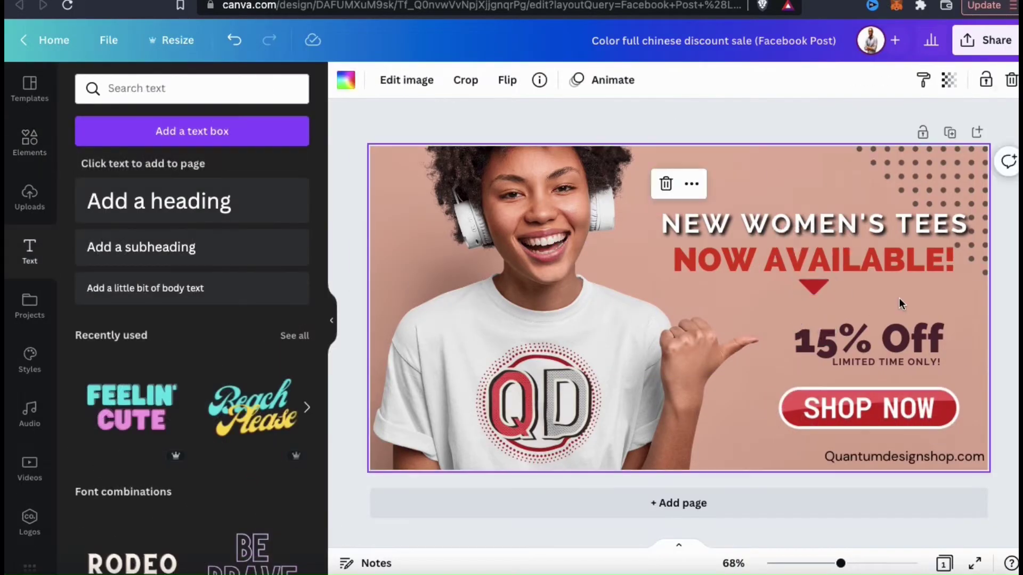
# - Shrink the "SHOP NOW" button slightly and nudge the Quantumdesignshop.com text inward from the design's right edge
pyautogui.click(849, 411)
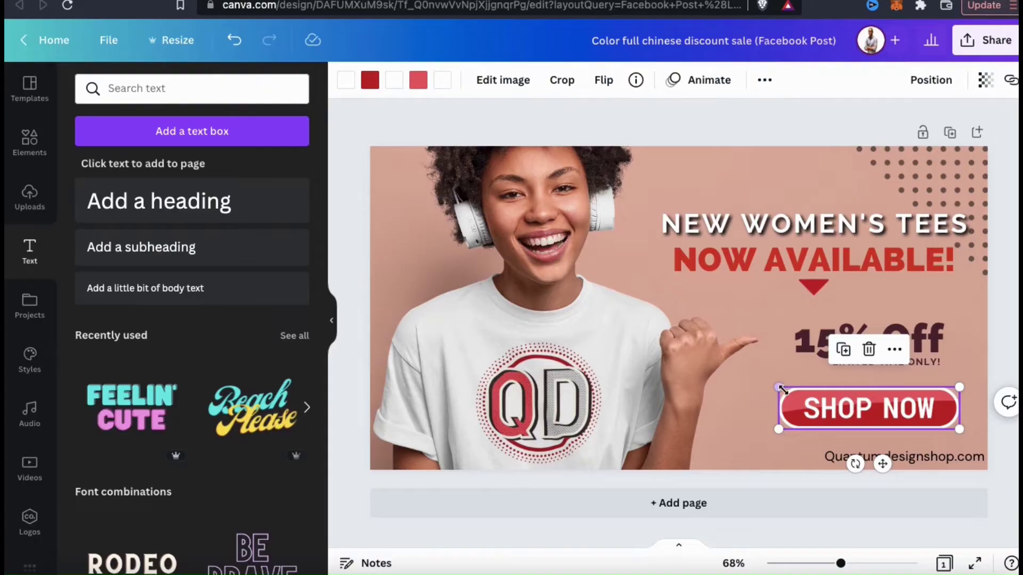
pyautogui.moveTo(912, 457); pyautogui.dragTo(907, 456)
pyautogui.click(1012, 408)
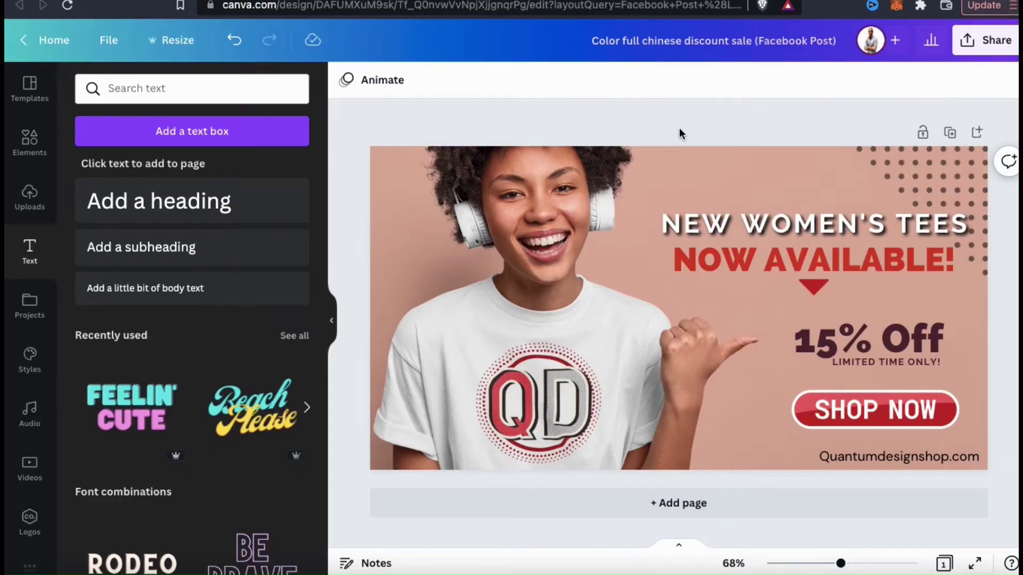
# - Download the design as a PNG at size 1 with the file name Womens Tee.png
pyautogui.click(994, 53)
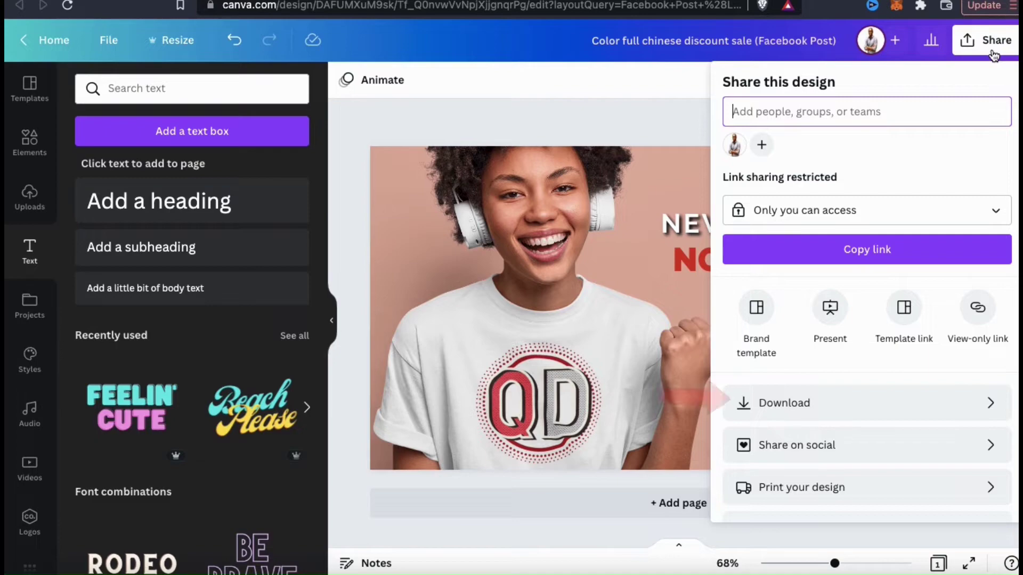
pyautogui.click(799, 399)
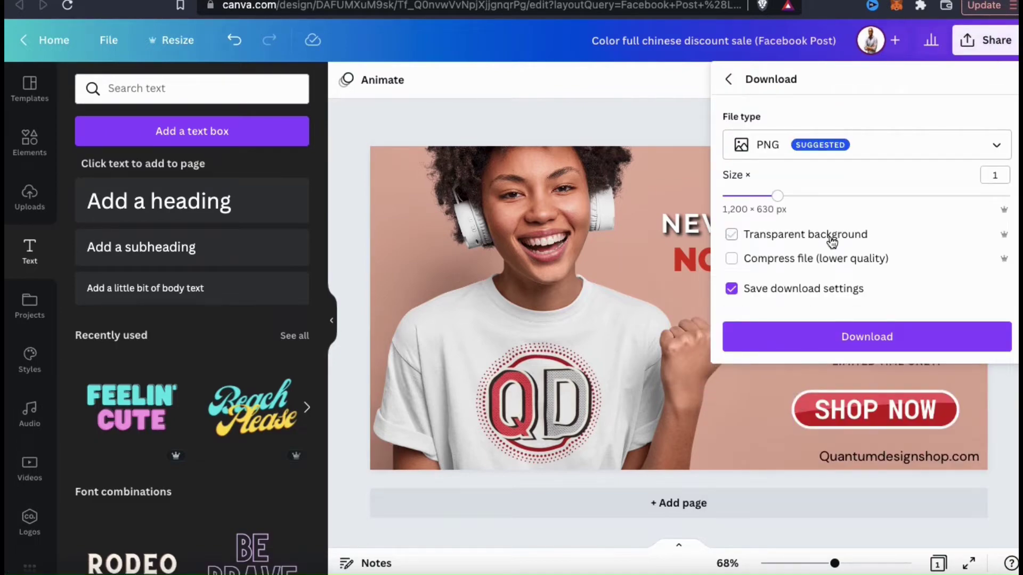
pyautogui.click(863, 148)
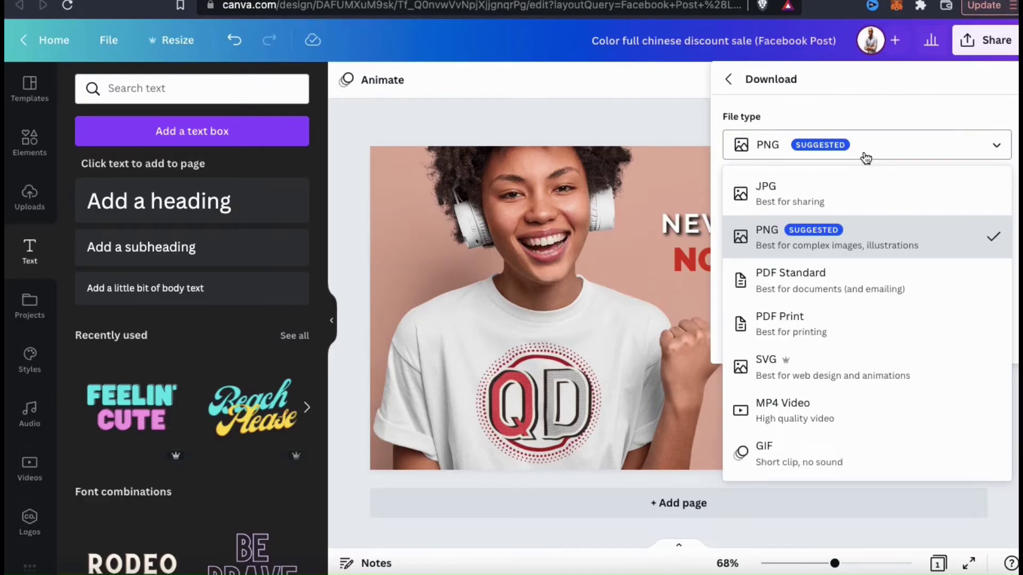
pyautogui.click(865, 157)
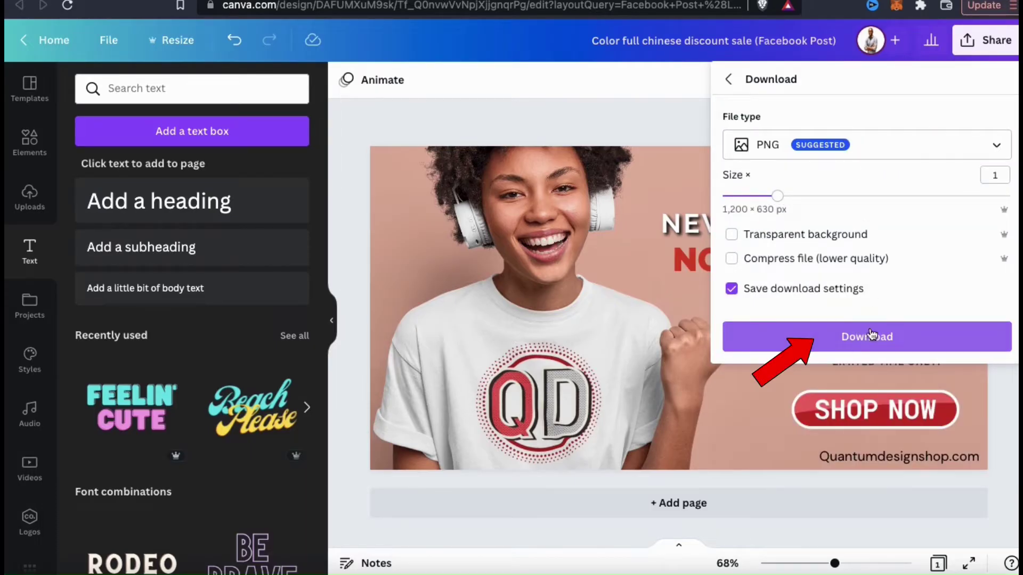
pyautogui.click(858, 341)
pyautogui.click(857, 334)
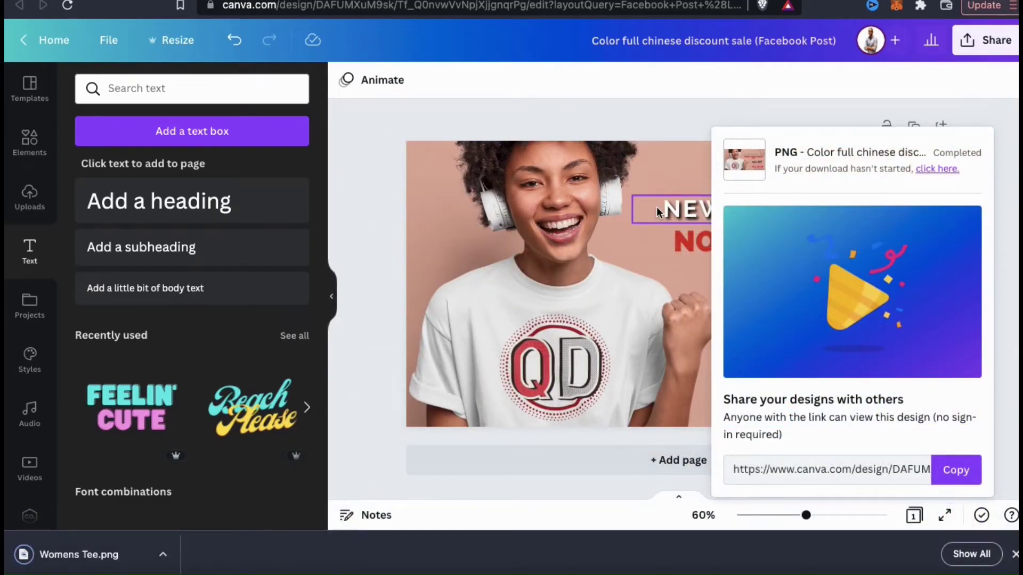
# - Open the downloaded Womens Tee.png, and in the Quantum Designs Facebook post continue the caption after "Shop now at" with "Q"
pyautogui.click(159, 554)
pyautogui.click(188, 494)
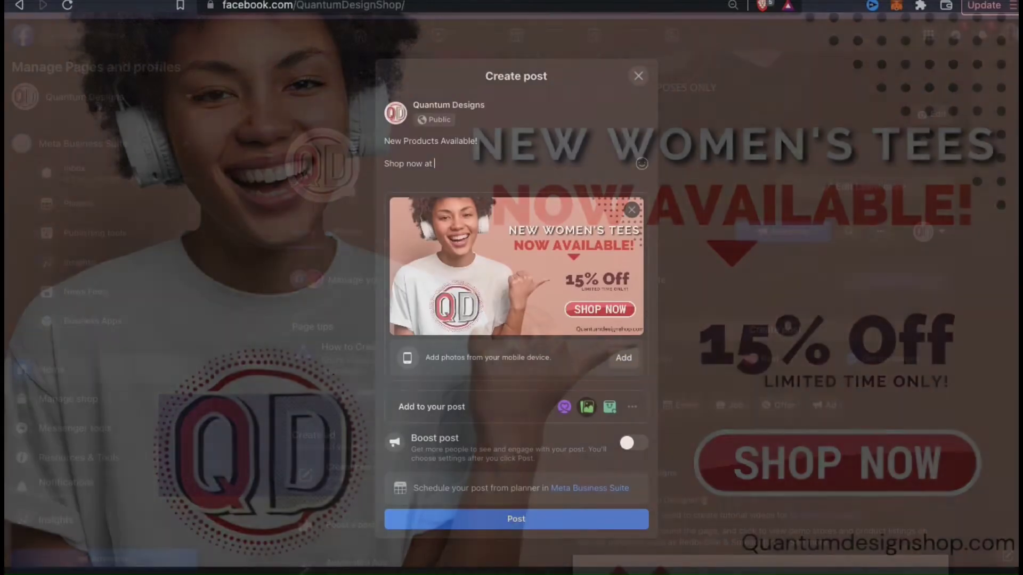
pyautogui.write('Q')
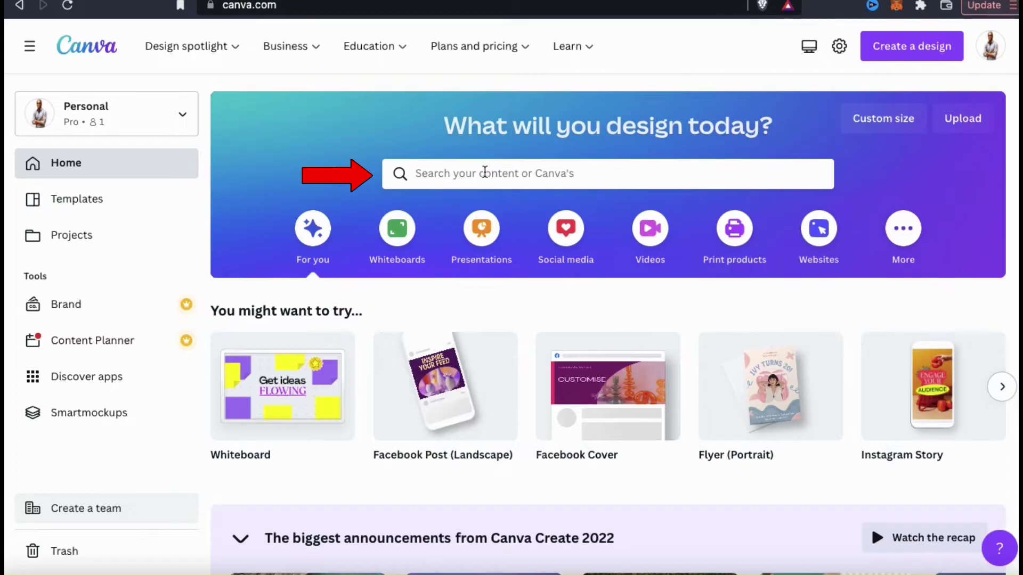
# - On the Canva home page, search for "Instagram", open the Instagram Post (Square) templates and highlight the template count
pyautogui.click(481, 174)
pyautogui.write('Ins')
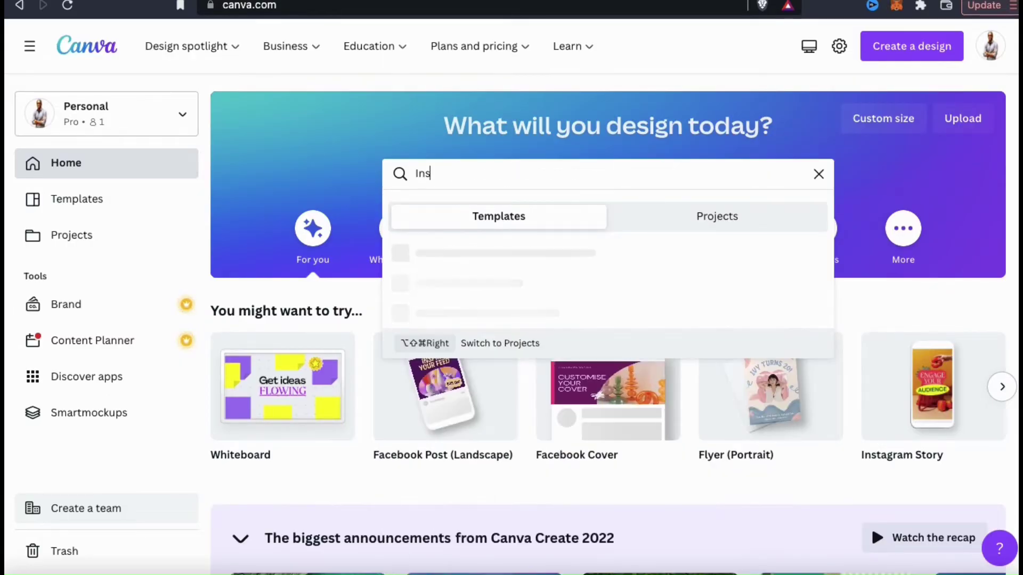
pyautogui.write('tagram')
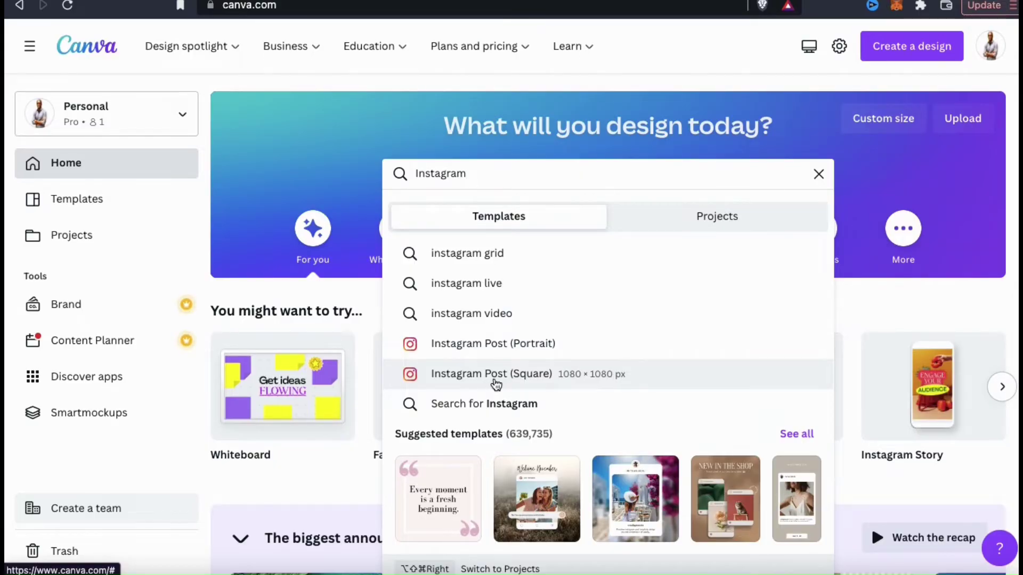
pyautogui.click(496, 384)
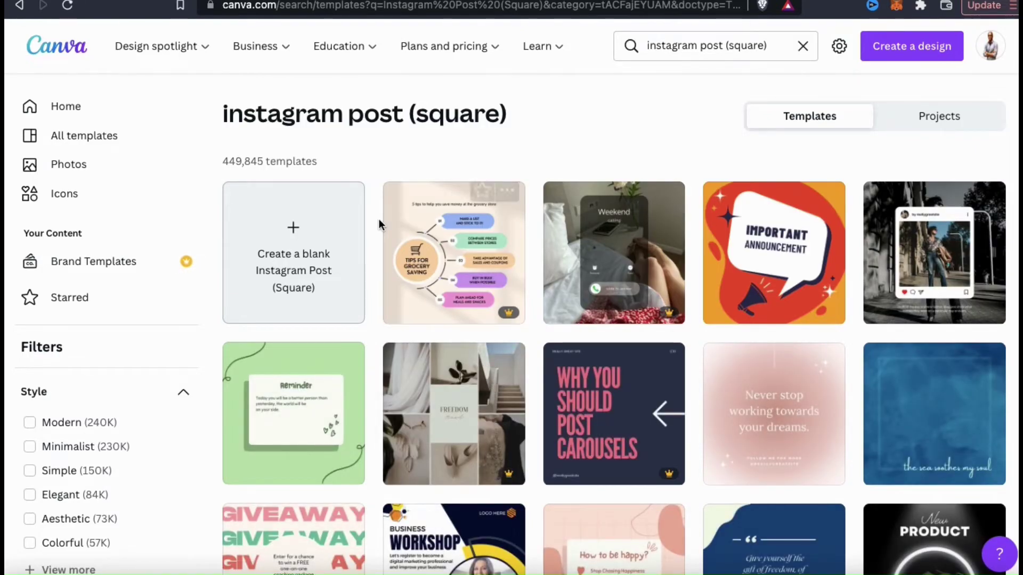
pyautogui.click(323, 161)
pyautogui.moveTo(324, 162); pyautogui.dragTo(224, 163)
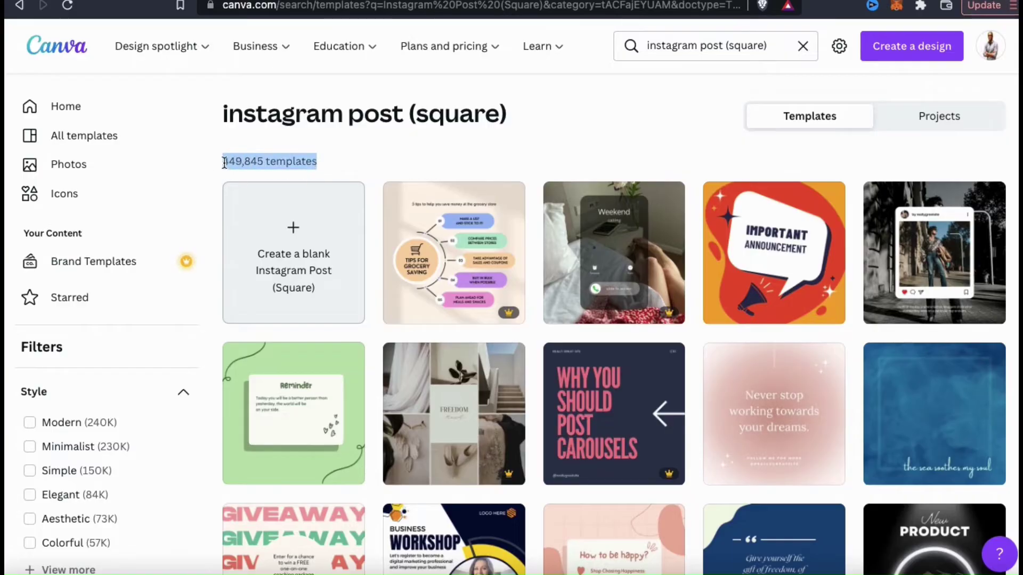
# - Clear the text highlight and browse the square Instagram post templates
pyautogui.click(367, 163)
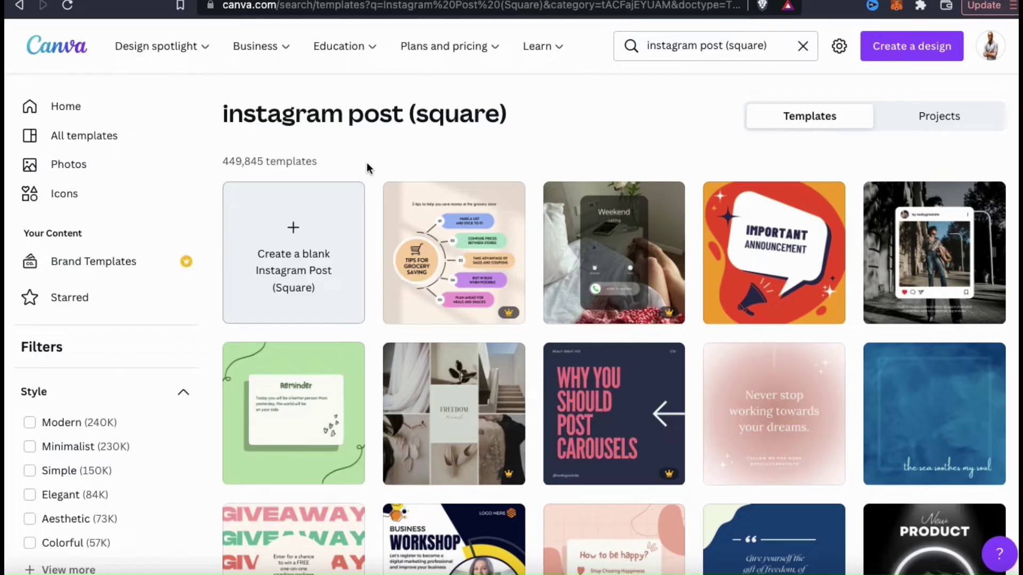
pyautogui.scroll(-6, 367, 162)
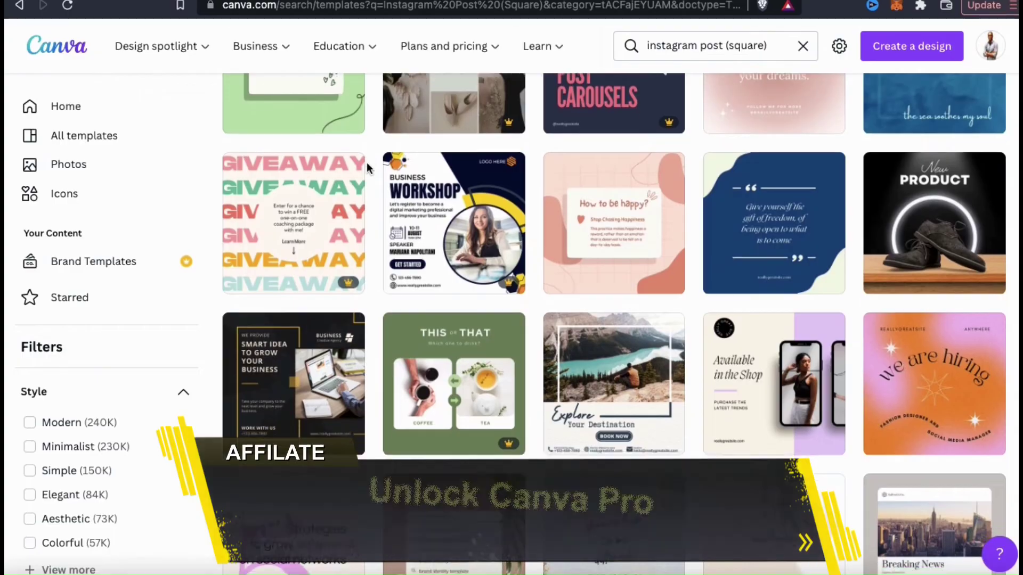
pyautogui.scroll(-6, 366, 162)
pyautogui.scroll(-10, 366, 162)
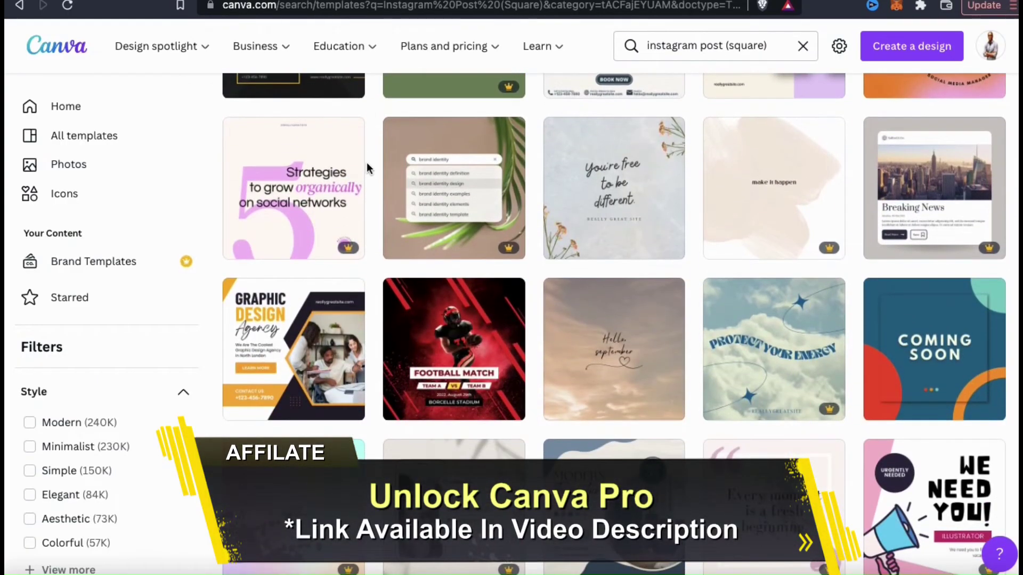
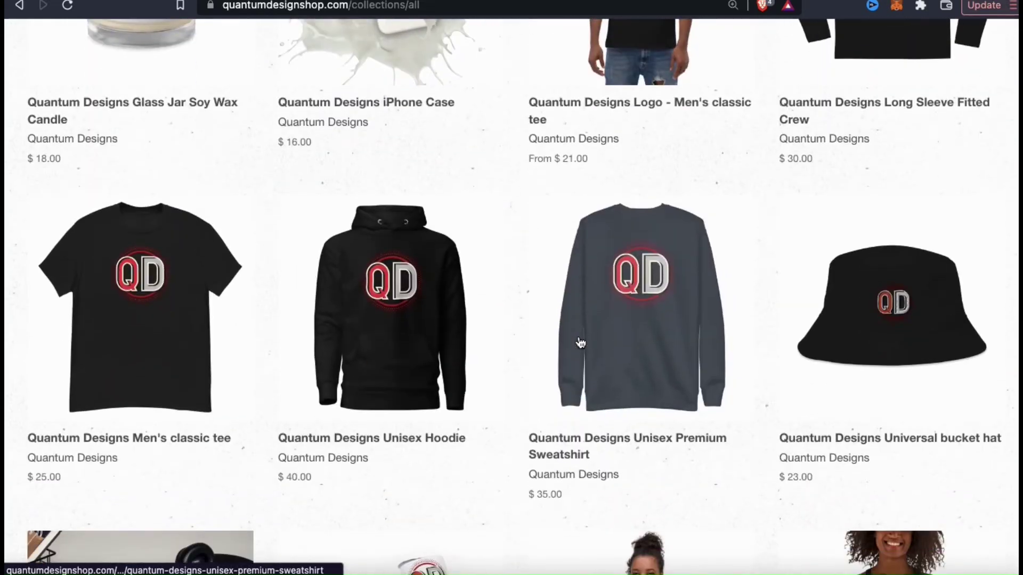
# - Open the Quantum Designs Unisex Hoodie product page and save the black hoodie's image to the computer
pyautogui.click(407, 324)
pyautogui.scroll(-3, 407, 328)
pyautogui.scroll(-2, 407, 324)
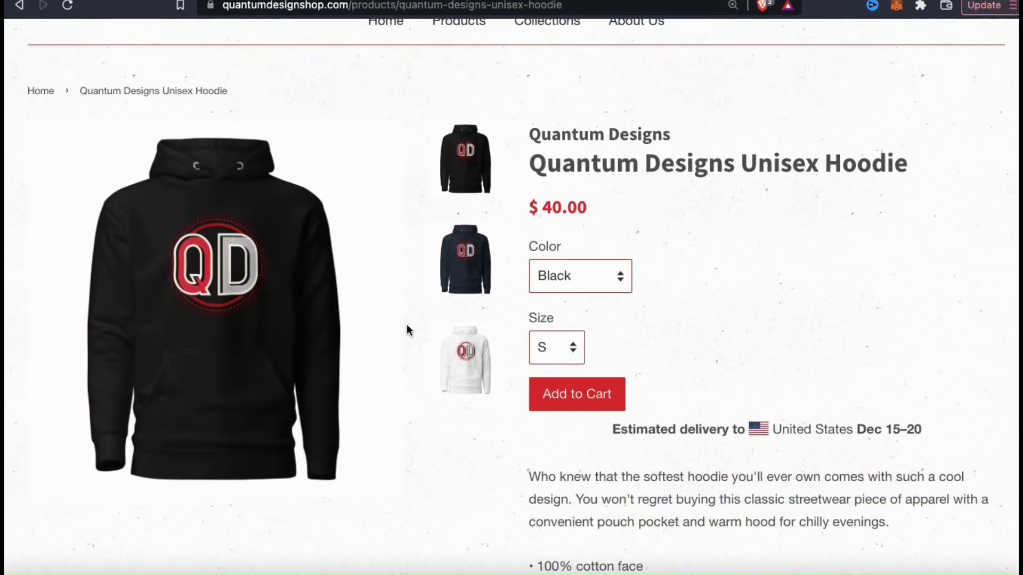
pyautogui.rightClick(272, 305)
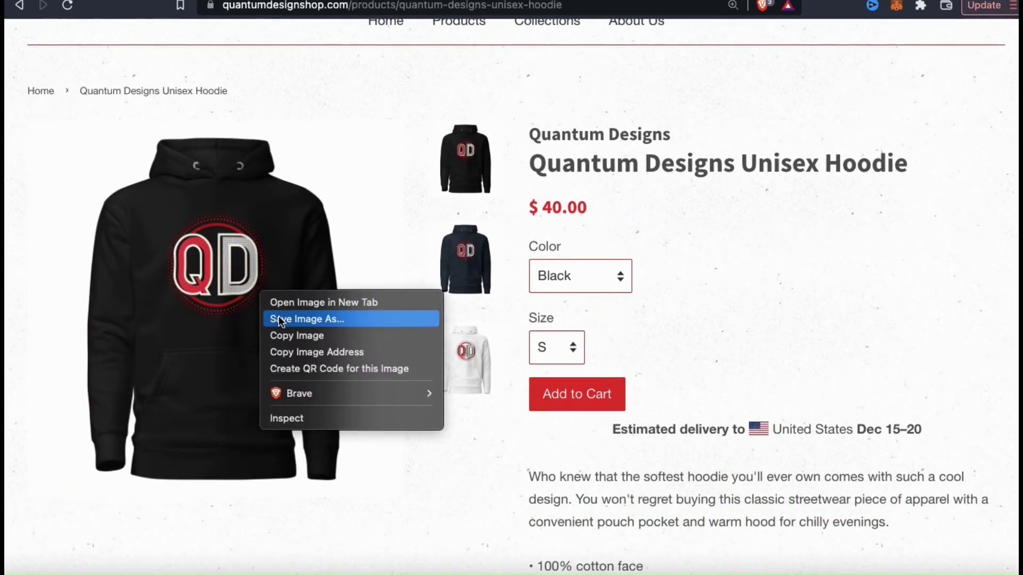
pyautogui.click(279, 315)
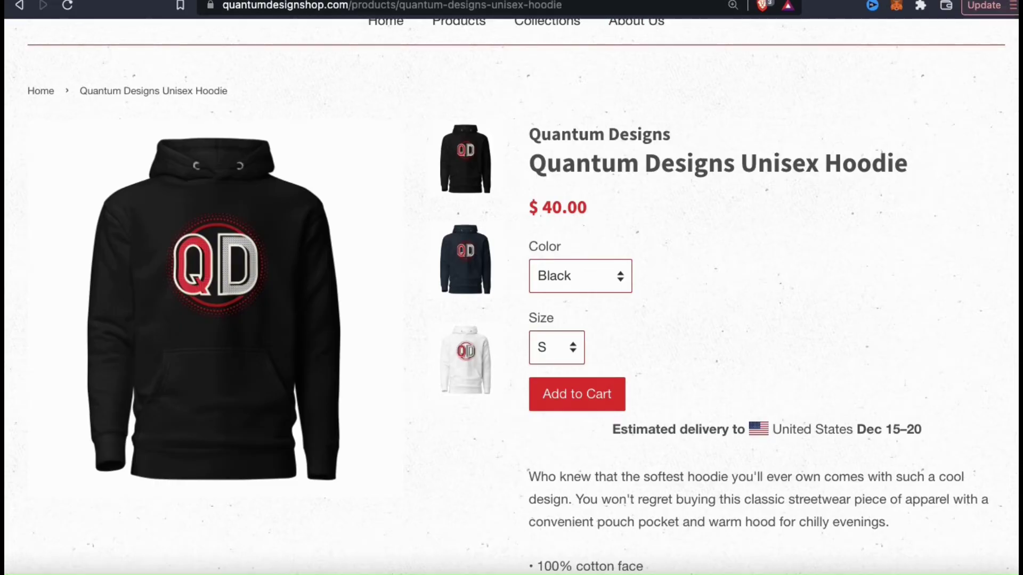
# - In the Canva Instagram post, upload the unisex-premium-hoodie image from Downloads and place it centred below the website text
pyautogui.hotkey('ctrl', 'Tab')
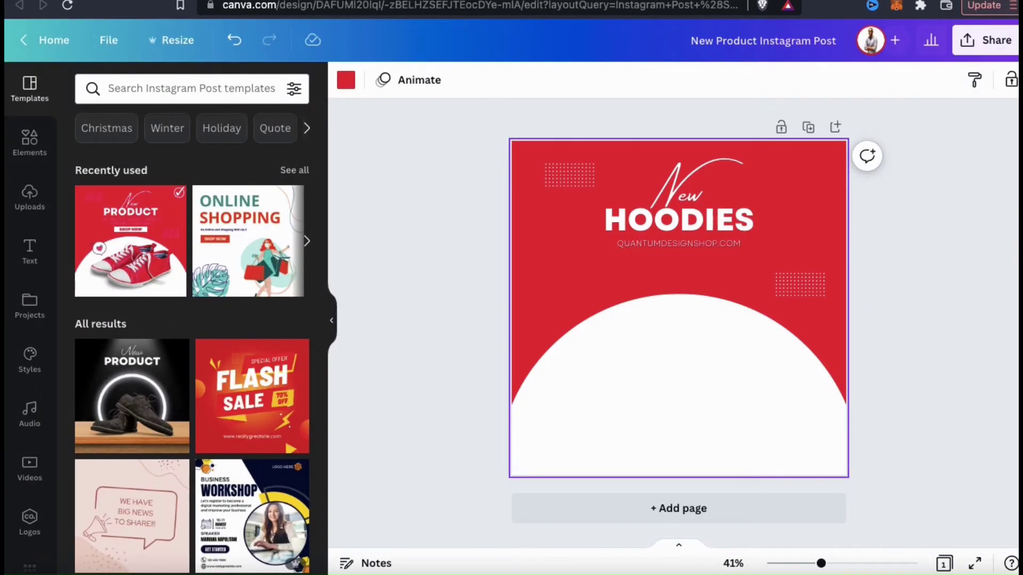
pyautogui.click(28, 202)
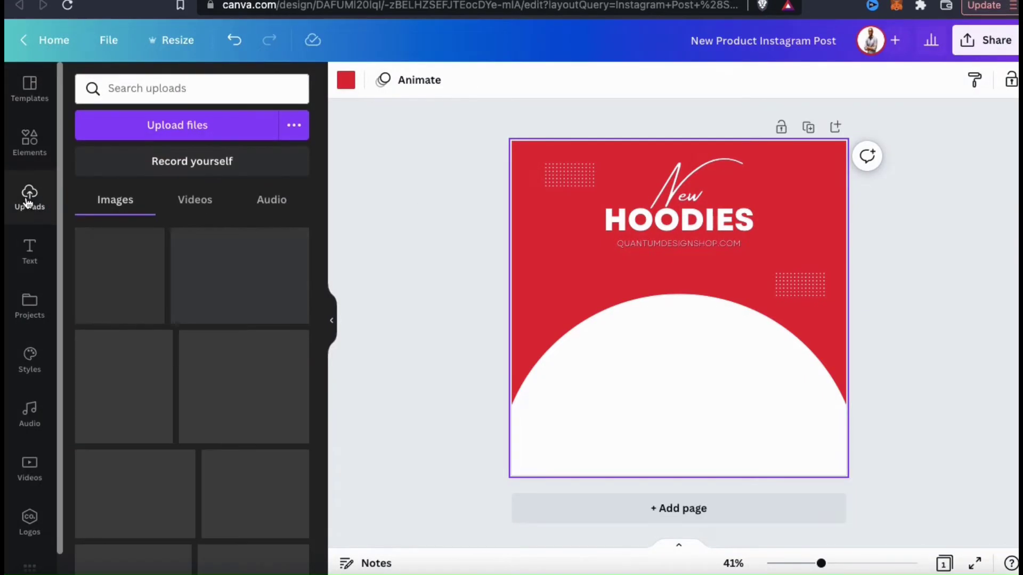
pyautogui.click(143, 122)
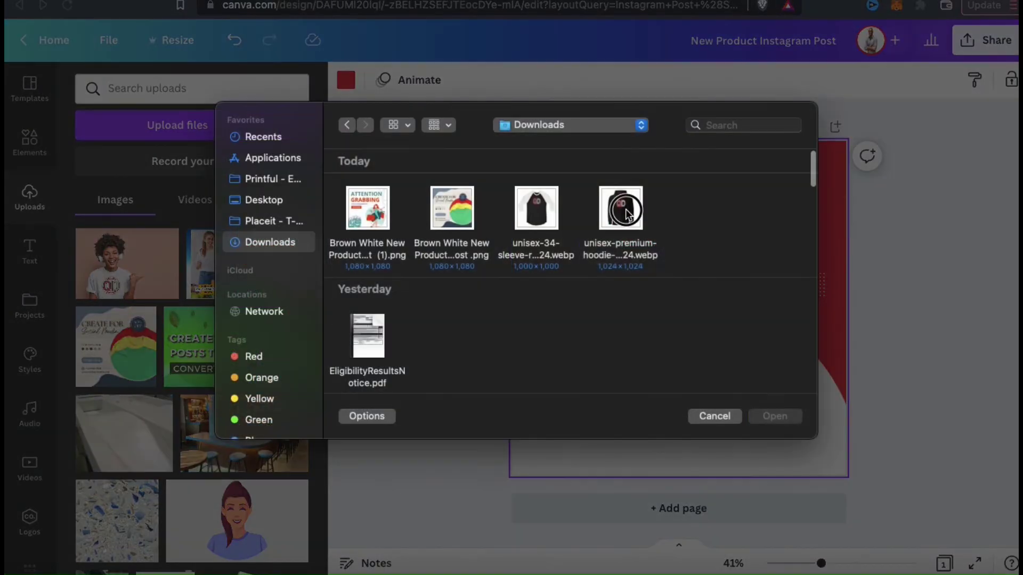
pyautogui.doubleClick(626, 213)
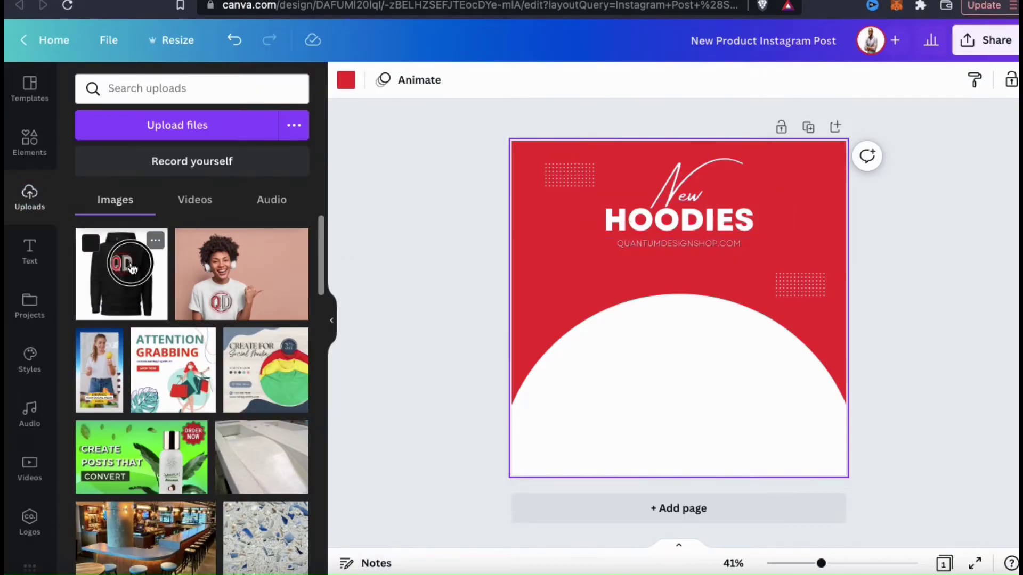
pyautogui.click(132, 268)
pyautogui.moveTo(666, 335); pyautogui.dragTo(669, 389)
pyautogui.click(550, 228)
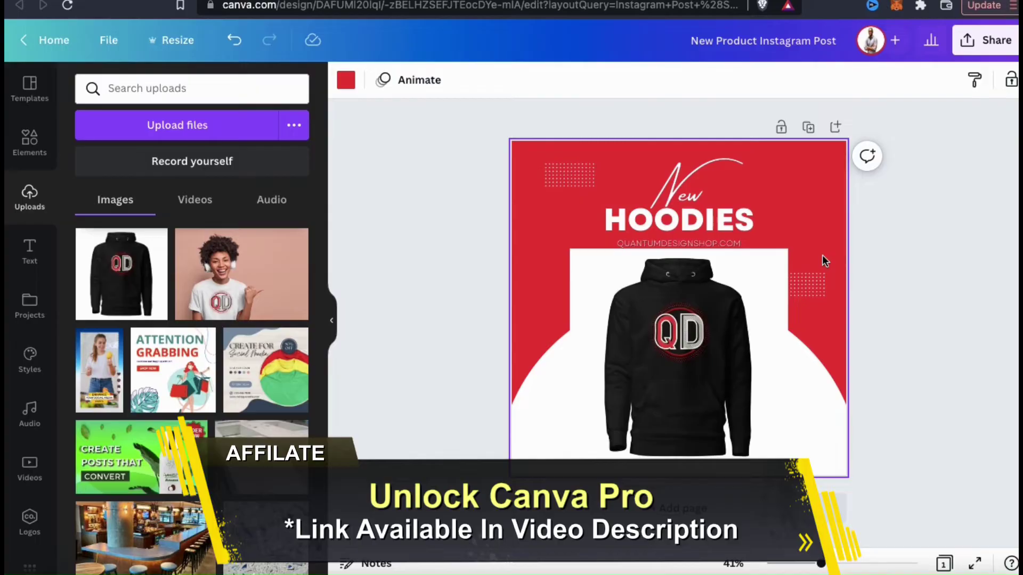
# - Remove the white background from the hoodie image with Background Remover and apply the result
pyautogui.click(694, 287)
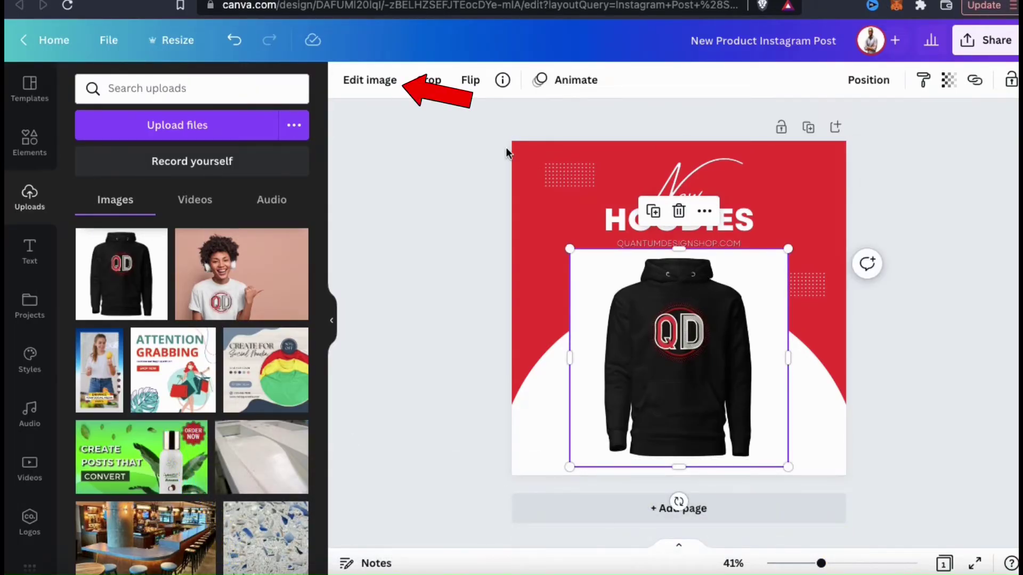
pyautogui.click(382, 94)
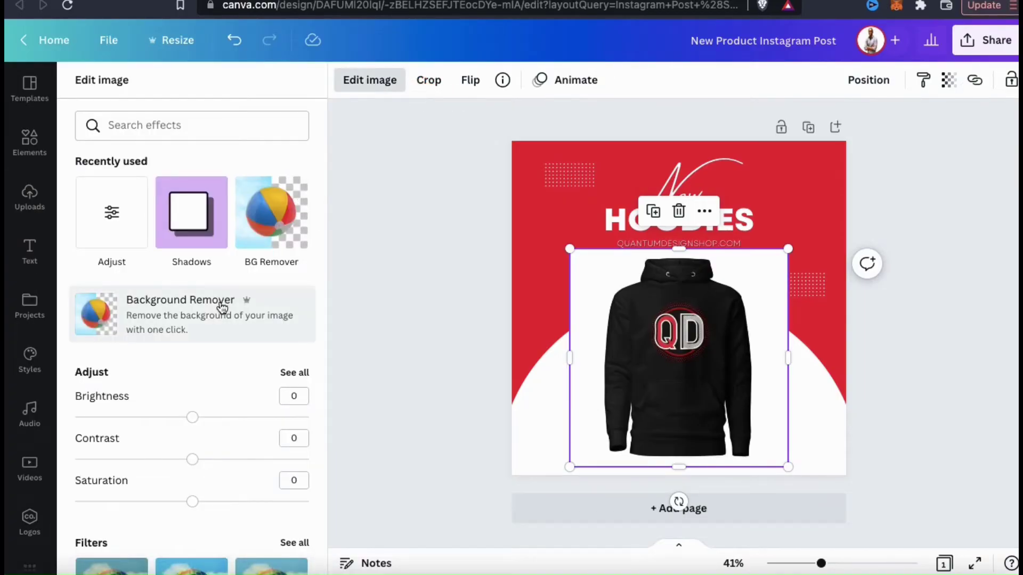
pyautogui.click(197, 323)
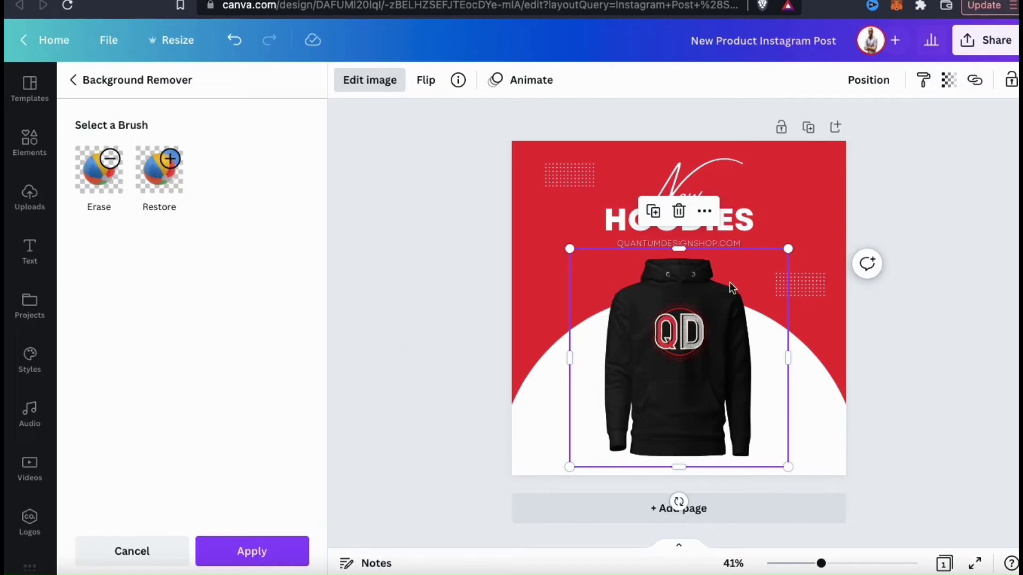
pyautogui.moveTo(739, 289); pyautogui.dragTo(775, 219)
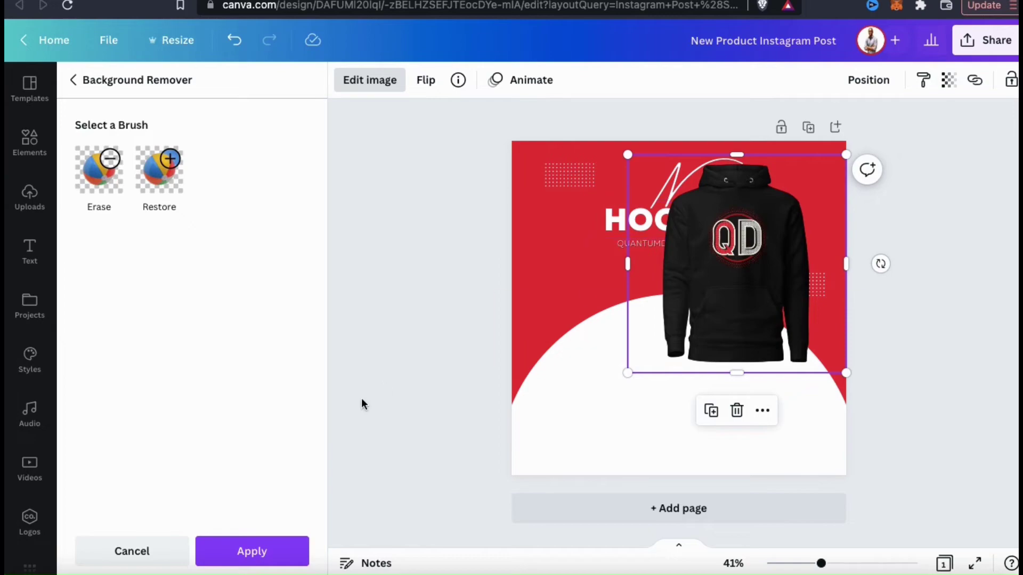
pyautogui.click(252, 552)
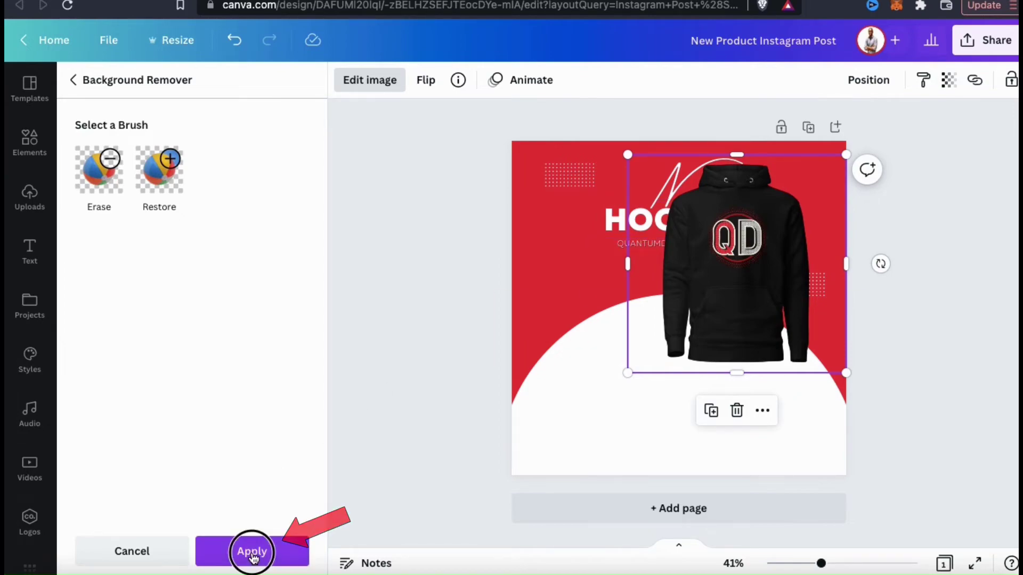
# - Move the hoodie back to the centre below the website text and enlarge it slightly
pyautogui.moveTo(742, 310); pyautogui.dragTo(690, 408)
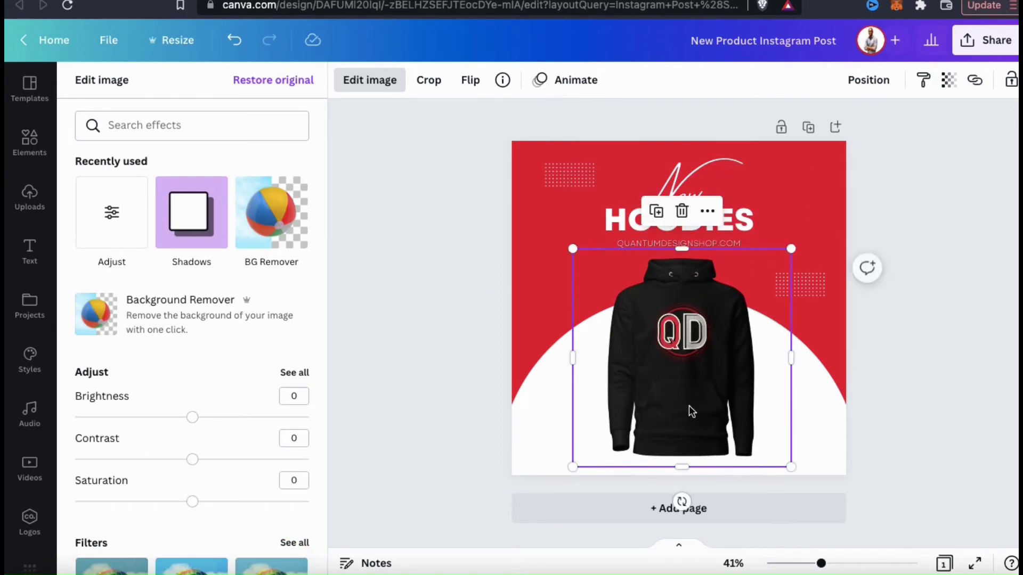
pyautogui.moveTo(572, 247); pyautogui.dragTo(553, 238)
pyautogui.moveTo(712, 291); pyautogui.dragTo(717, 302)
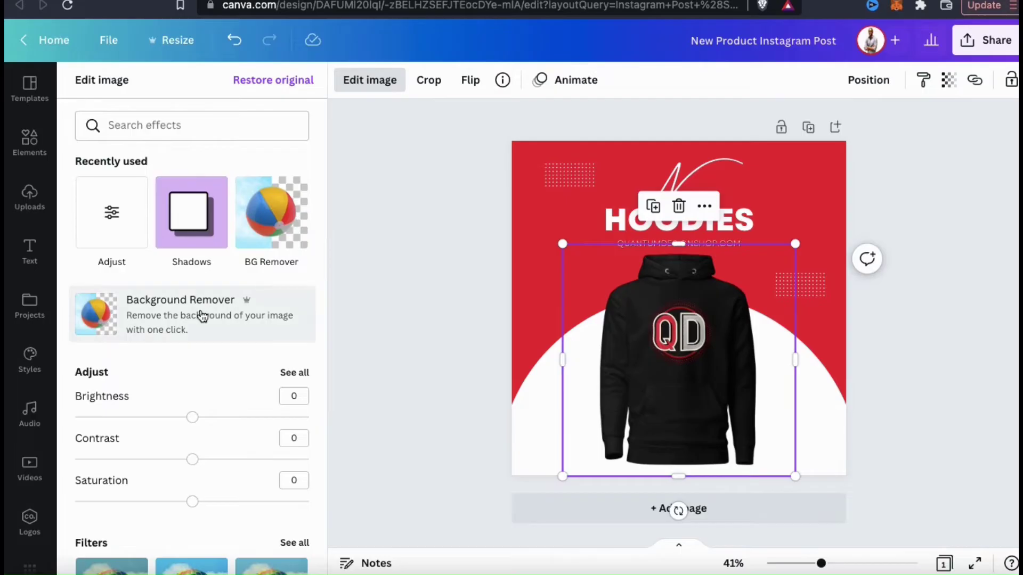
# - Apply a Drop shadow to the hoodie image
pyautogui.scroll(-15, 200, 315)
pyautogui.scroll(1, 201, 314)
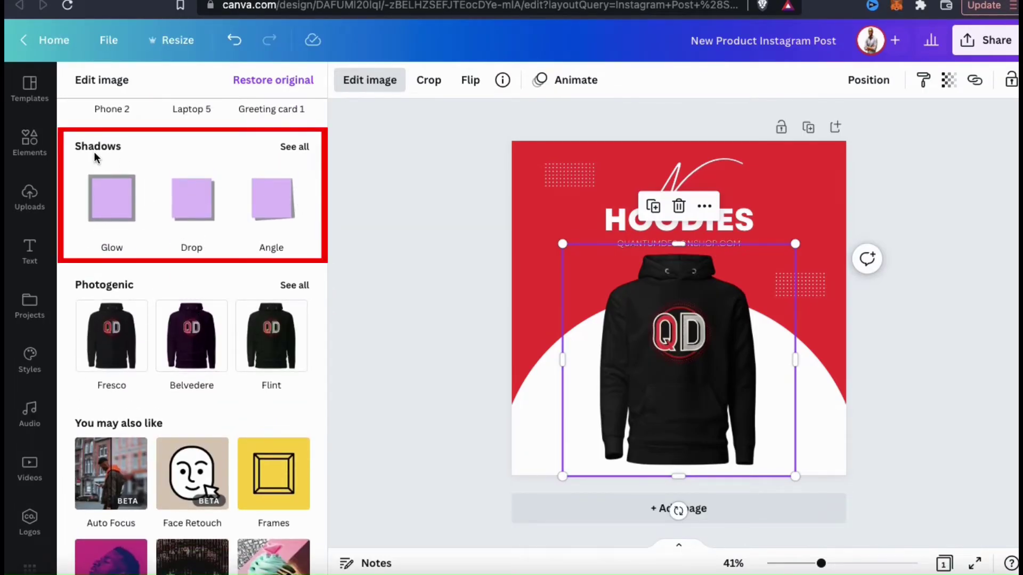
pyautogui.click(291, 147)
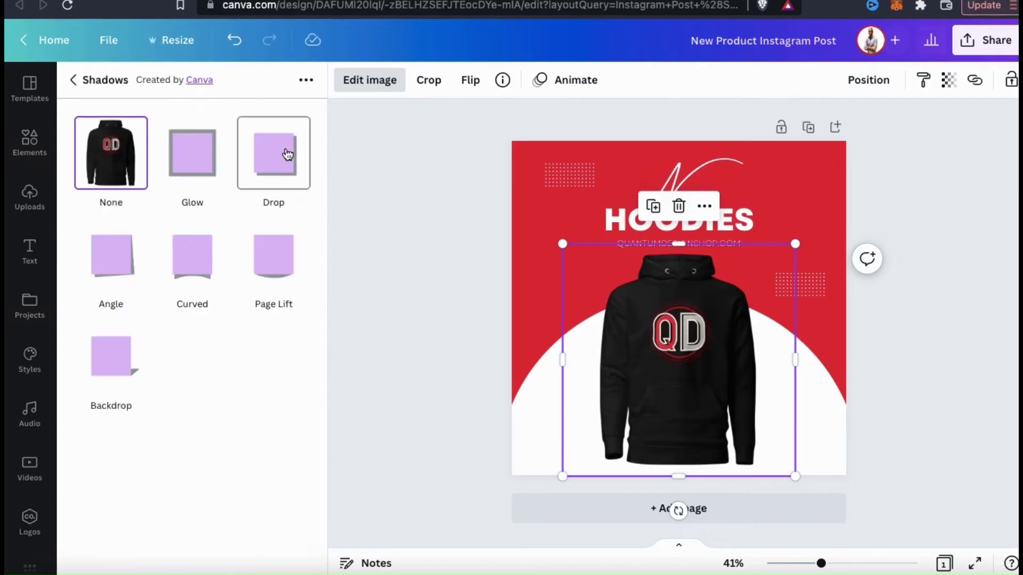
pyautogui.click(286, 154)
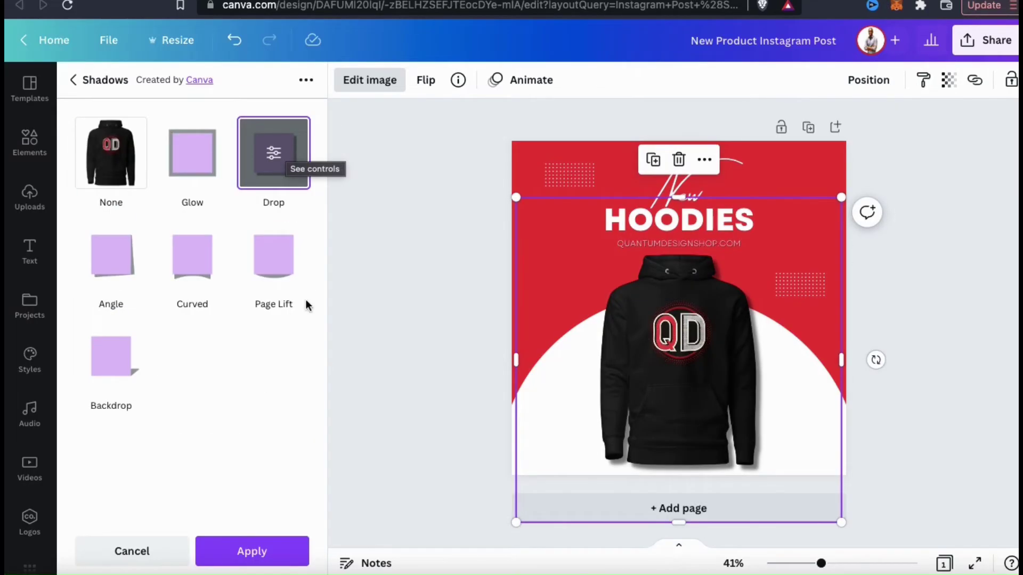
pyautogui.click(252, 551)
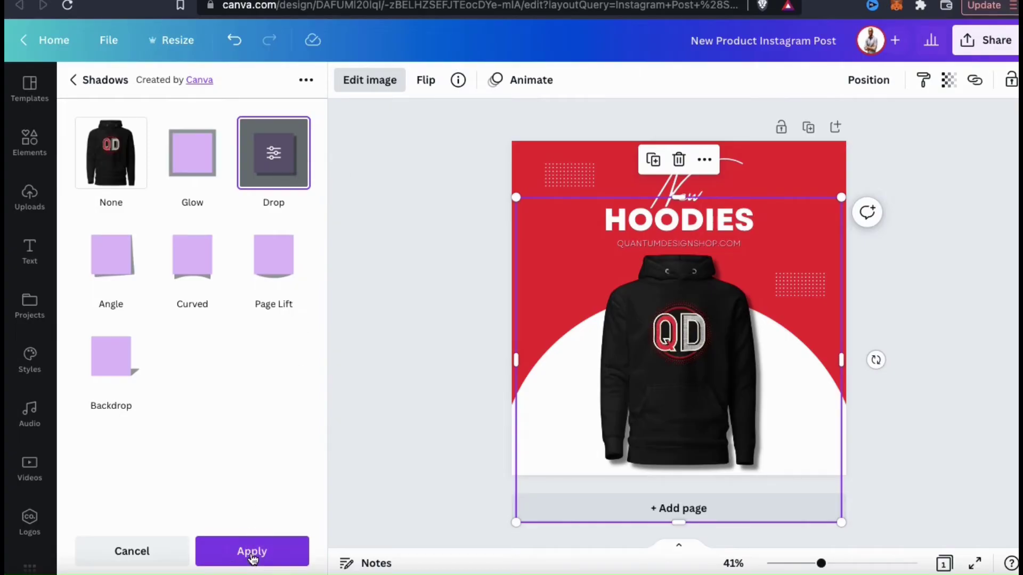
pyautogui.press('Escape')
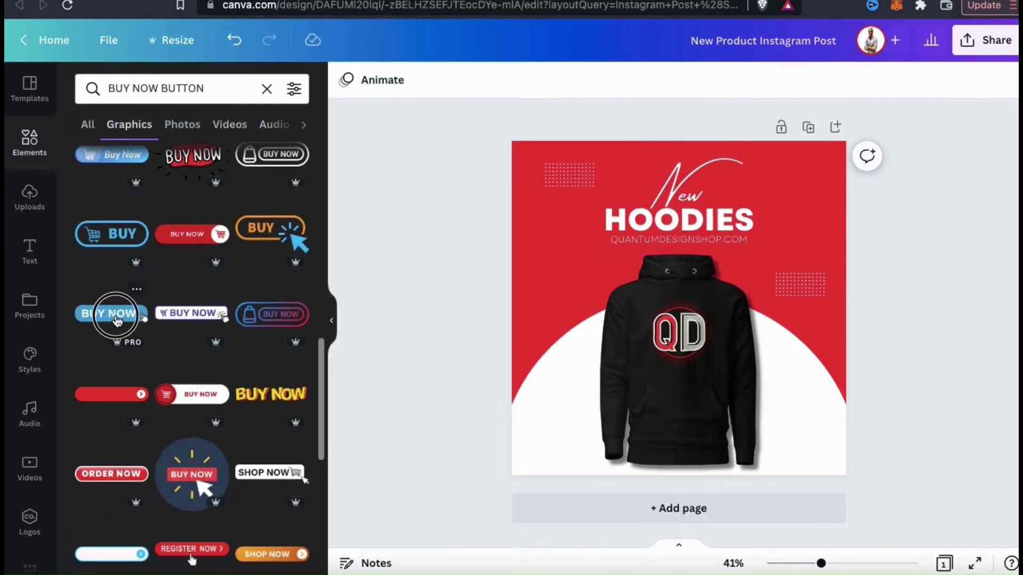
# - Add the blue "BUY NOW" button graphic with the hand cursor over the hoodie's lower edge and recolour its blue to red
pyautogui.click(111, 314)
pyautogui.moveTo(679, 305); pyautogui.dragTo(680, 435)
pyautogui.click(370, 80)
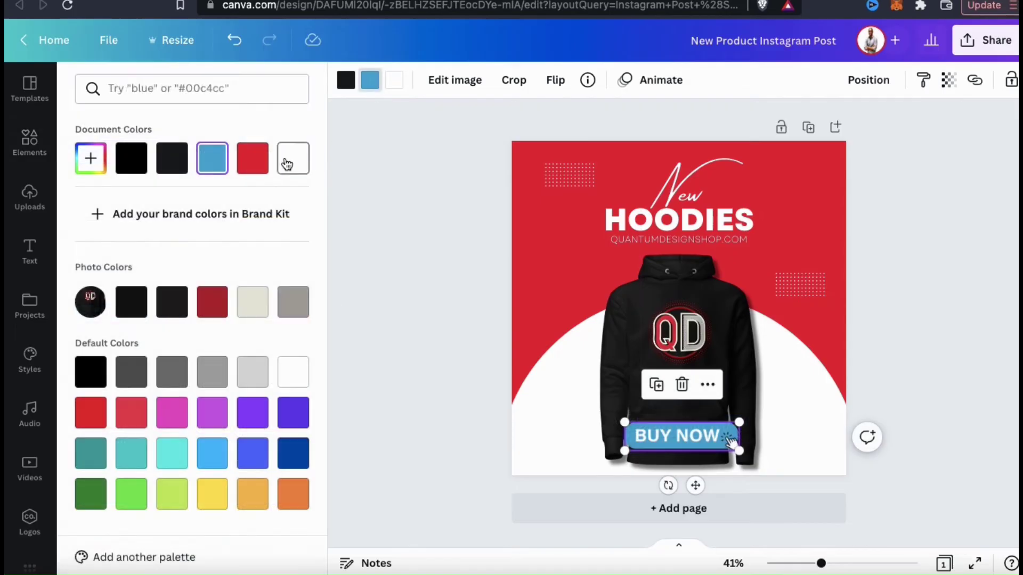
pyautogui.click(94, 414)
pyautogui.press('Escape')
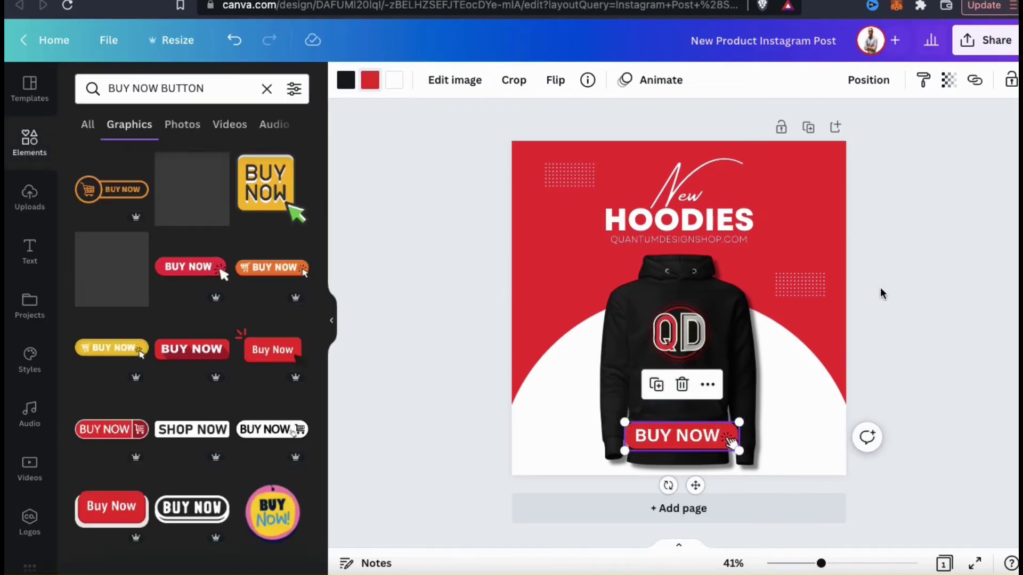
pyautogui.press('Escape')
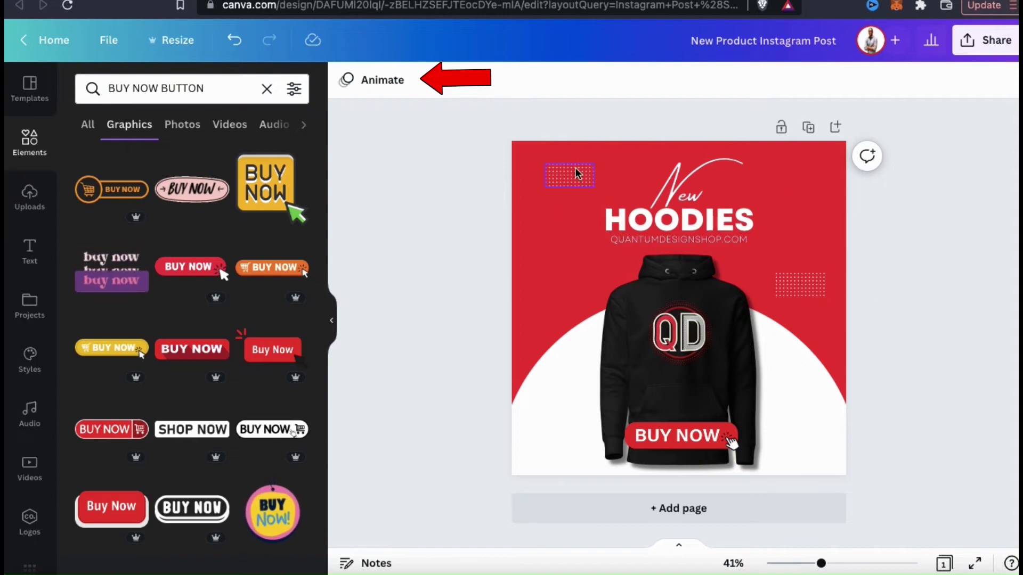
# - Browse the page animations and apply Scrapbook to the whole post
pyautogui.click(380, 85)
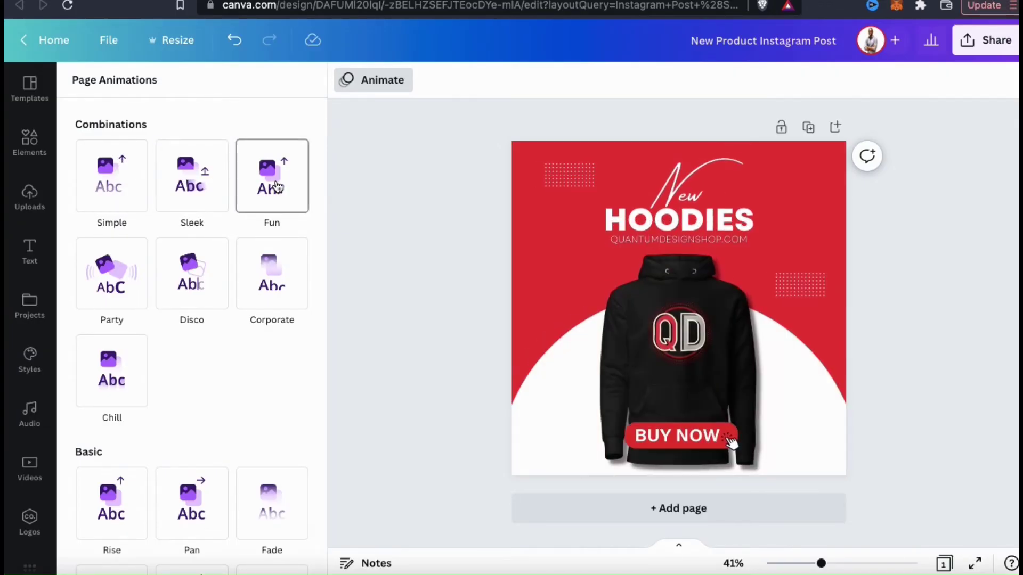
pyautogui.scroll(-5, 263, 329)
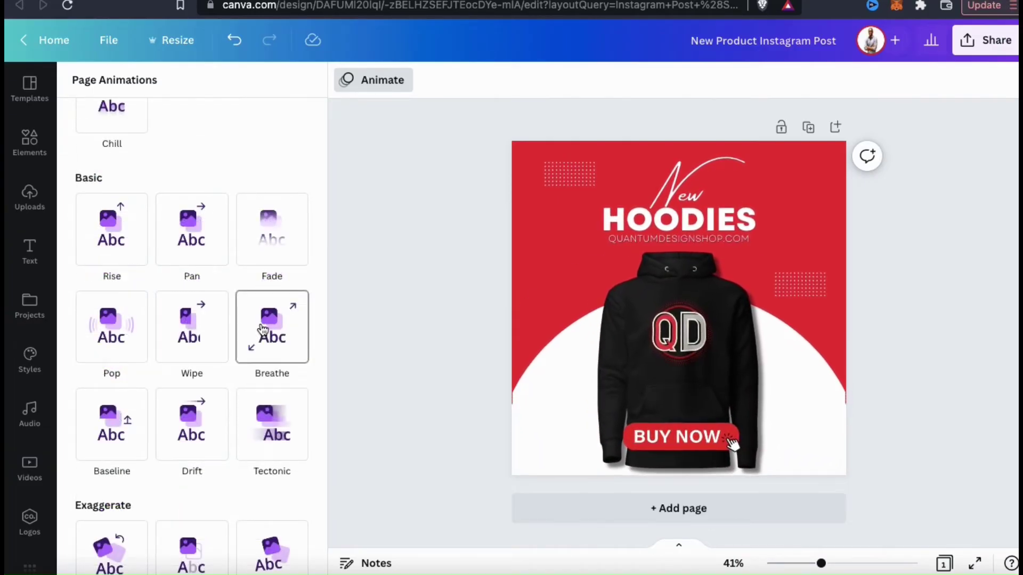
pyautogui.scroll(-3, 266, 363)
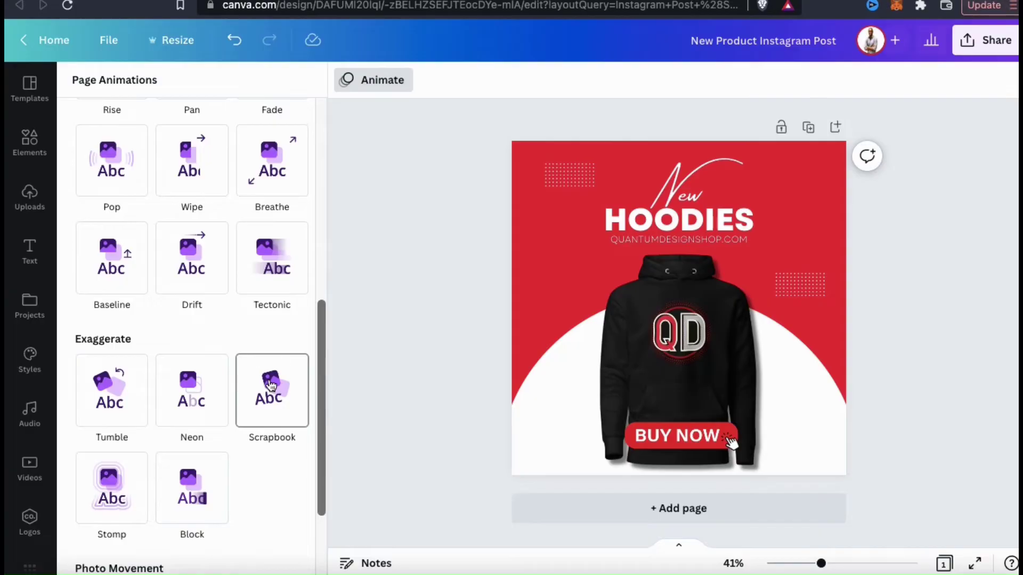
pyautogui.click(271, 386)
pyautogui.click(464, 318)
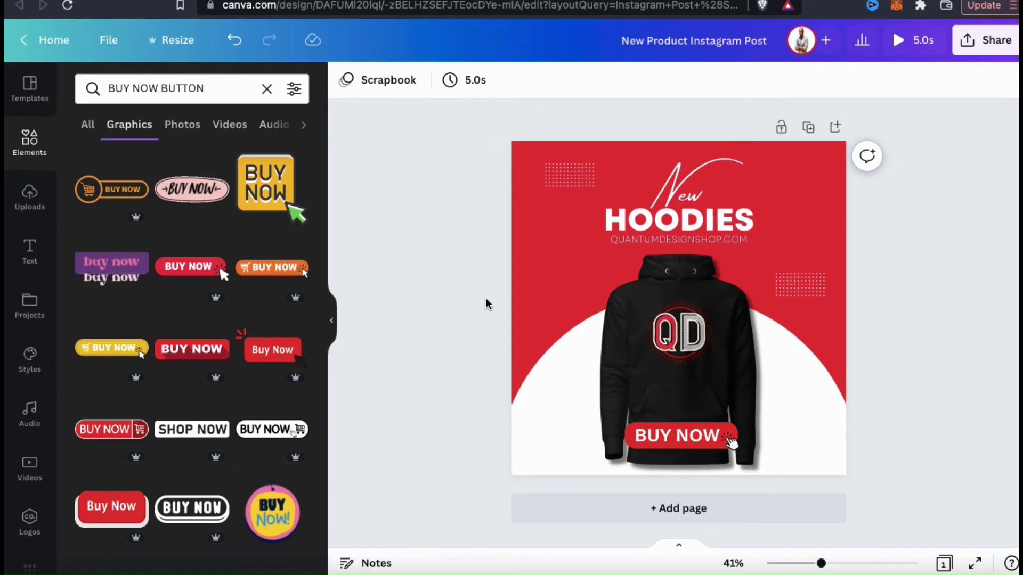
# - Apply the Breathe photo animation to the hoodie image
pyautogui.click(677, 310)
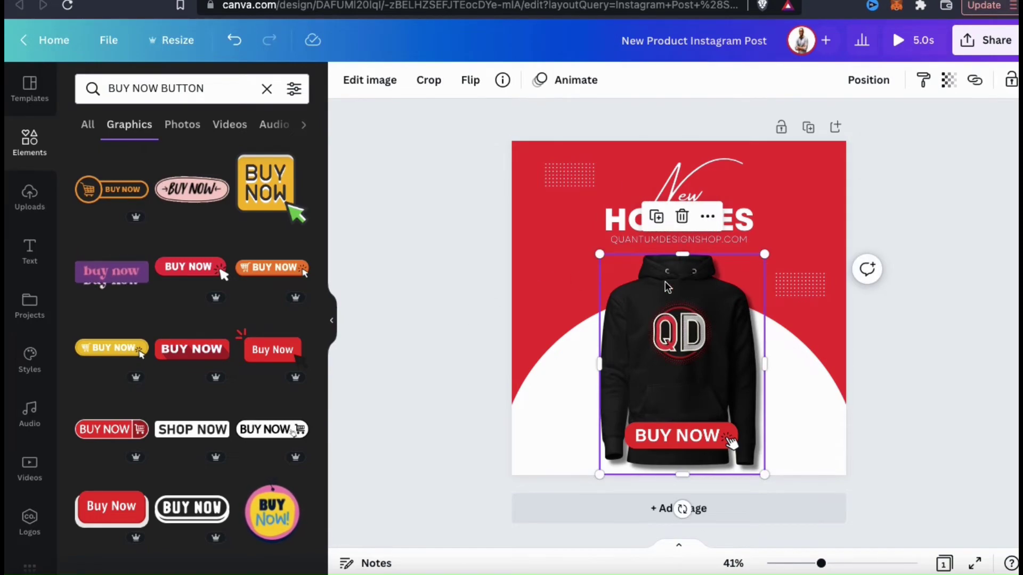
pyautogui.click(566, 88)
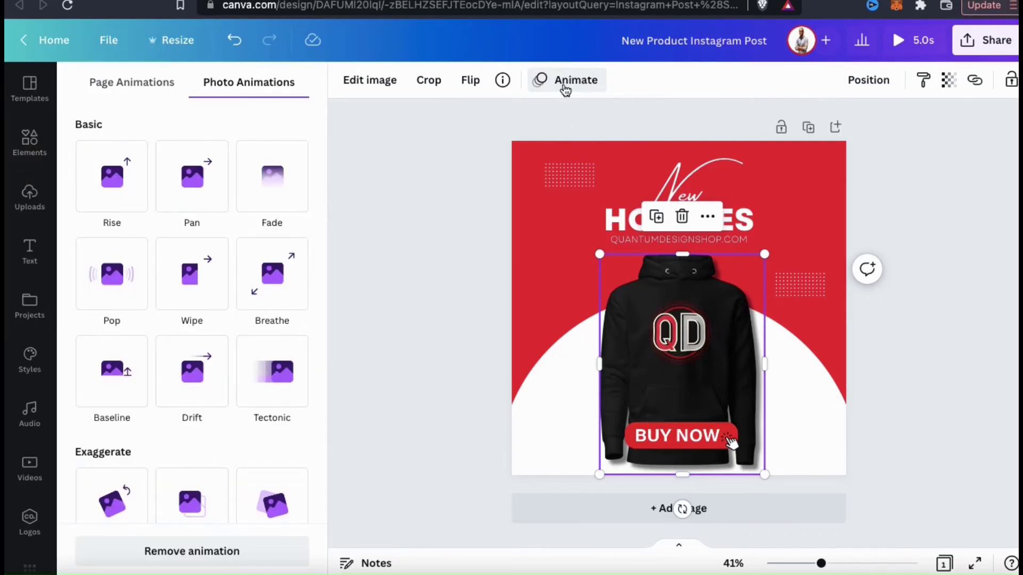
pyautogui.click(187, 201)
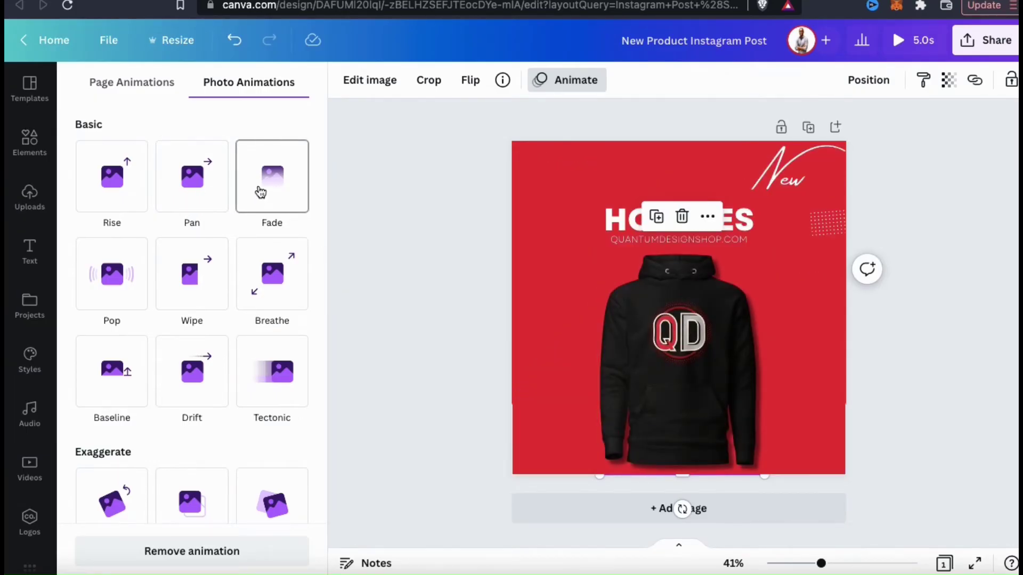
pyautogui.click(268, 288)
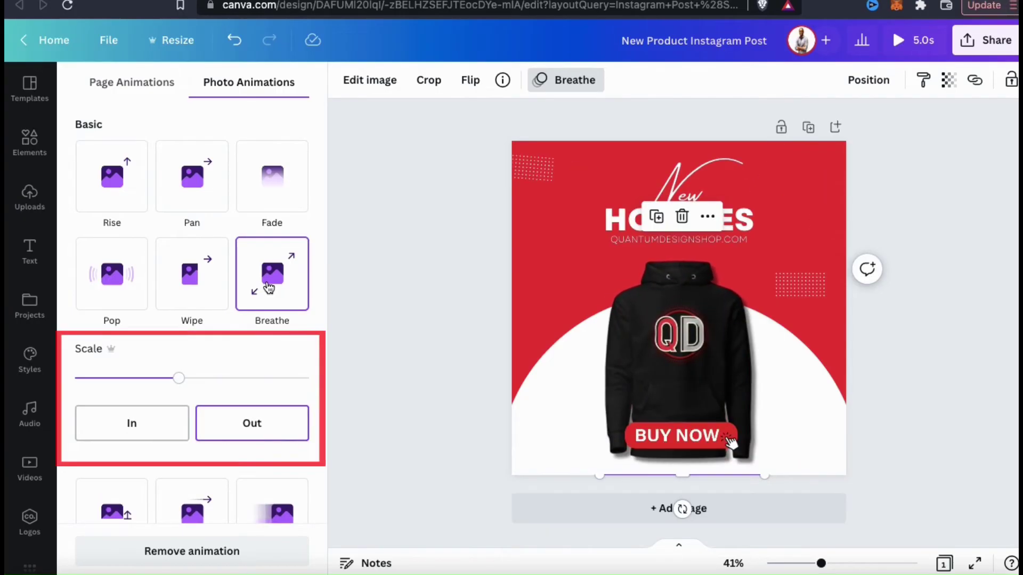
# - Reduce the Scale of the hoodie's Breathe animation slightly and preview the animated post
pyautogui.moveTo(186, 382); pyautogui.dragTo(161, 380)
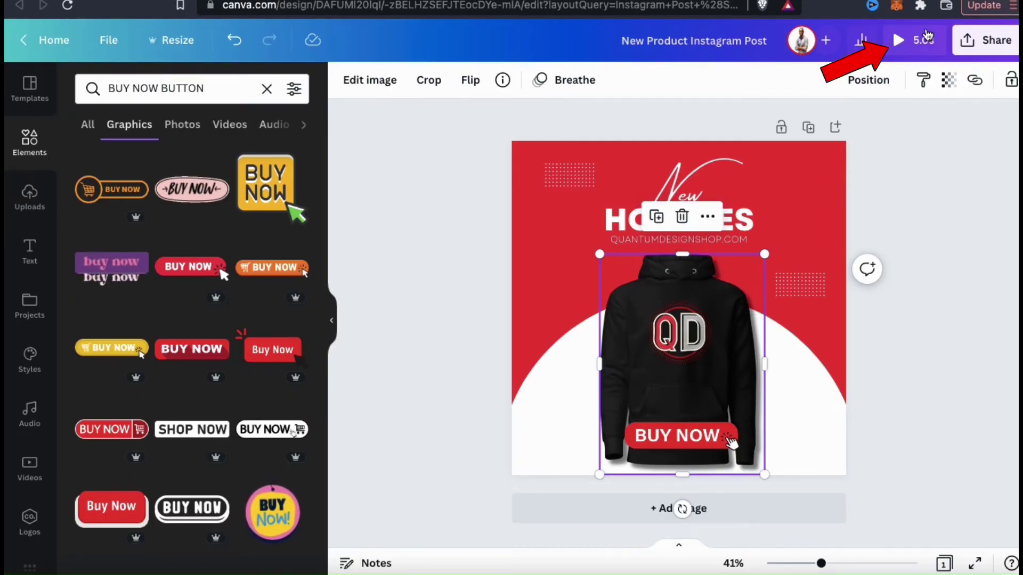
pyautogui.click(914, 41)
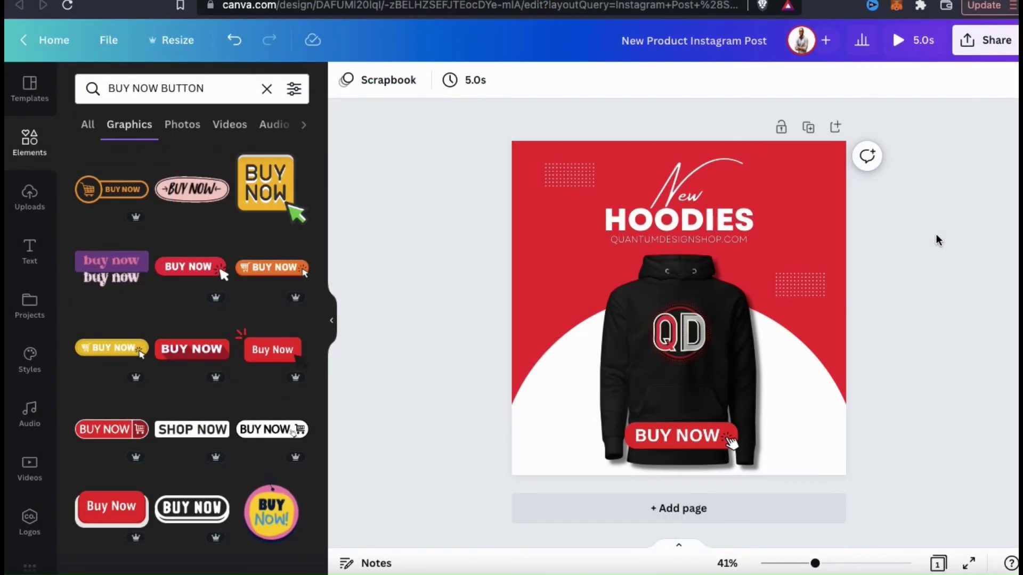
# - Download the hoodie post with MP4 Video as the file type
pyautogui.click(994, 45)
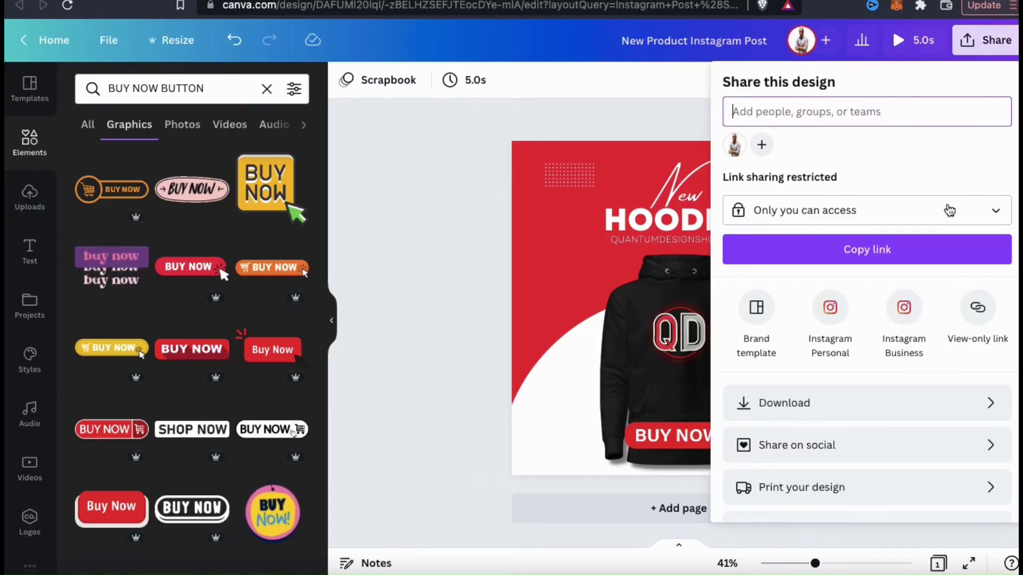
pyautogui.click(864, 408)
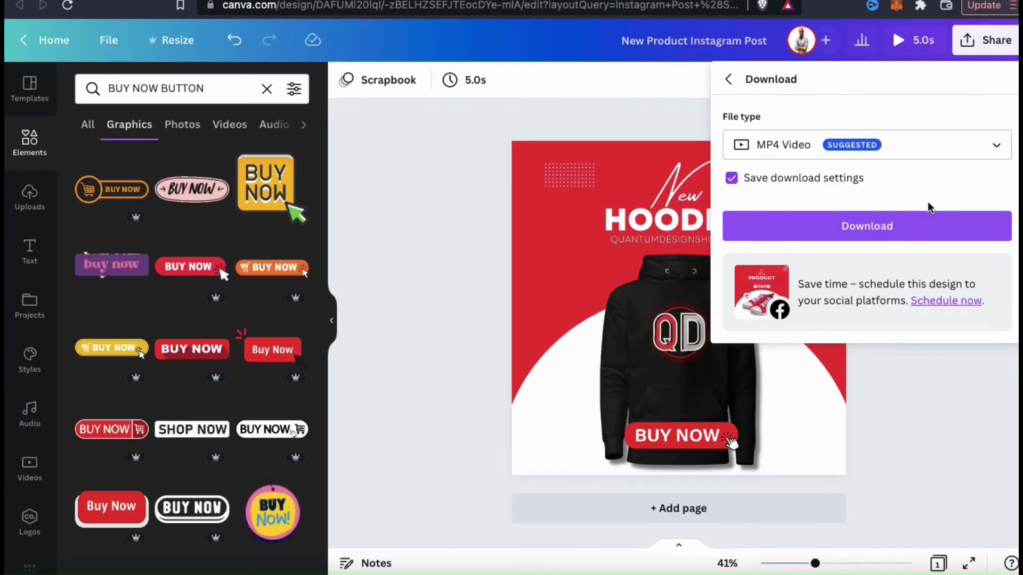
pyautogui.click(939, 154)
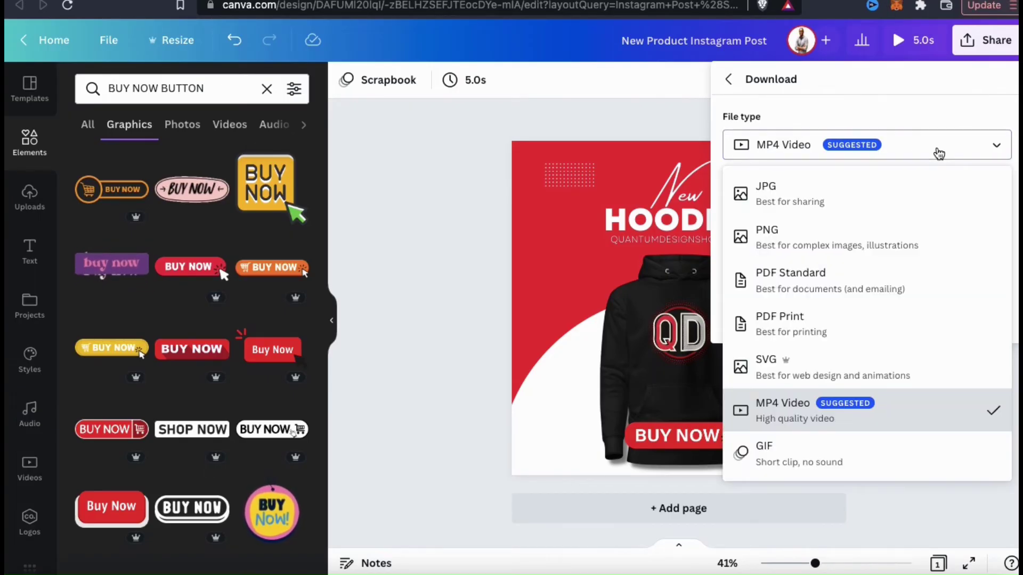
pyautogui.click(811, 421)
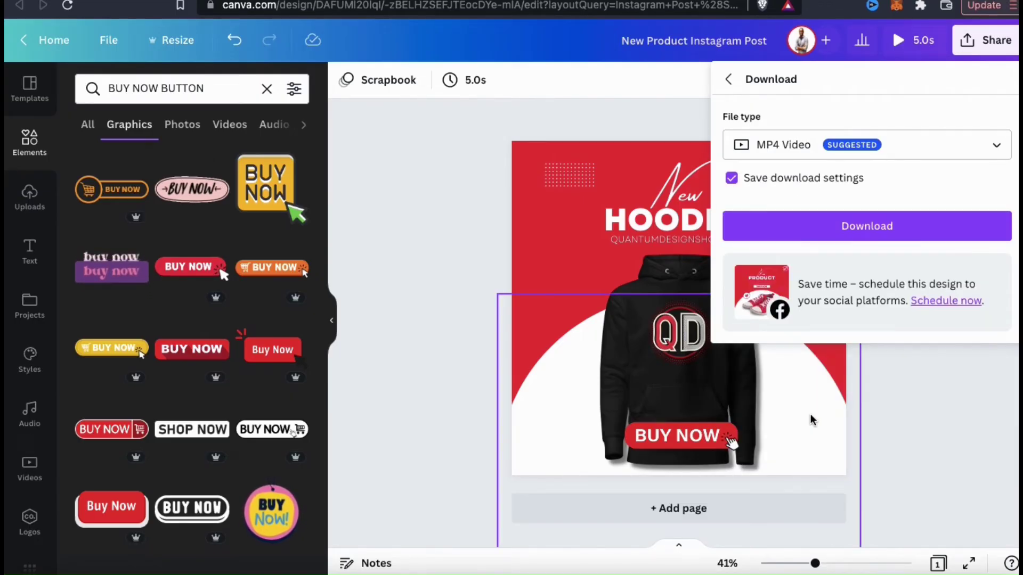
pyautogui.click(851, 226)
pyautogui.click(861, 233)
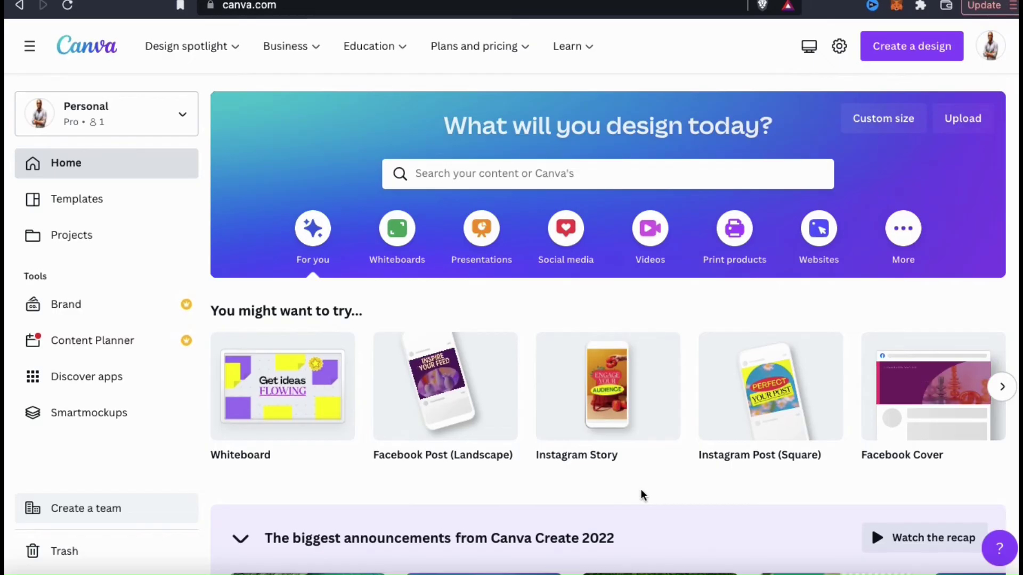
# - Search Canva's home page for "tik tok" and open the TikTok Video templates
pyautogui.click(581, 173)
pyautogui.write('ti')
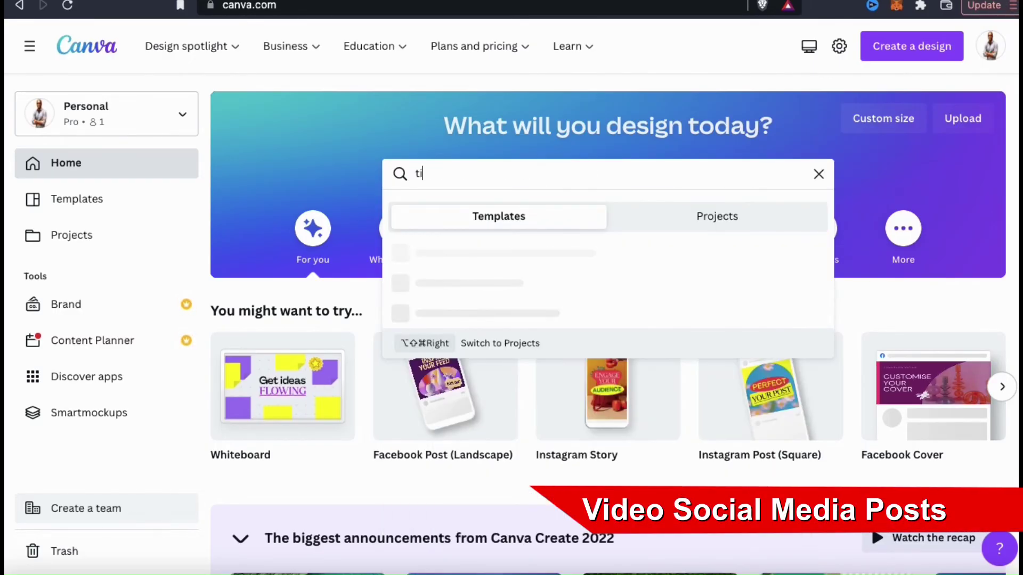
pyautogui.write('k tok')
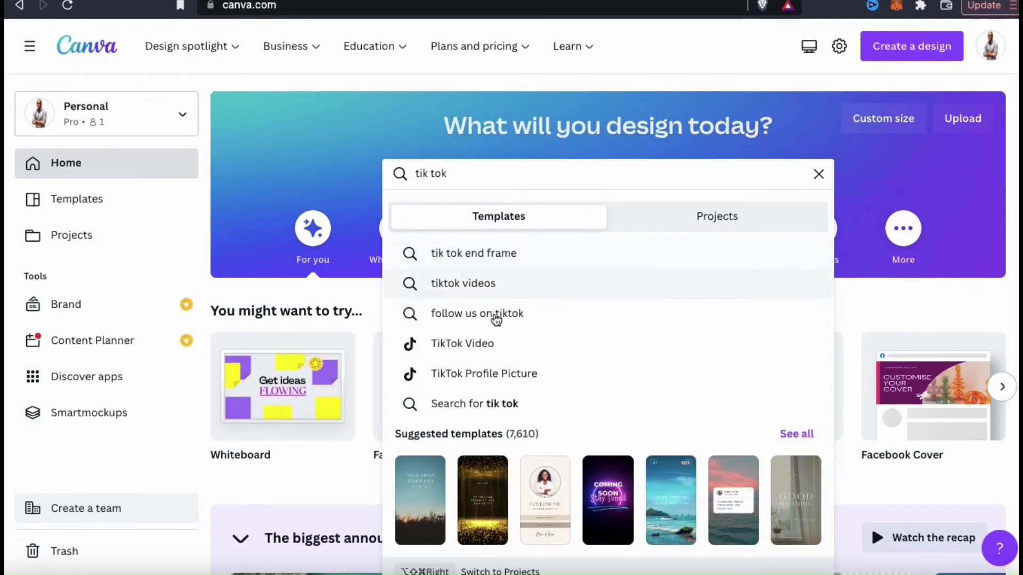
pyautogui.click(469, 354)
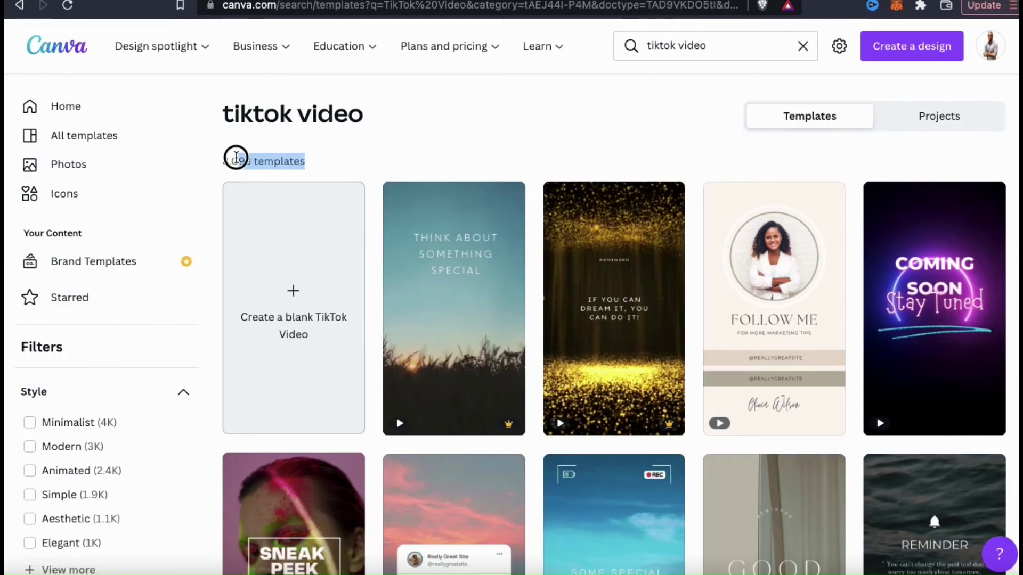
# - Browse the TikTok video templates and open the blue "Happy Summer Day" one with yellow flowers
pyautogui.scroll(-2, 374, 170)
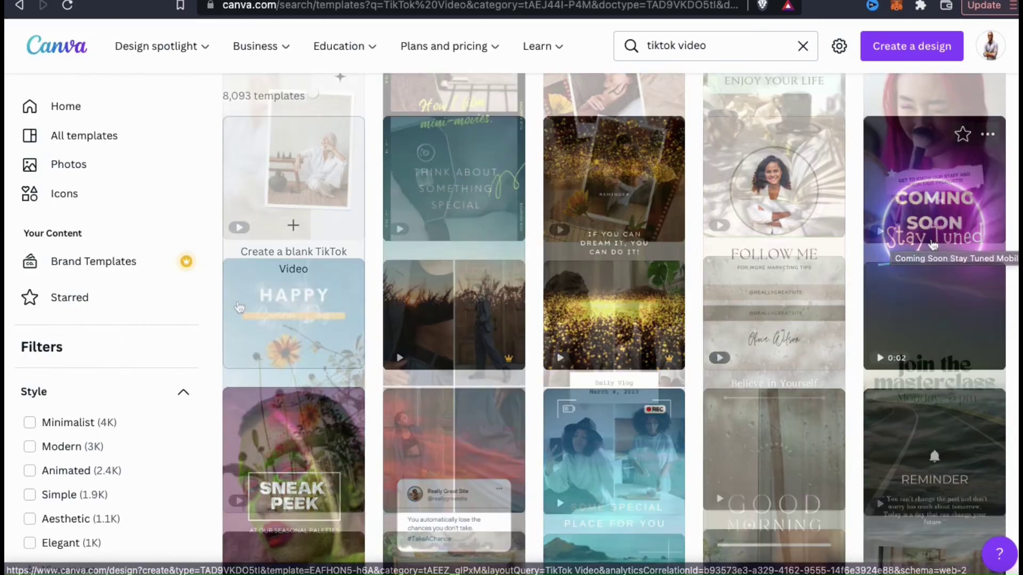
pyautogui.scroll(-10, 263, 323)
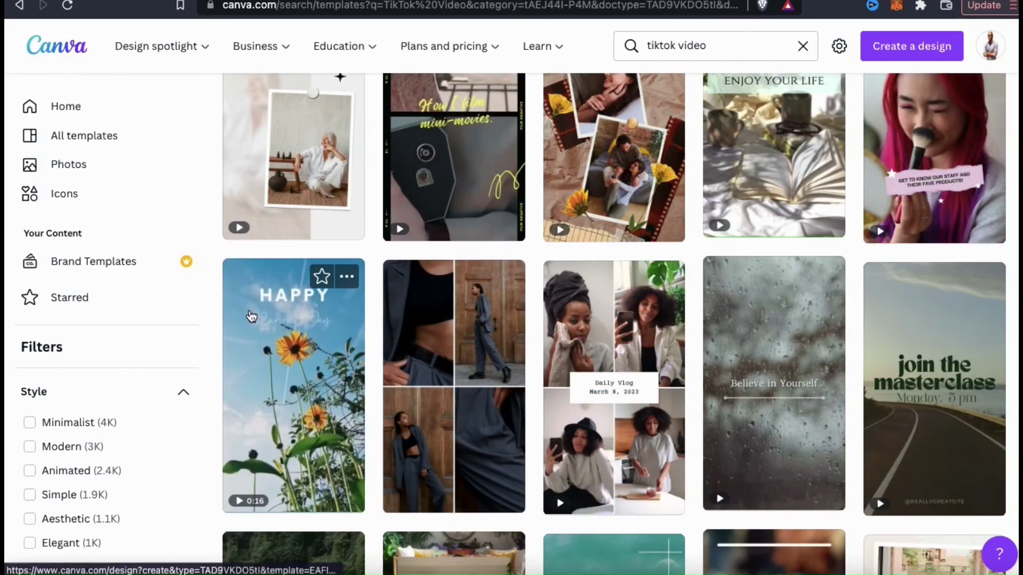
pyautogui.click(286, 349)
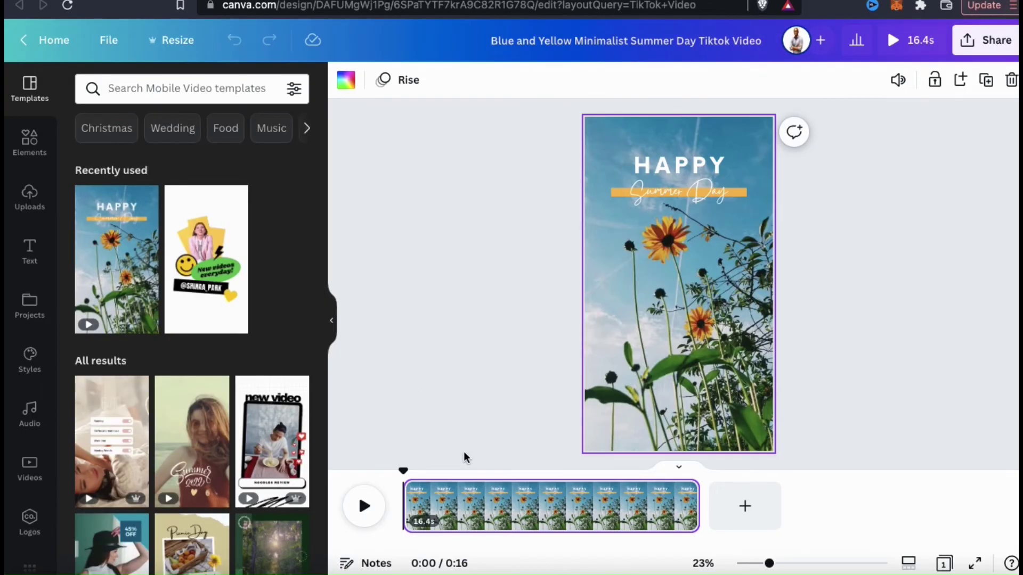
# - Upload the t-shirt MP4 from Downloads and replace the flower background video with it
pyautogui.click(627, 378)
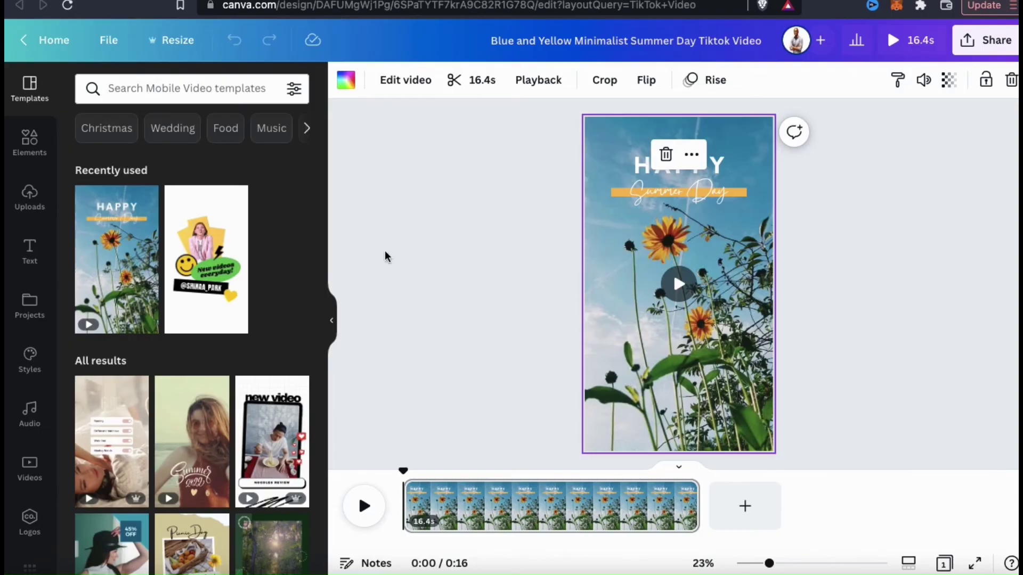
pyautogui.click(36, 213)
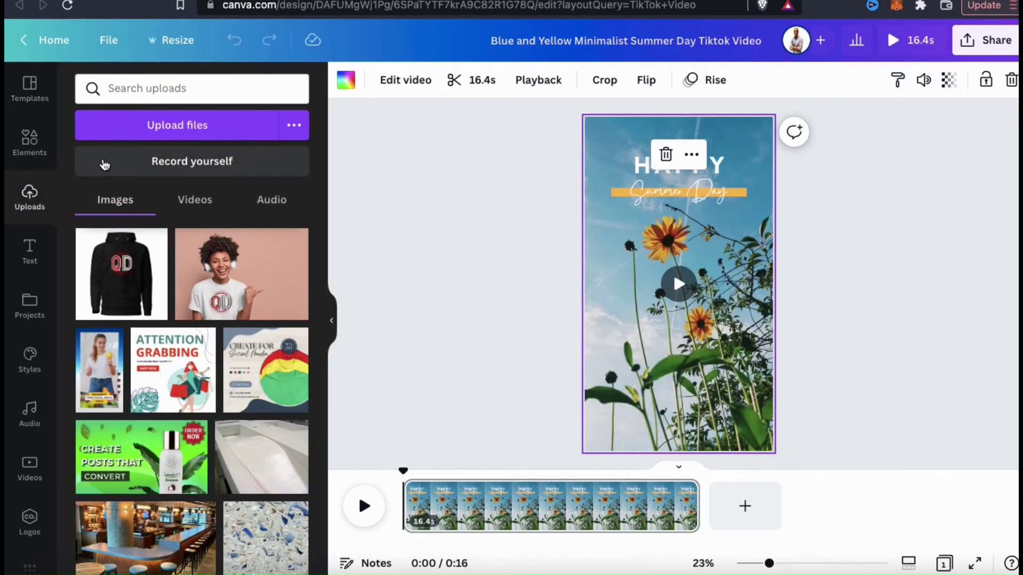
pyautogui.click(143, 137)
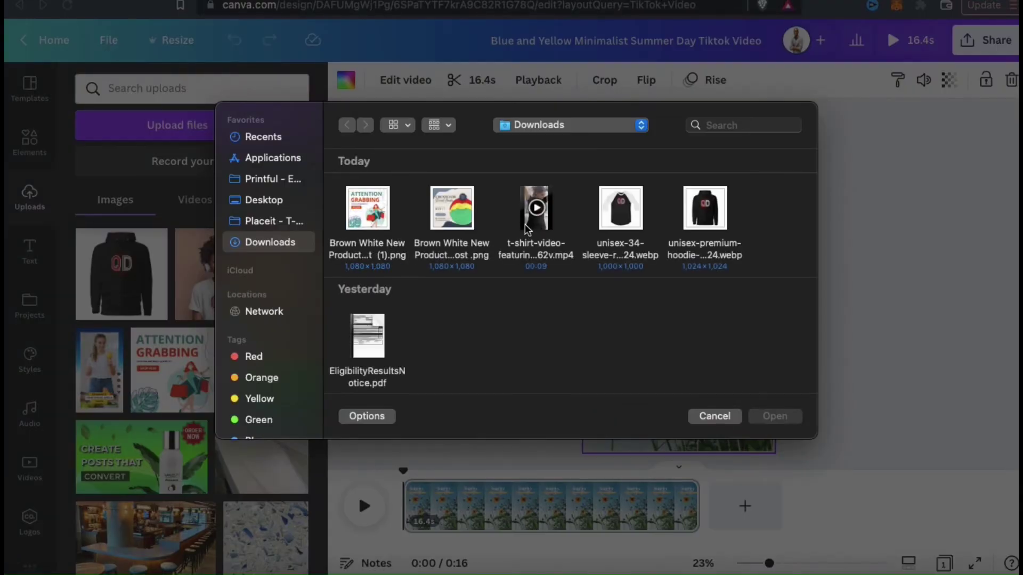
pyautogui.doubleClick(527, 228)
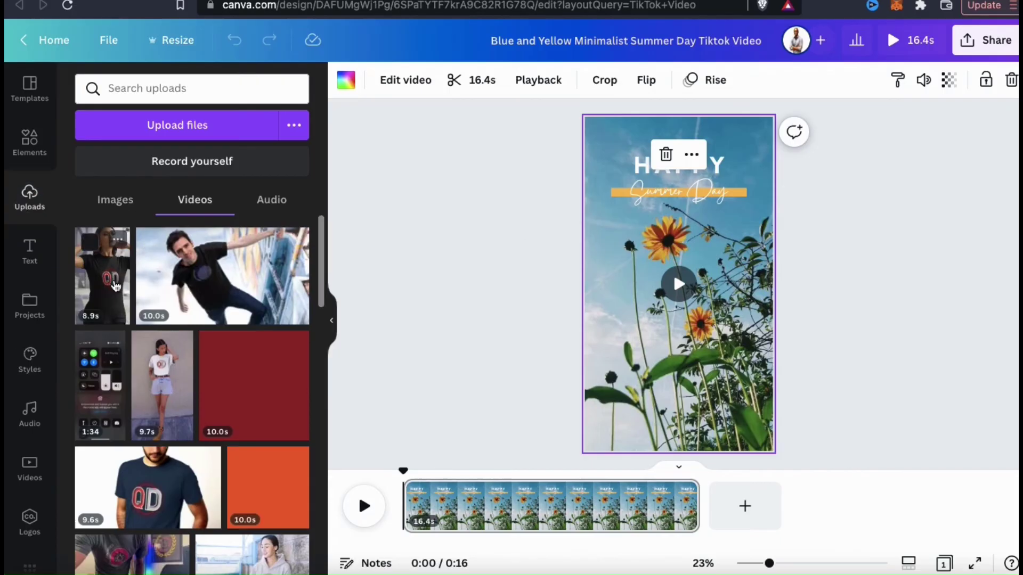
pyautogui.moveTo(112, 284); pyautogui.dragTo(601, 307)
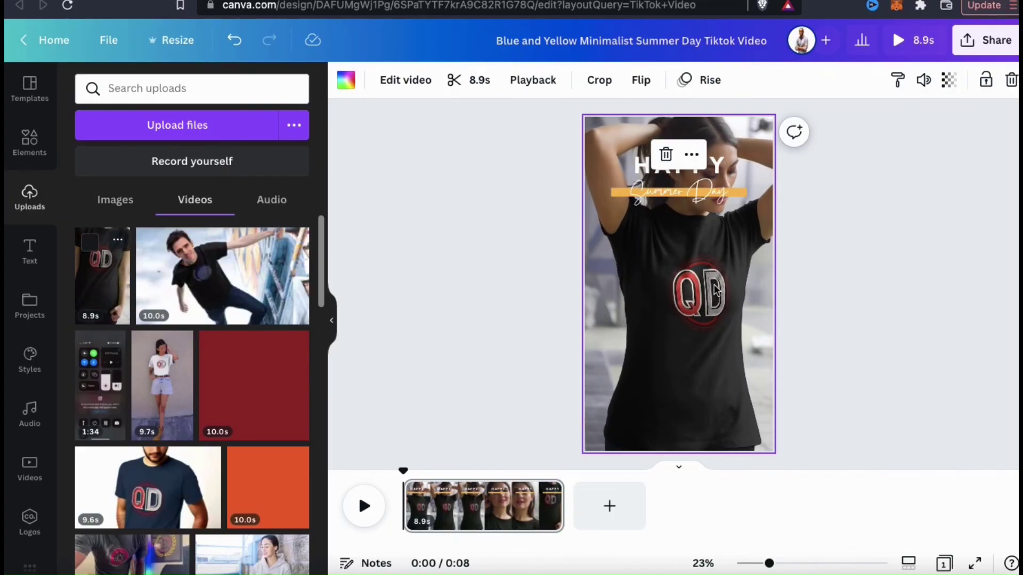
pyautogui.click(815, 281)
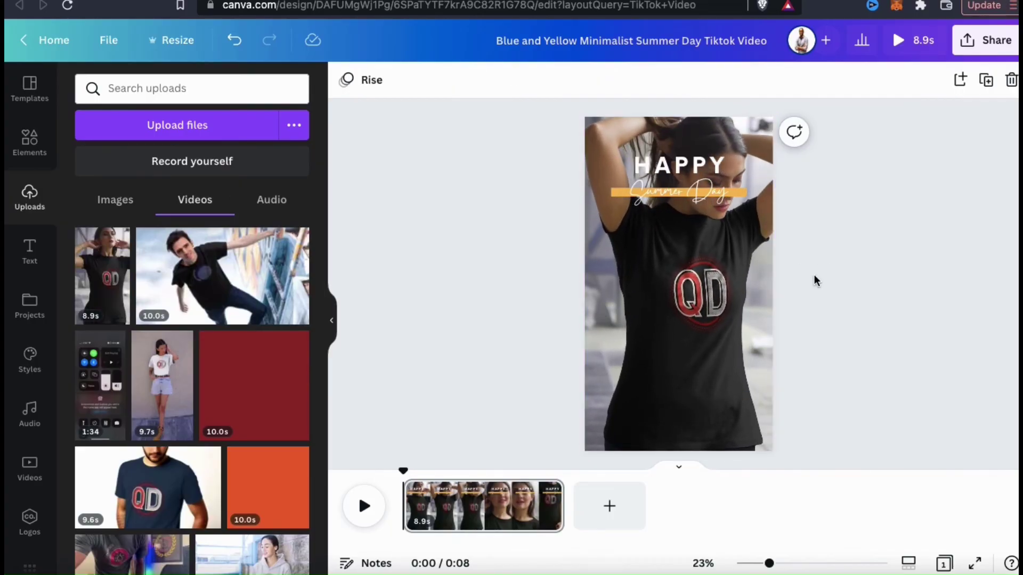
# - Move the "HAPPY" and "Summer Day" texts with their orange bar together to the lower part of the video, below the shirt logo
pyautogui.click(679, 165)
pyautogui.keyDown('shift'); pyautogui.click(679, 192); pyautogui.keyUp('shift')
pyautogui.moveTo(686, 171); pyautogui.dragTo(686, 399)
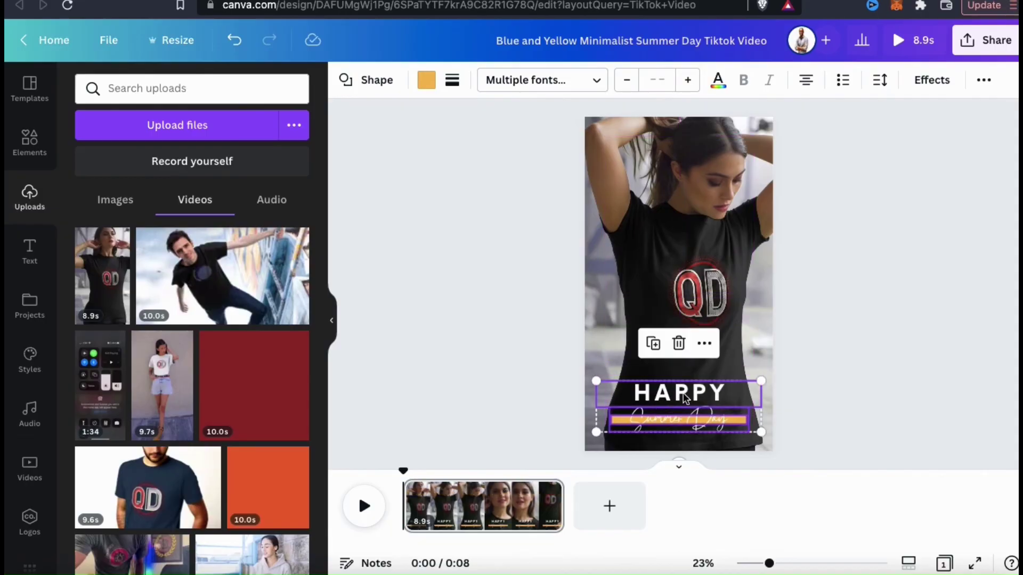
# - Replace the heading text with "WOMEN'S TEE" and the script line with "Now Available"
pyautogui.click(686, 398)
pyautogui.doubleClick(685, 399)
pyautogui.write("WOMEN'S TEE")
pyautogui.click(700, 425)
pyautogui.doubleClick(700, 425)
pyautogui.write('NOW')
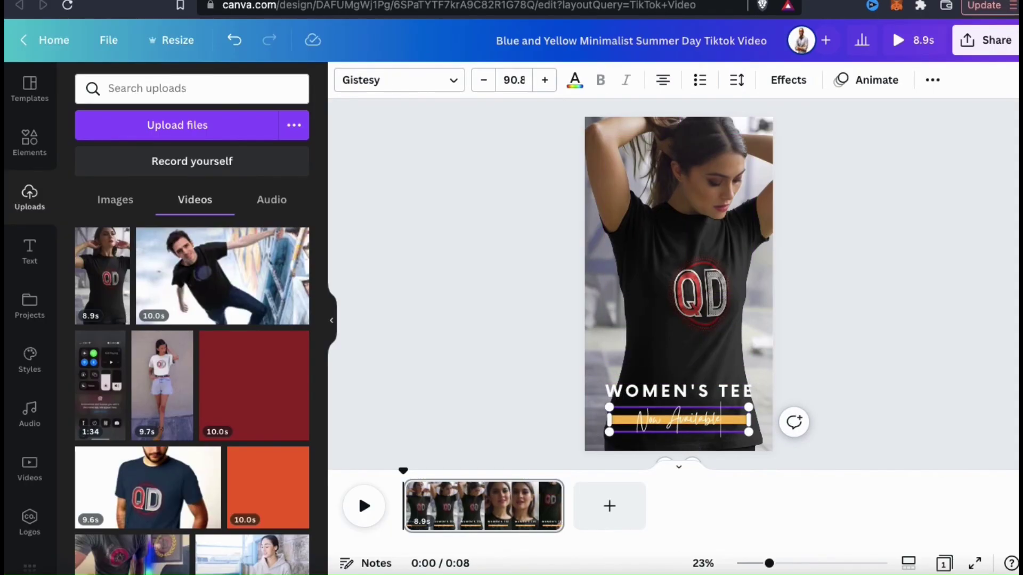
# - Apply a glowing text effect to the "WOMEN'S TEE" and "Now Available" texts
pyautogui.click(788, 91)
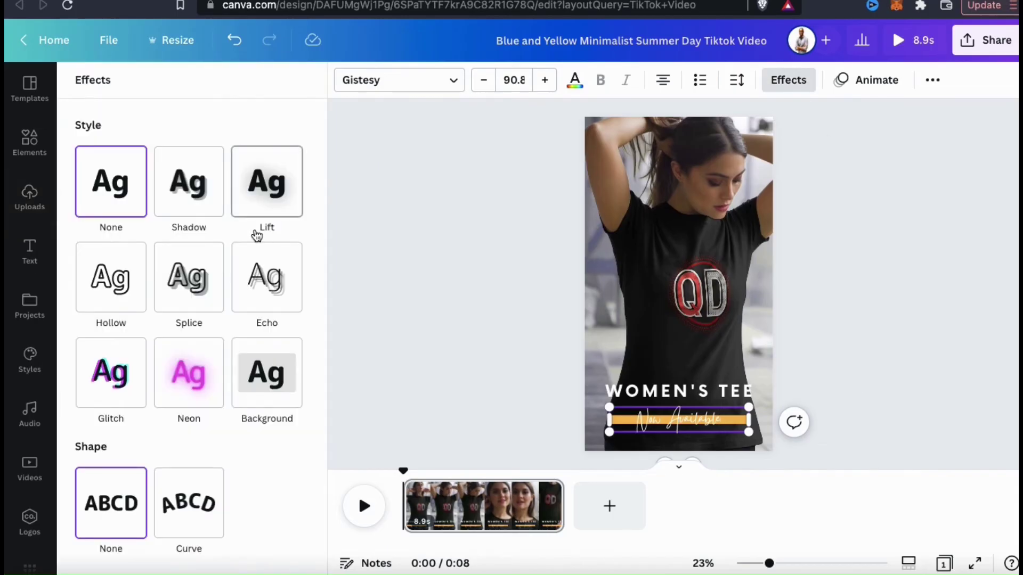
pyautogui.click(201, 207)
pyautogui.click(291, 423)
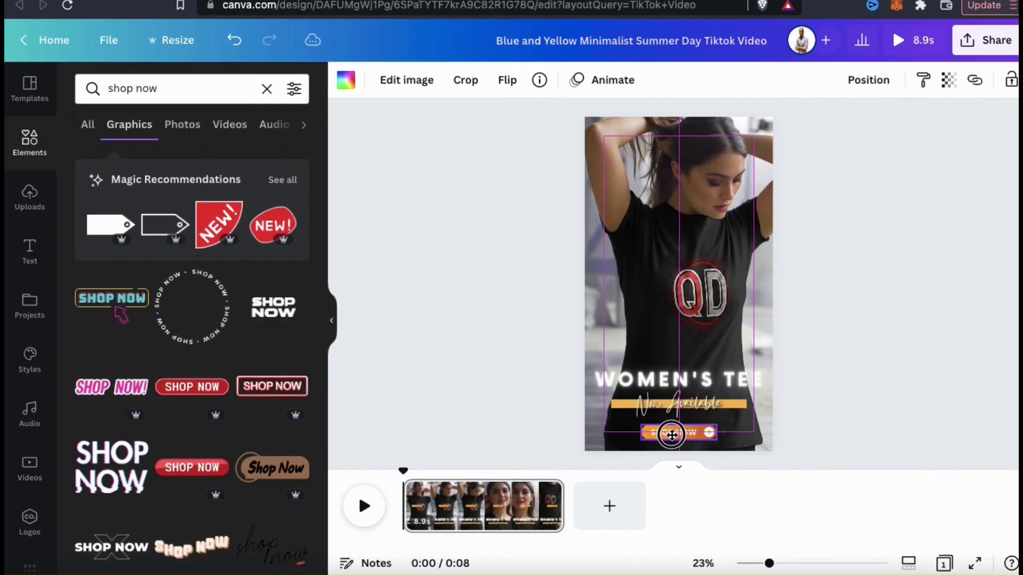
# - Add the orange "SHOP NOW" button graphic and centre it below the "Now Available" line
pyautogui.moveTo(671, 435); pyautogui.dragTo(670, 433)
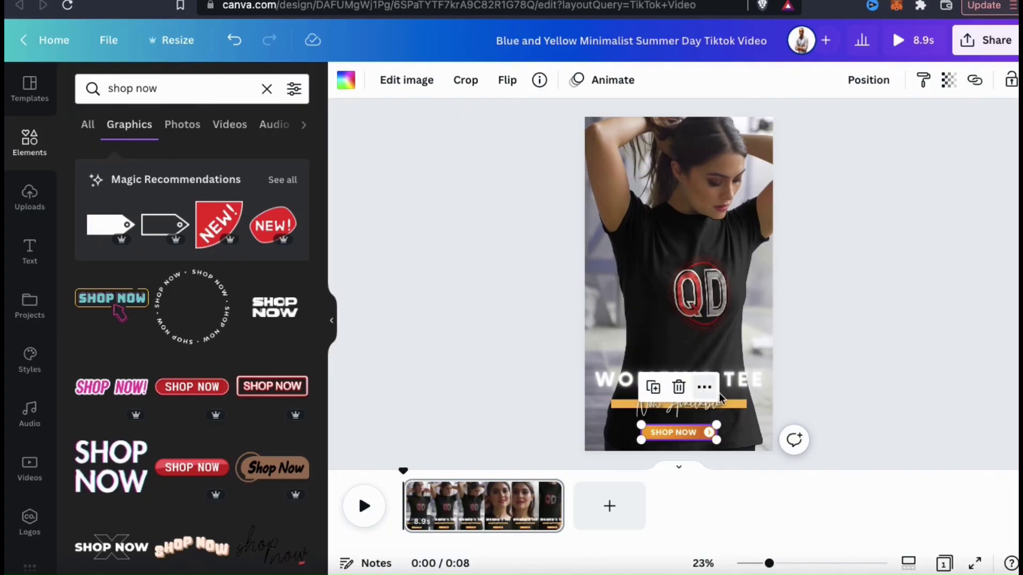
pyautogui.click(851, 383)
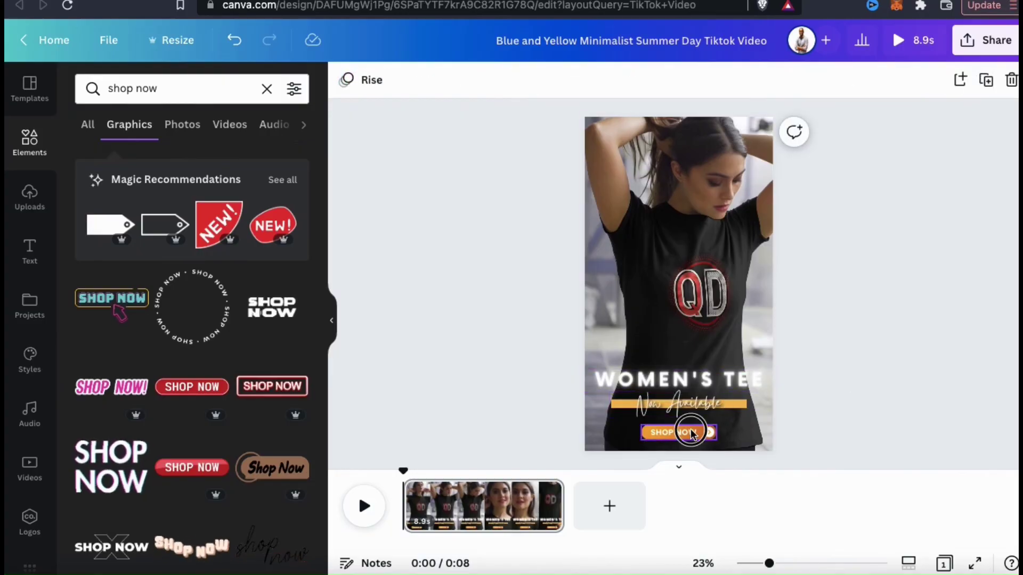
# - Try out element animations on the "SHOP NOW" button and apply Breathe
pyautogui.click(673, 431)
pyautogui.click(608, 86)
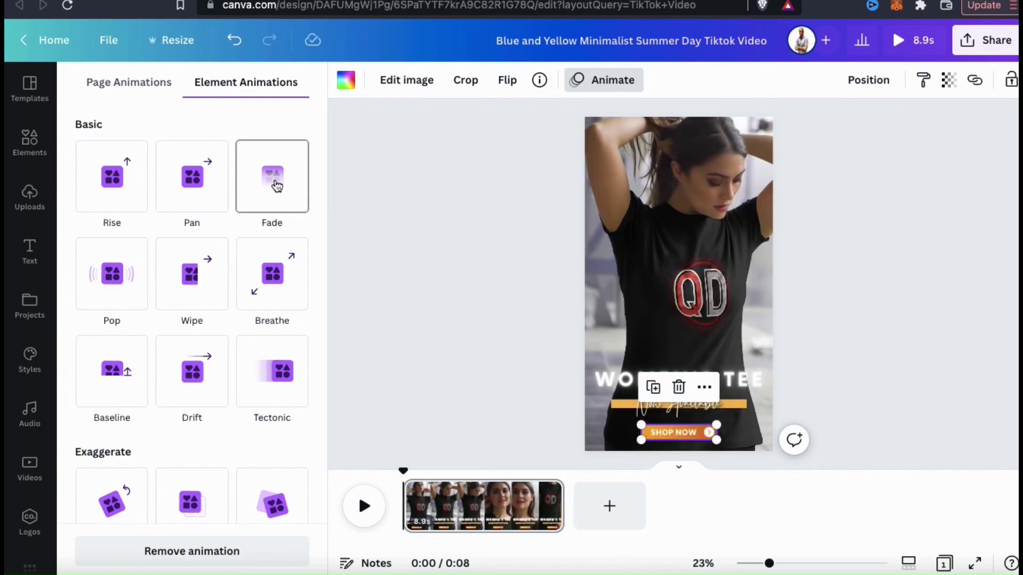
pyautogui.click(186, 390)
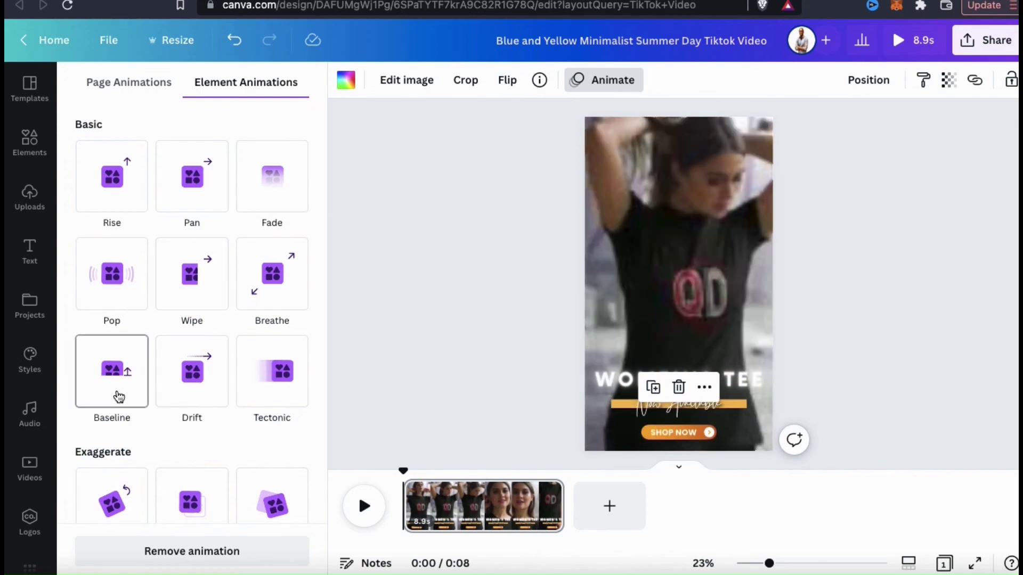
pyautogui.click(274, 274)
pyautogui.click(463, 283)
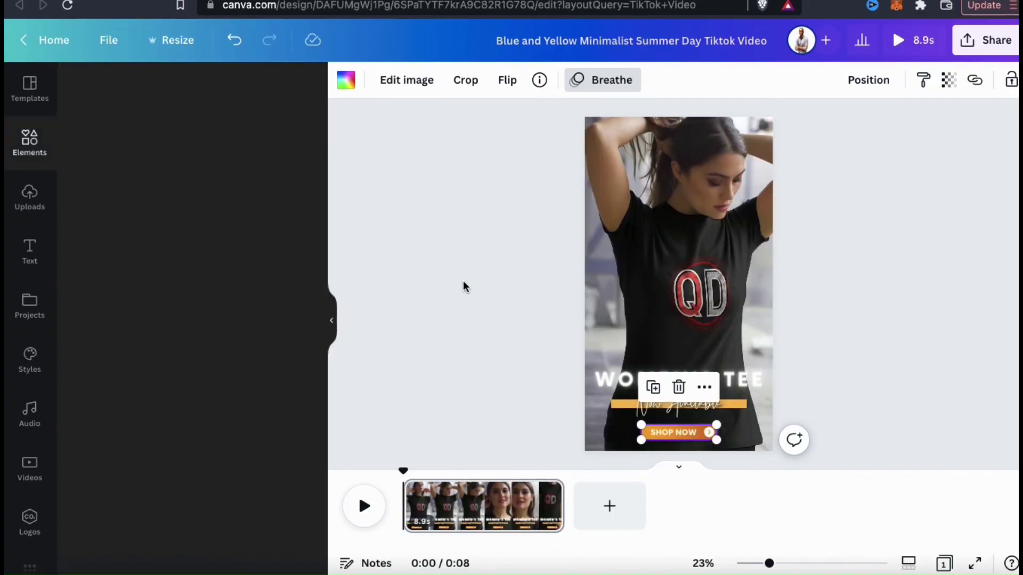
pyautogui.click(855, 246)
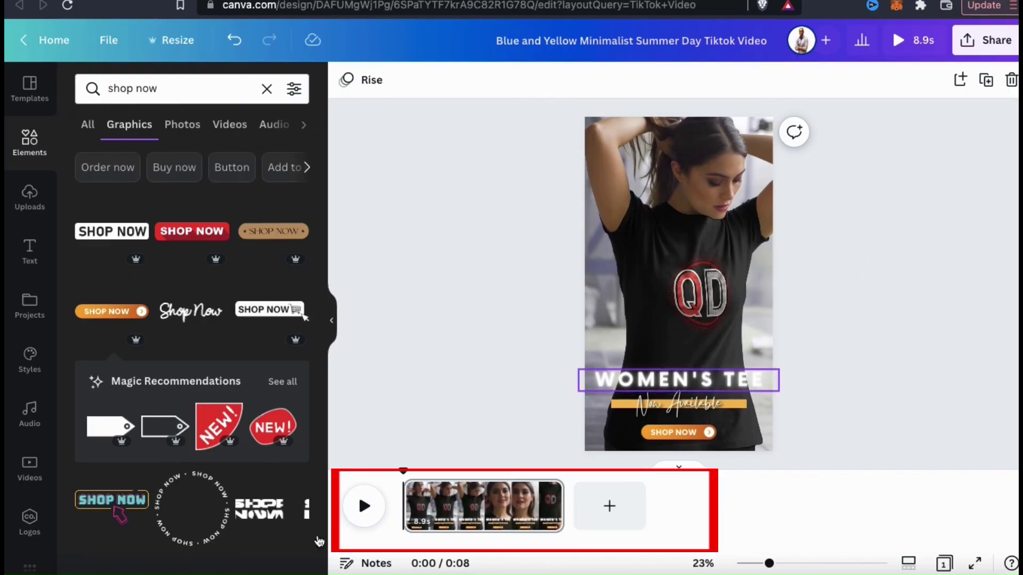
# - Play the women's tee video and download it as an MP4 Video
pyautogui.click(368, 501)
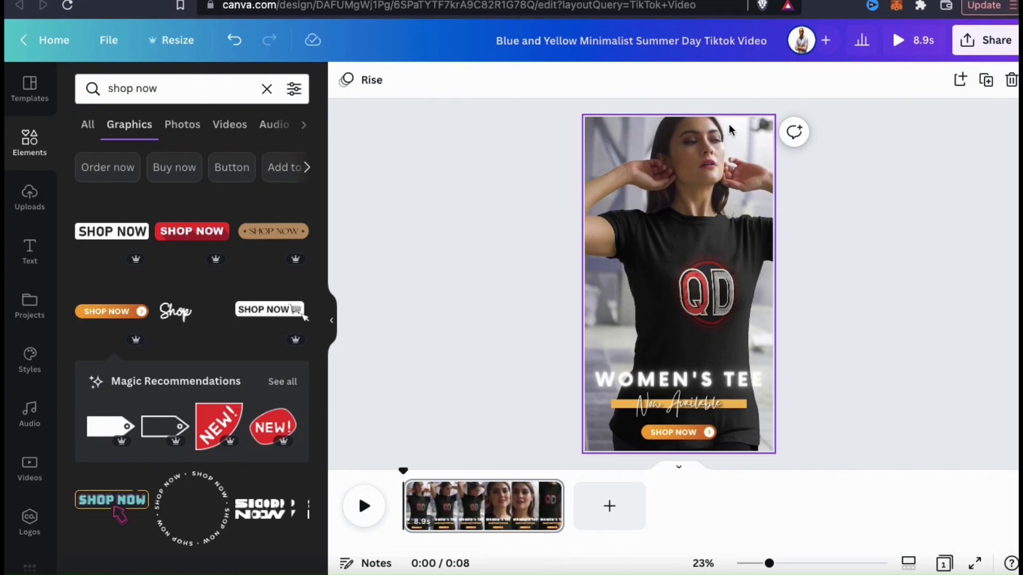
pyautogui.click(983, 42)
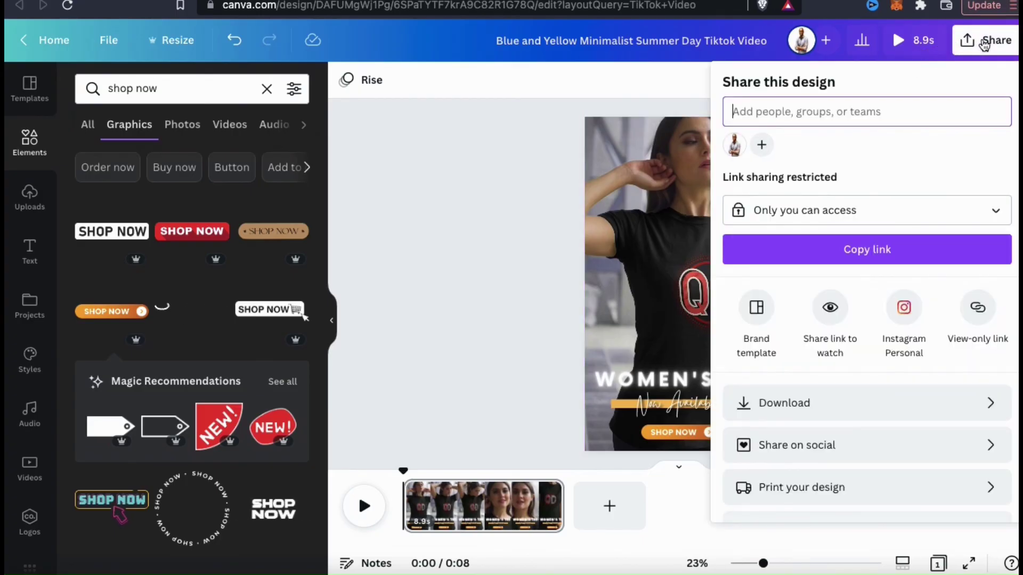
pyautogui.click(851, 405)
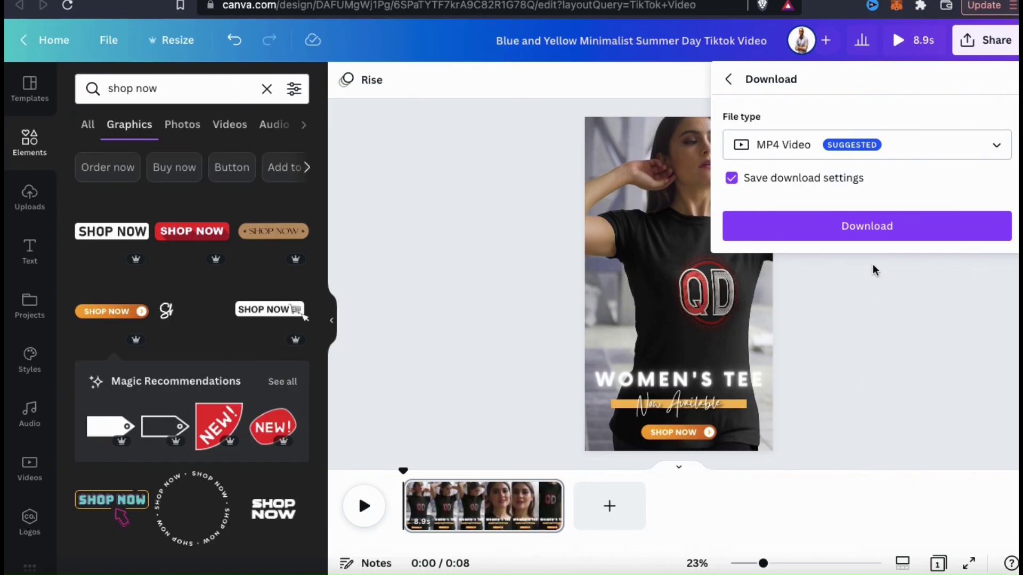
pyautogui.click(886, 233)
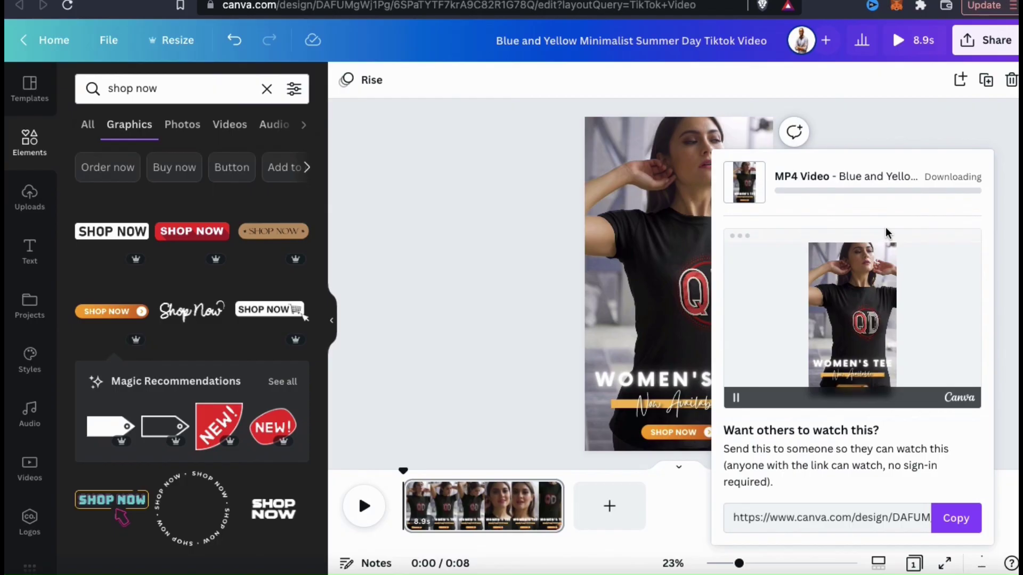